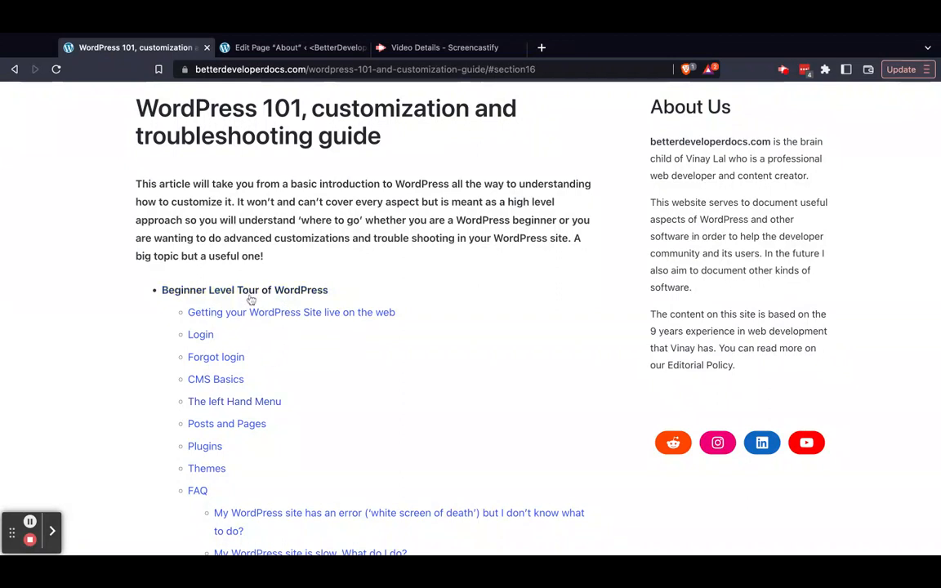
Highlight the WordPress 101 guide's title and jump to its CMS Basics section
triple_click(274, 109)
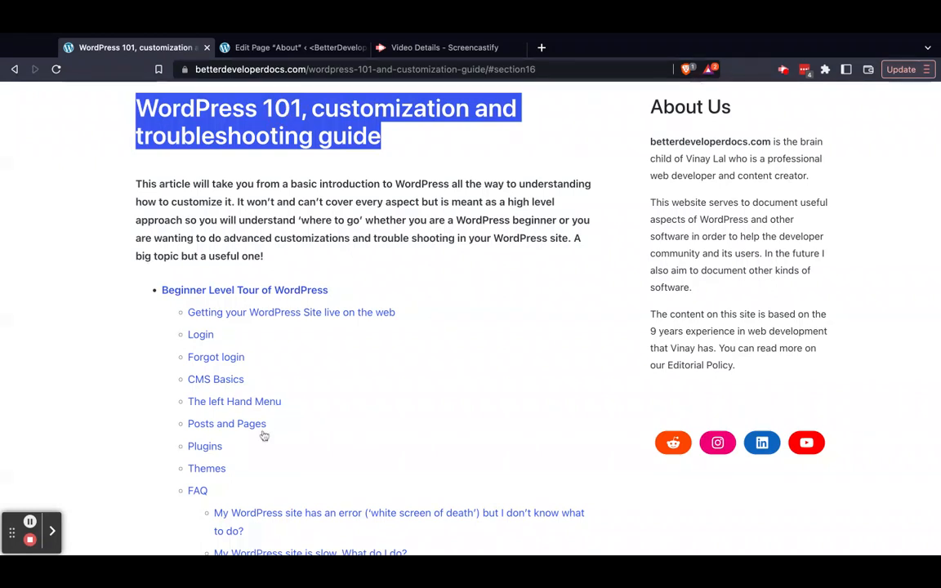
left_click(231, 380)
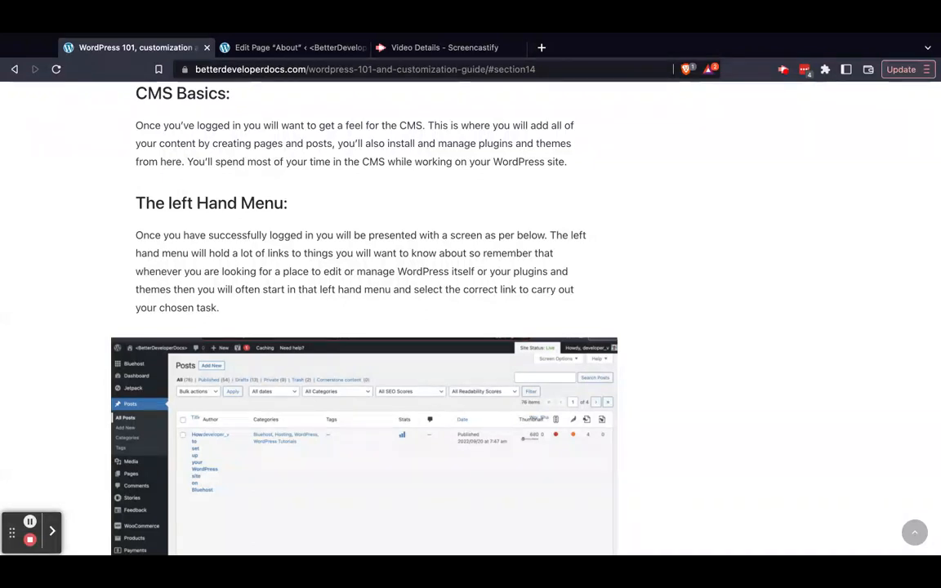
Switch to the About page editor, shorten its web address to betterdeveloperdocs.com/wp-admin/ and highlight the wp-admin/ part
left_click(284, 45)
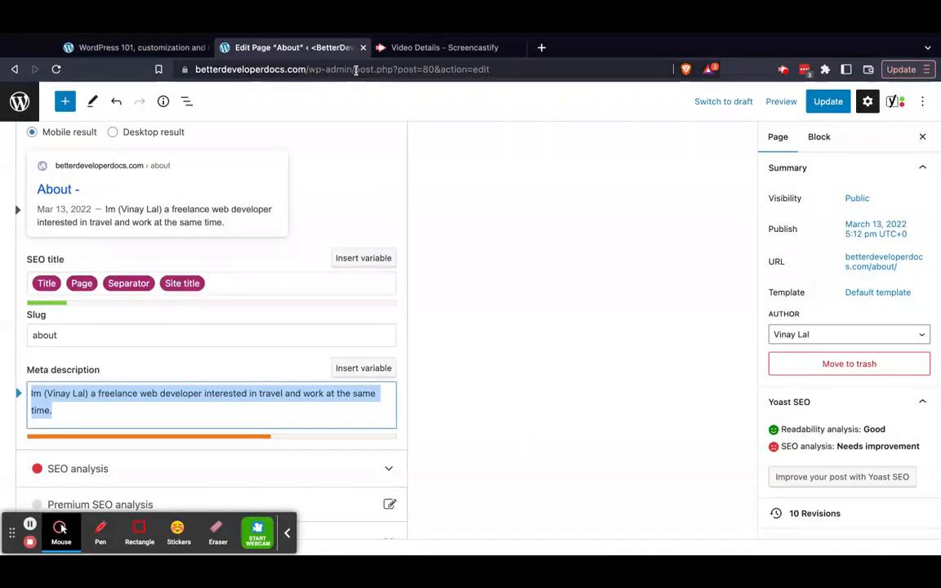
left_click_drag(356, 70, 554, 79)
key("BackSpace")
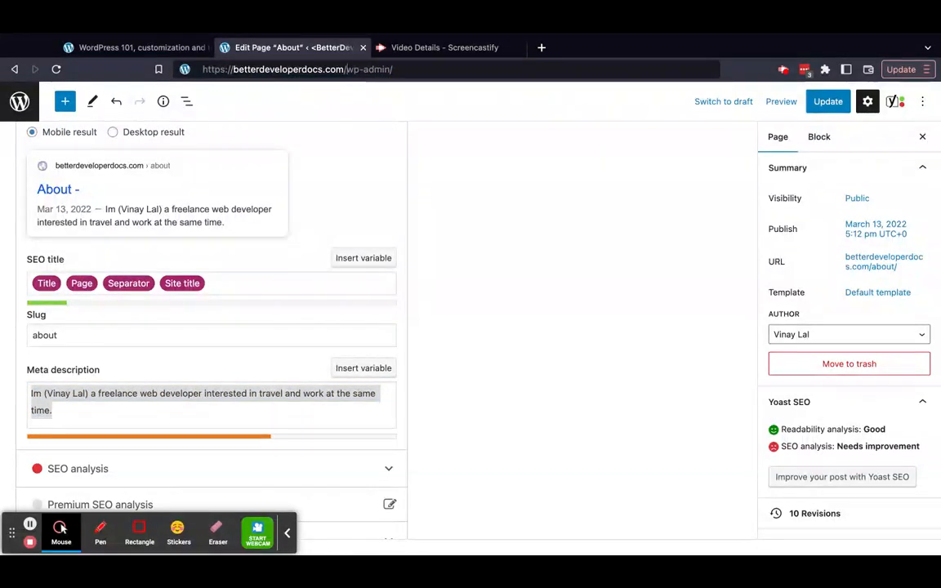
left_click_drag(346, 69, 423, 69)
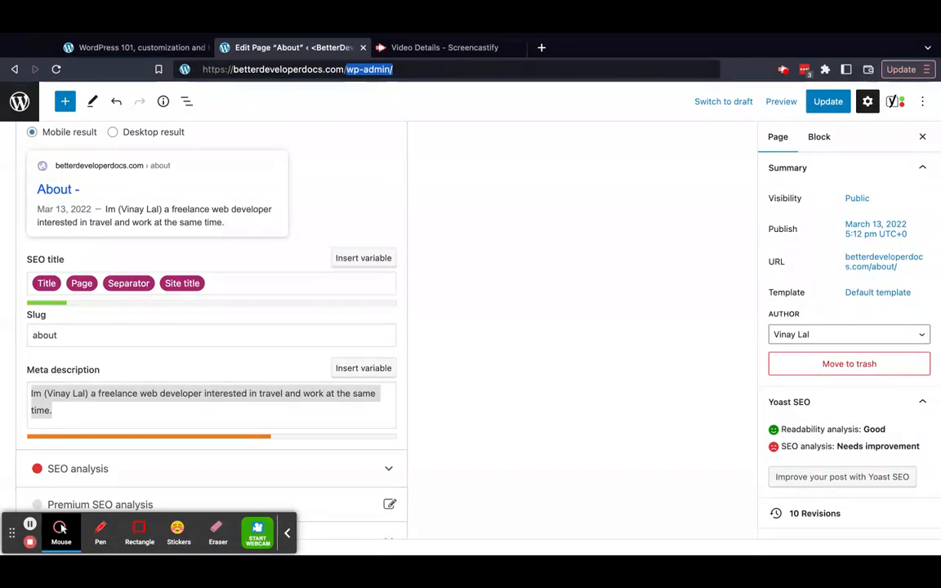
Leave the About page editor and open the site's Dashboard home
left_click(19, 104)
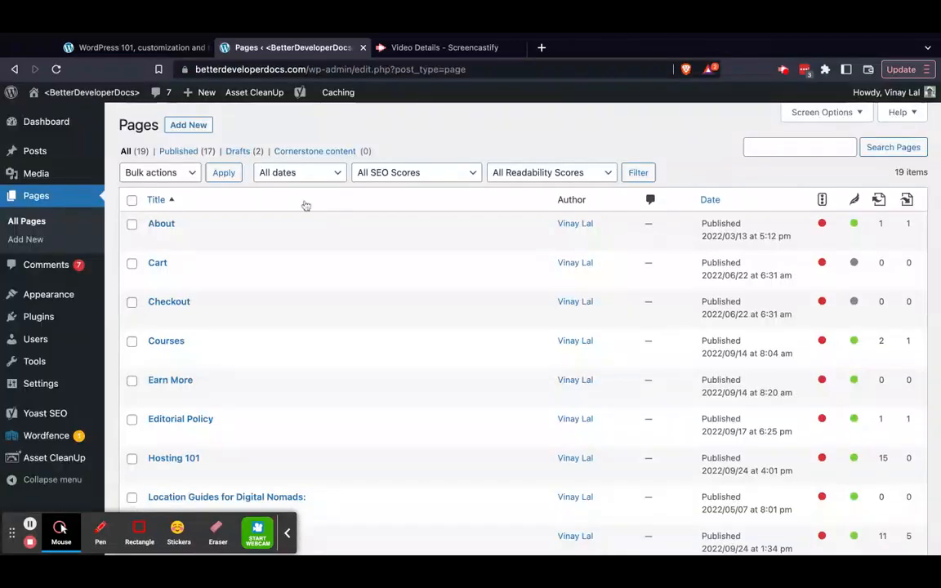
left_click(55, 115)
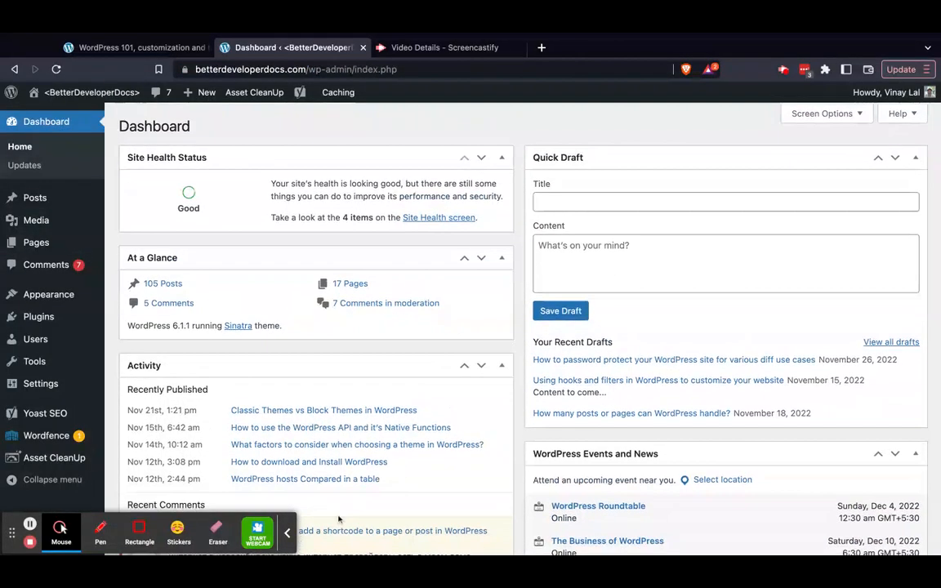
left_click(290, 531)
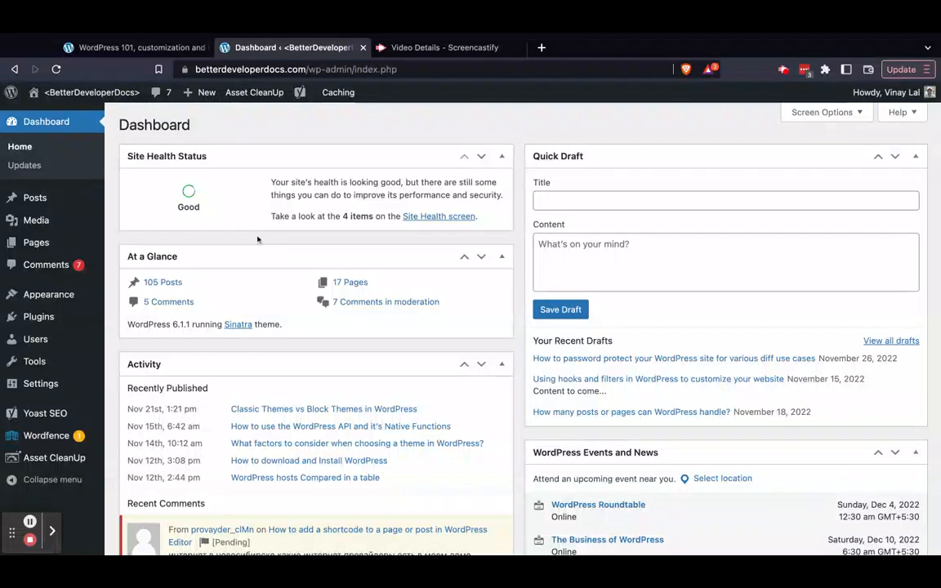
Examine the submenus of the admin sections, from Posts, Pages, Appearance and Plugins to Users, Settings, Yoast SEO, Wordfence and Asset CleanUp
mouse_move(34, 338)
mouse_move(64, 461)
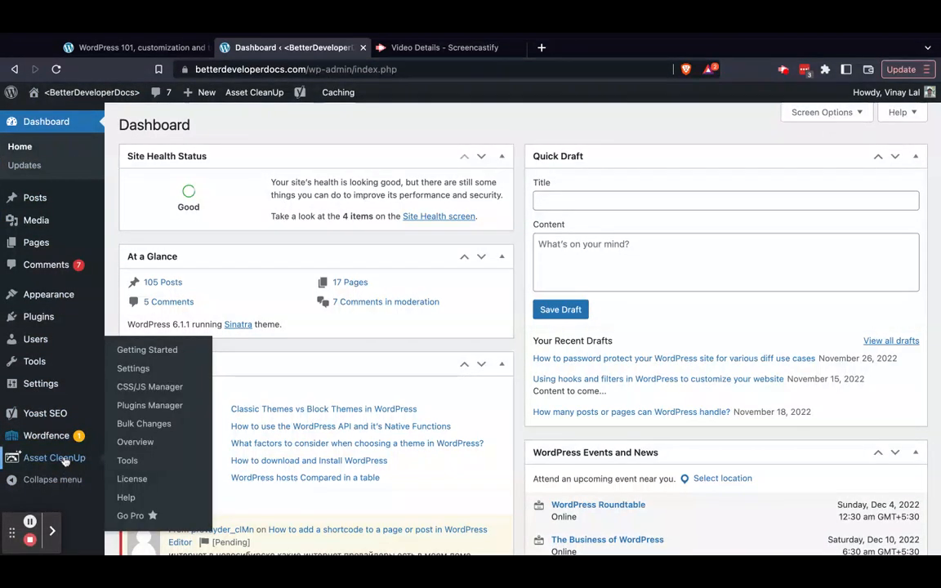
mouse_move(64, 438)
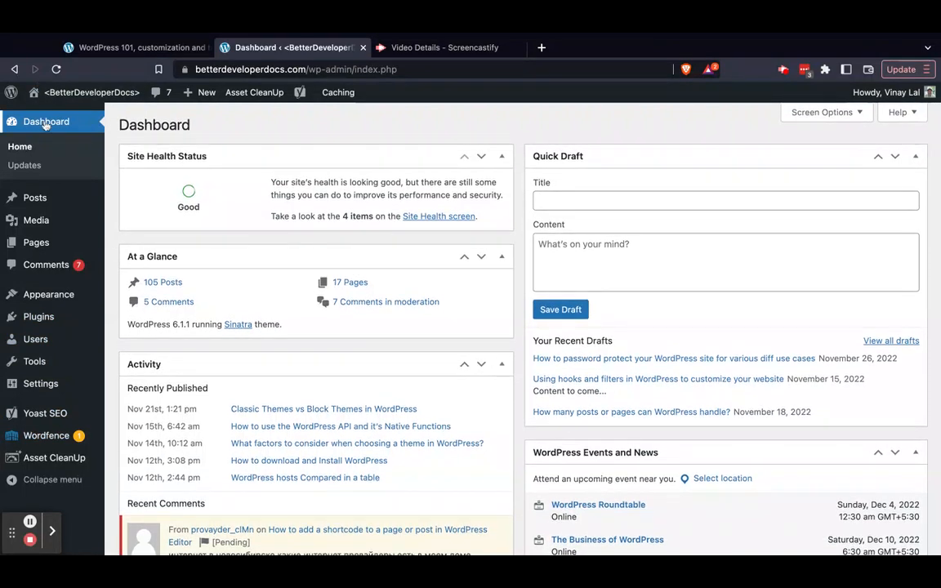
mouse_move(74, 337)
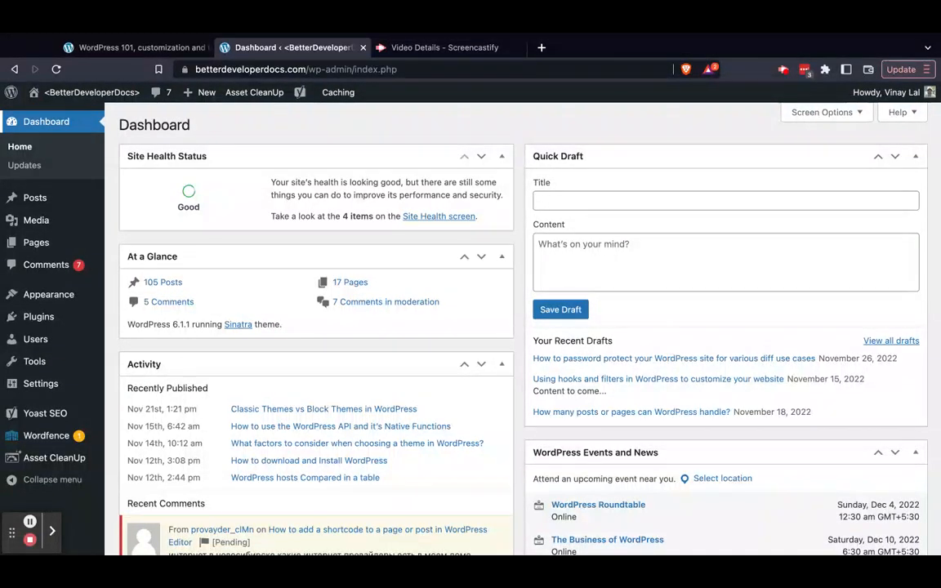
mouse_move(37, 199)
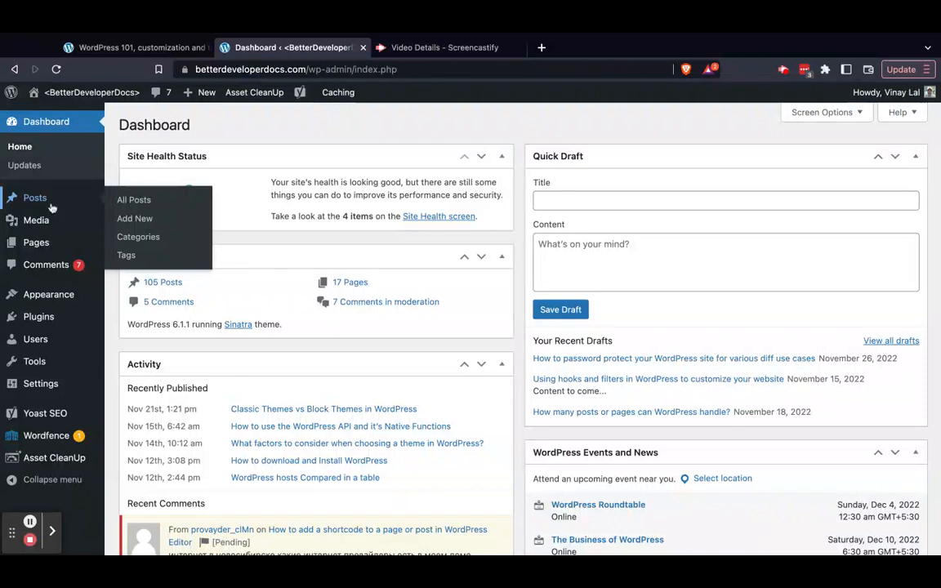
mouse_move(47, 248)
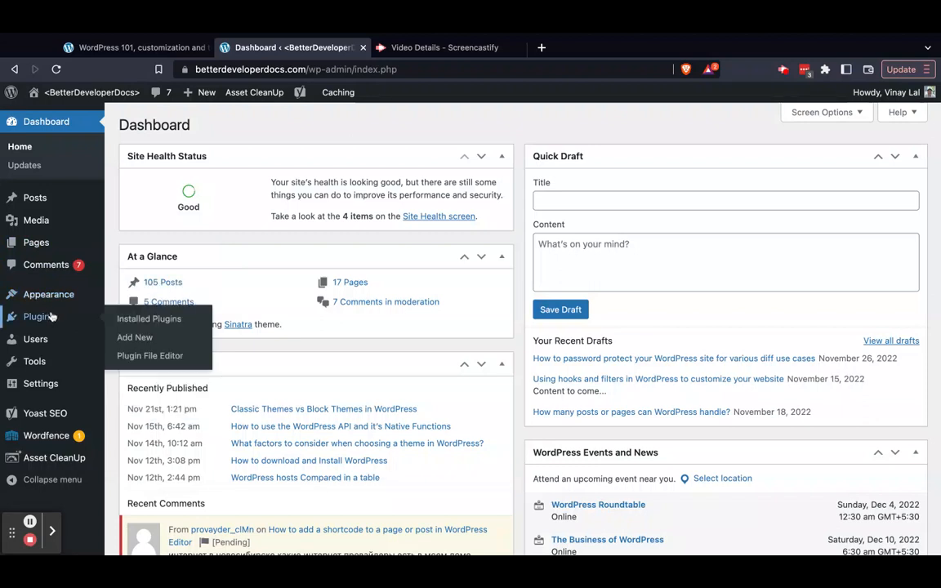
mouse_move(57, 298)
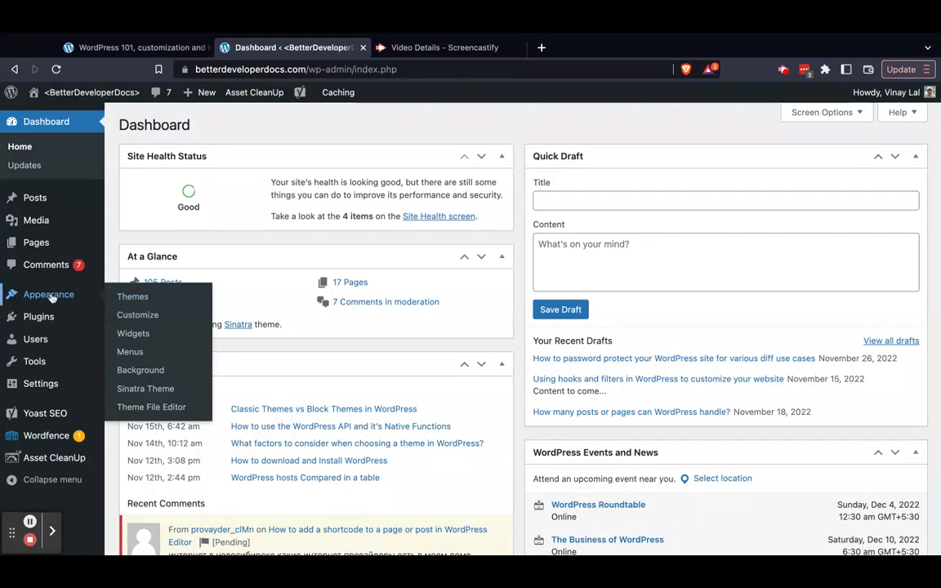
mouse_move(45, 325)
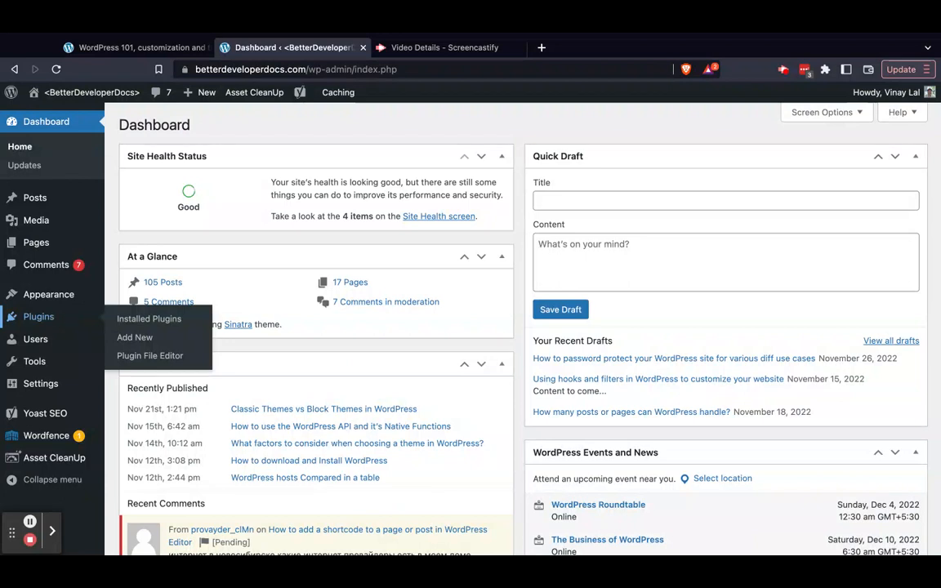
mouse_move(45, 347)
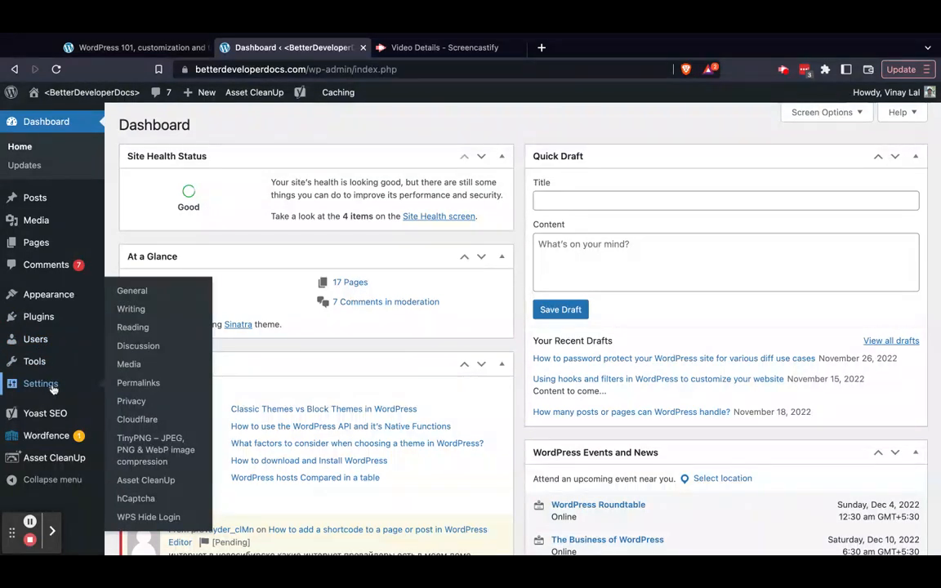
mouse_move(57, 415)
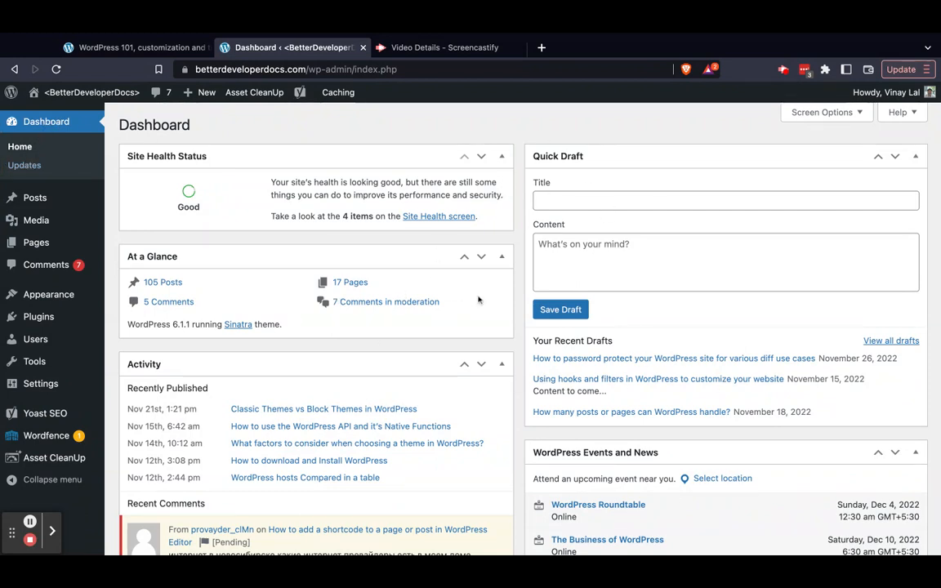
Look through the Dashboard widgets, including Activity, WordPress Events and News, Wordfence activity, TinyPNG and Yoast SEO Posts Overview
scroll(478, 300, "down", 5)
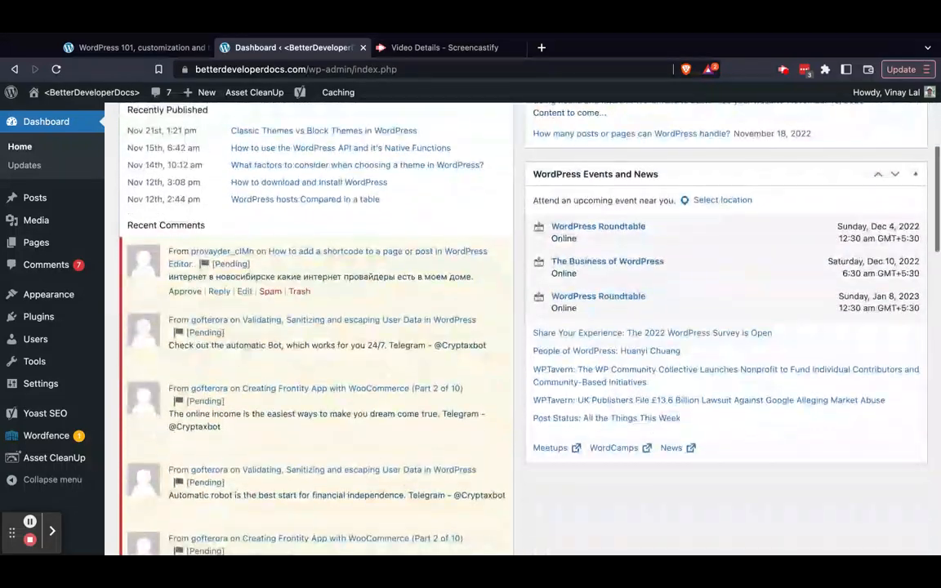
scroll(478, 327, "down", 5)
scroll(479, 327, "up", 3)
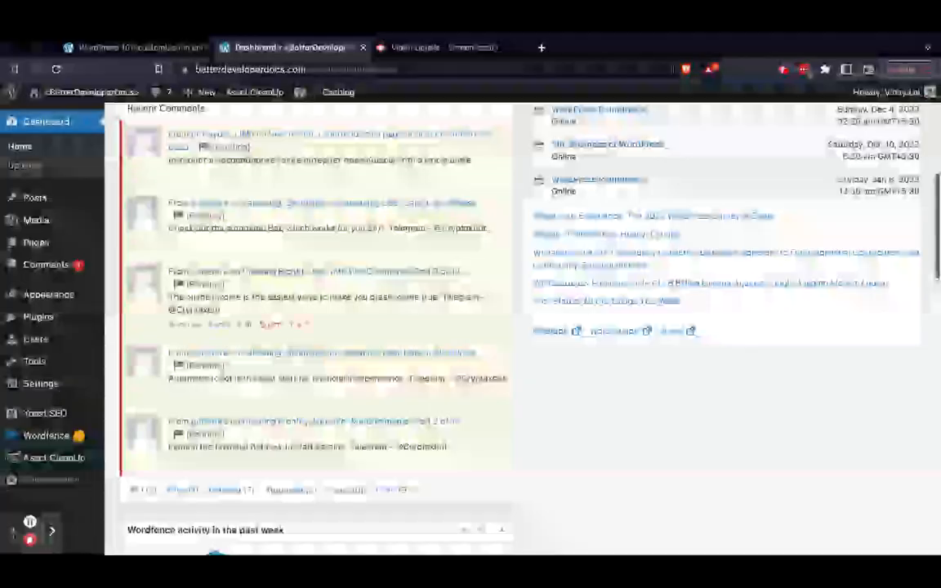
scroll(504, 296, "up", 2)
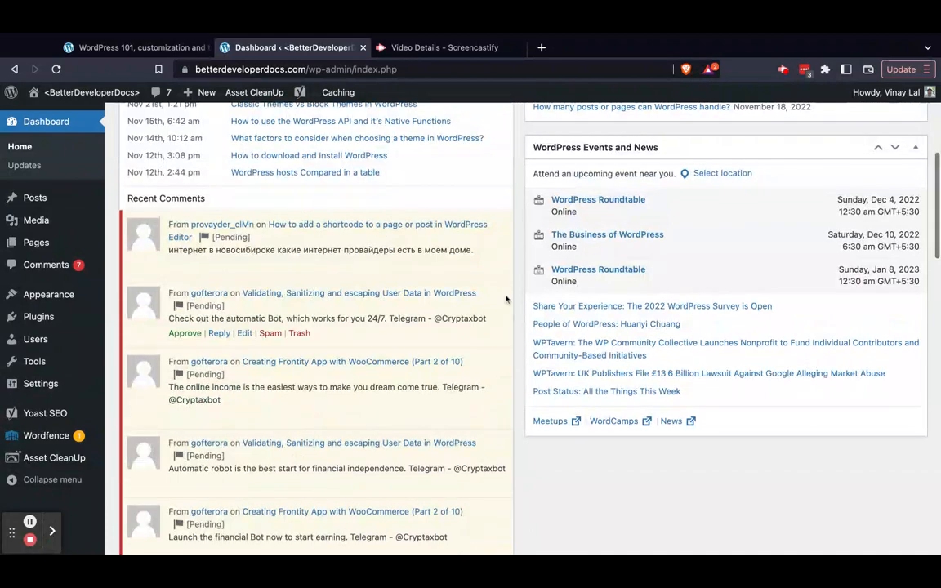
scroll(505, 299, "up", 2)
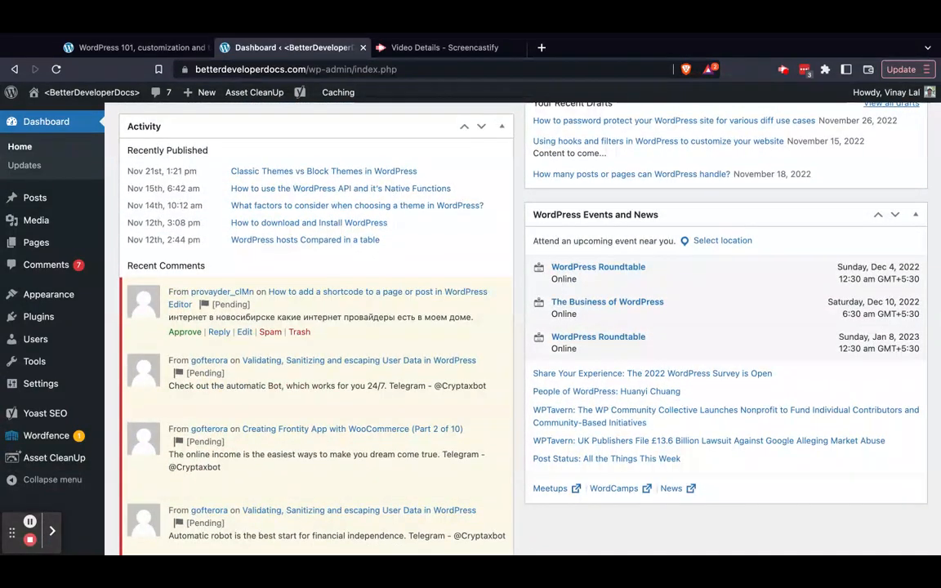
scroll(523, 327, "up", 5)
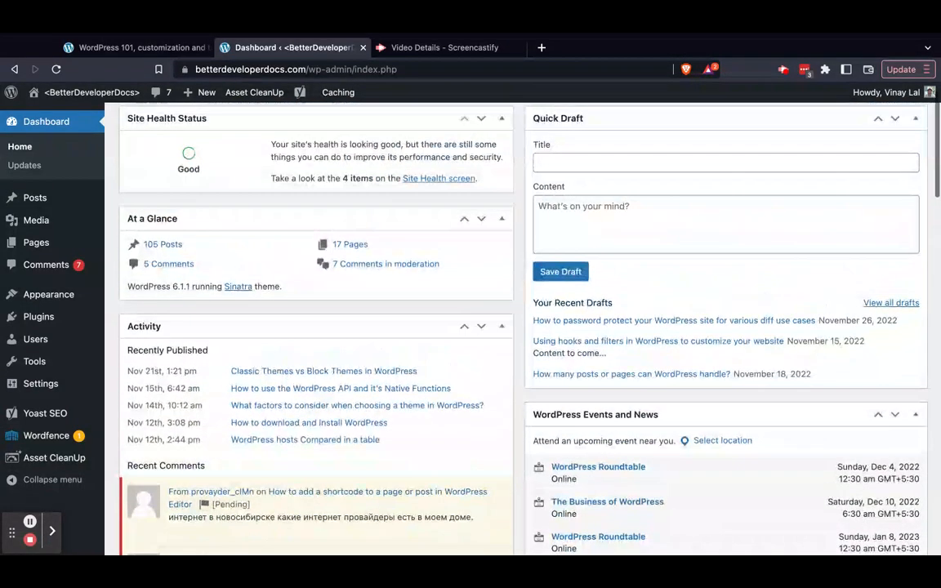
scroll(523, 327, "up", 1)
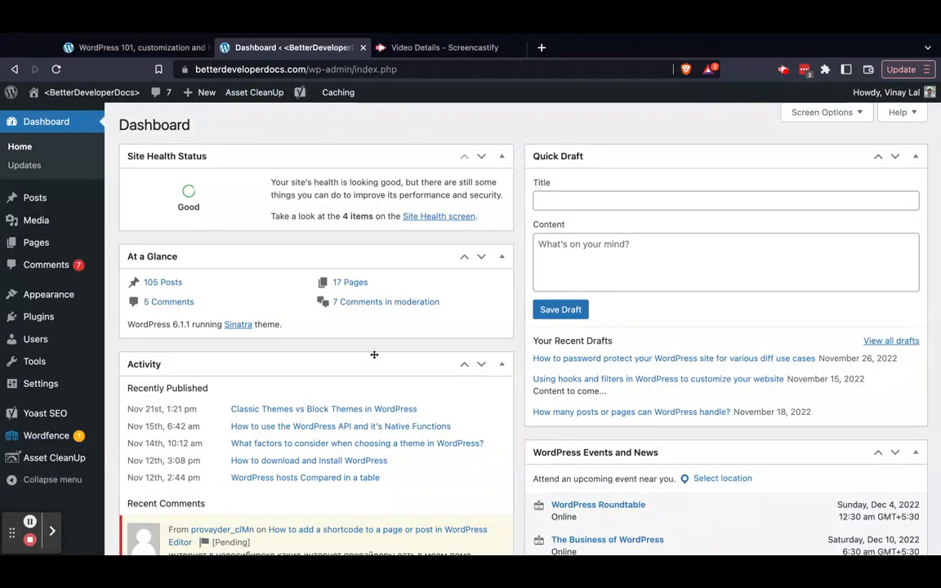
scroll(374, 355, "down", 15)
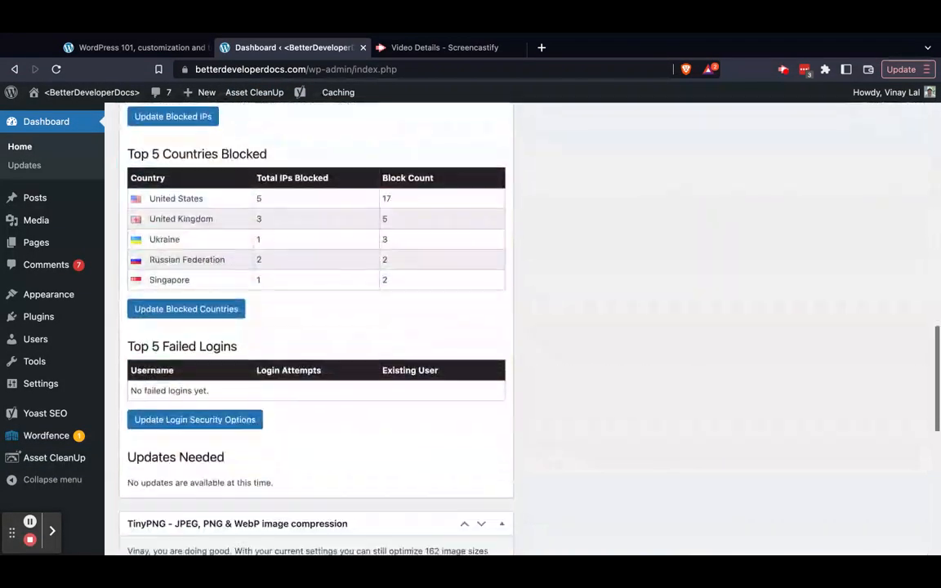
scroll(316, 327, "down", 6)
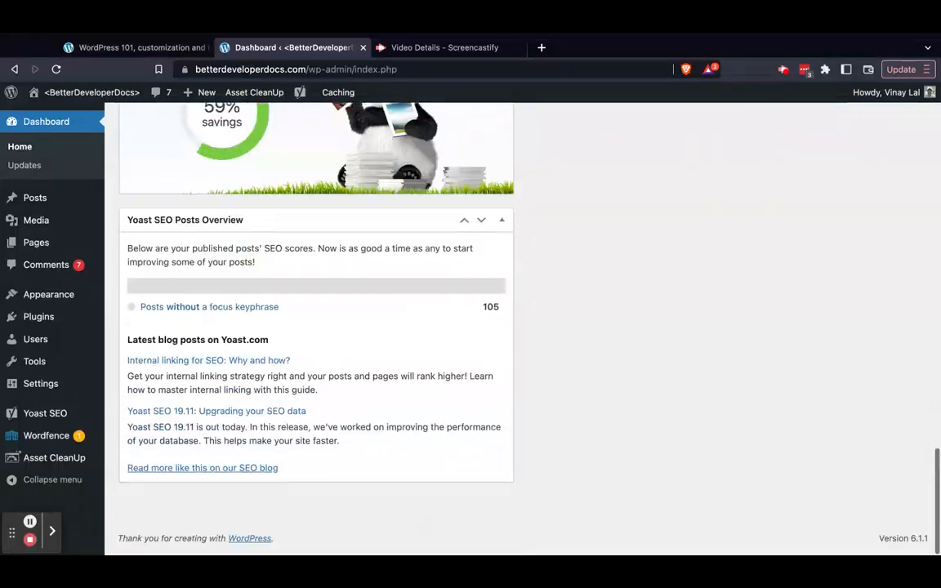
scroll(316, 327, "up", 20)
scroll(316, 327, "down", 9)
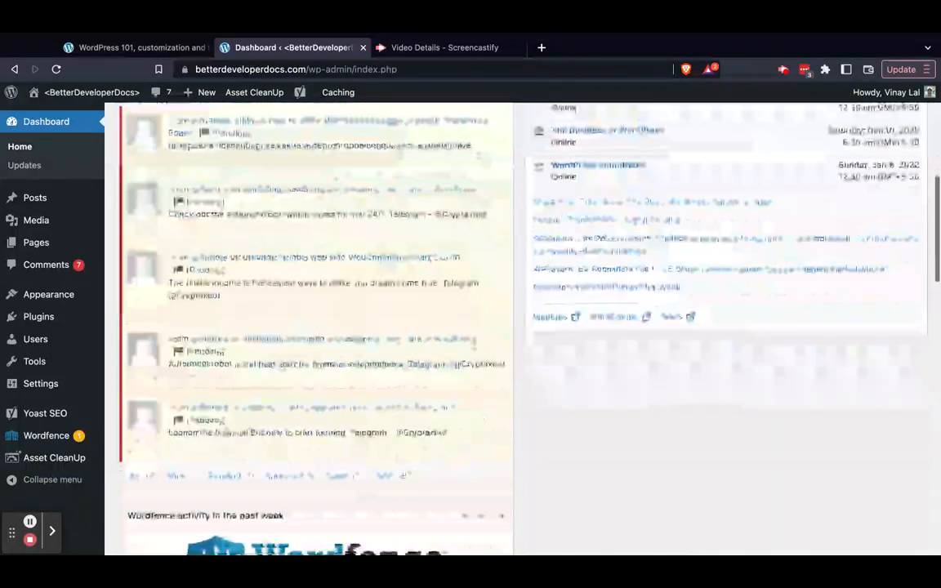
scroll(357, 330, "up", 9)
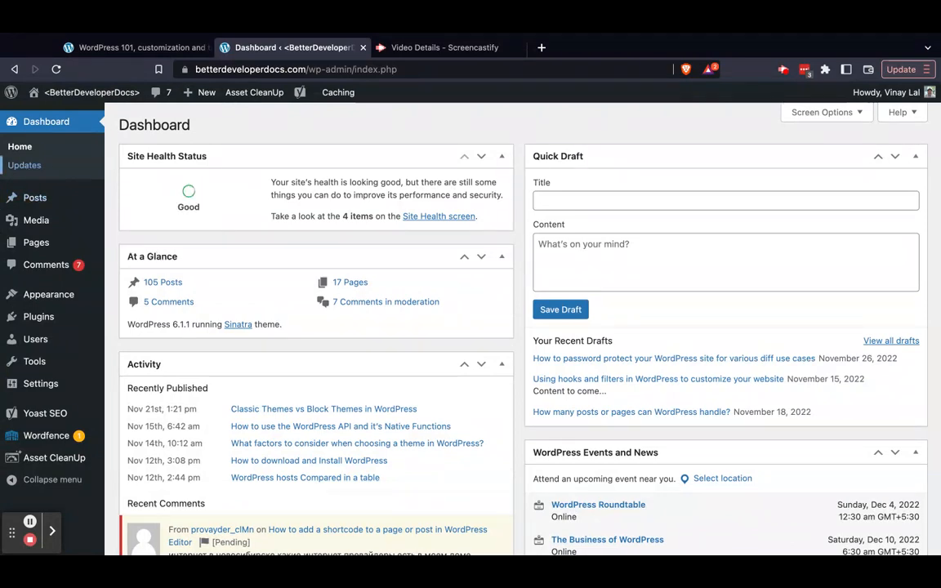
Open the WordPress Updates page and check the update status of the core version, plugins and themes
left_click(23, 168)
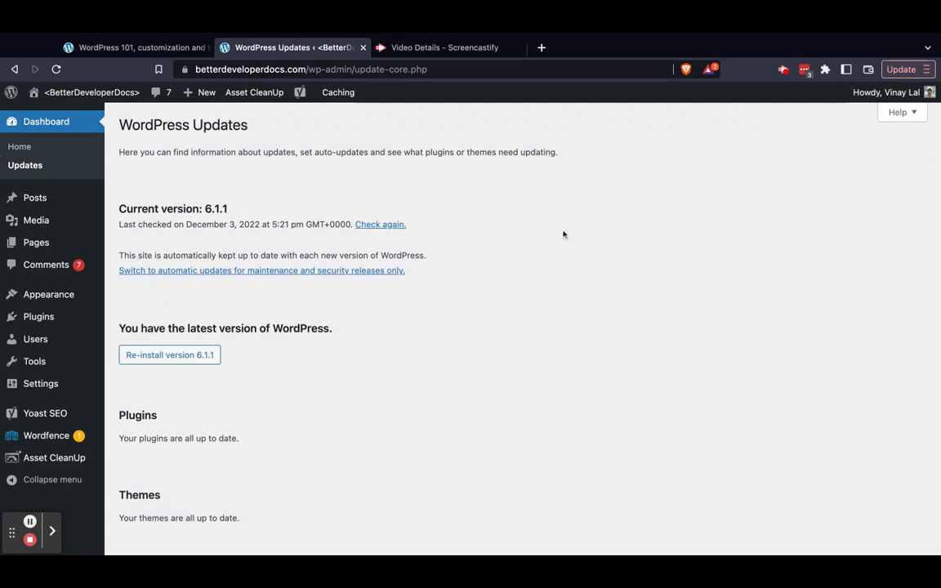
scroll(521, 320, "down", 2)
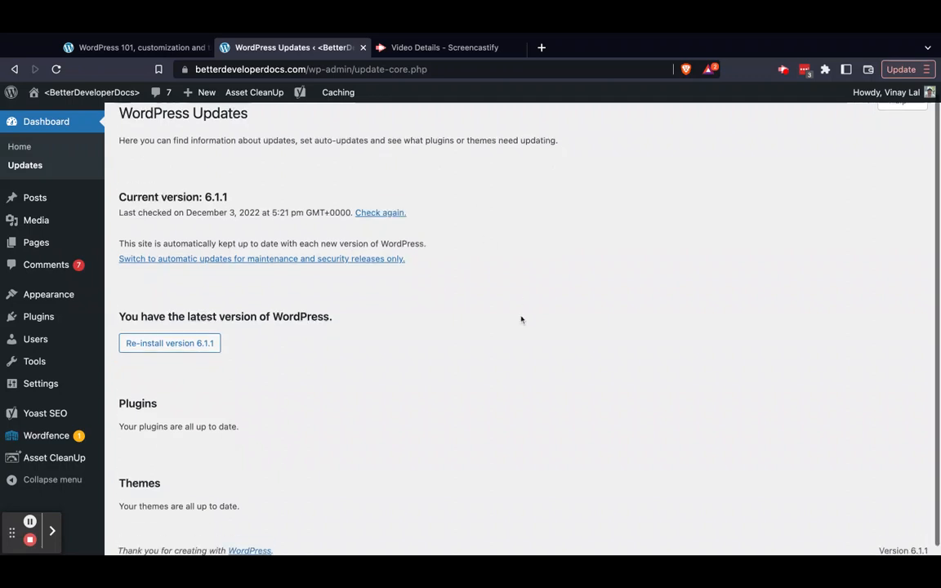
scroll(521, 319, "up", 2)
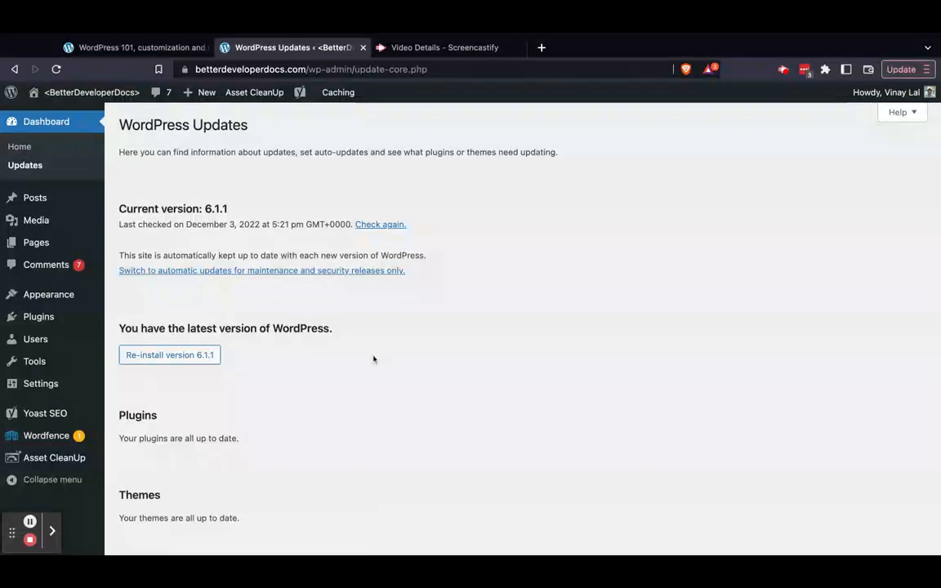
triple_click(209, 438)
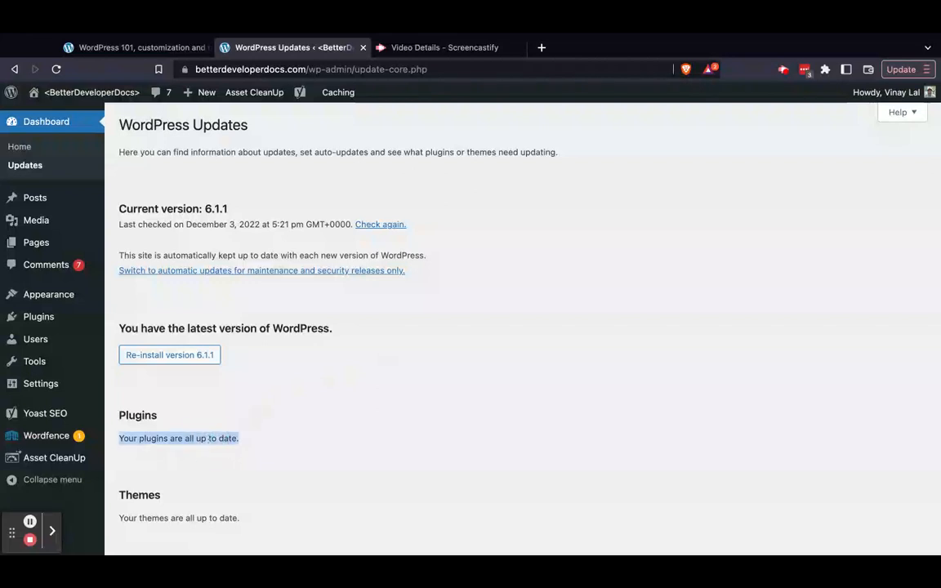
scroll(179, 417, "down", 2)
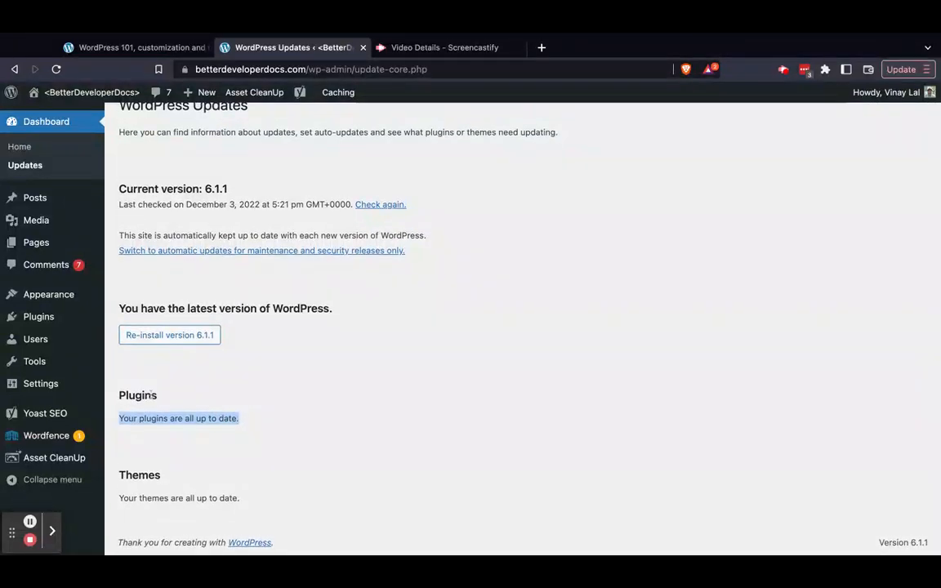
triple_click(172, 498)
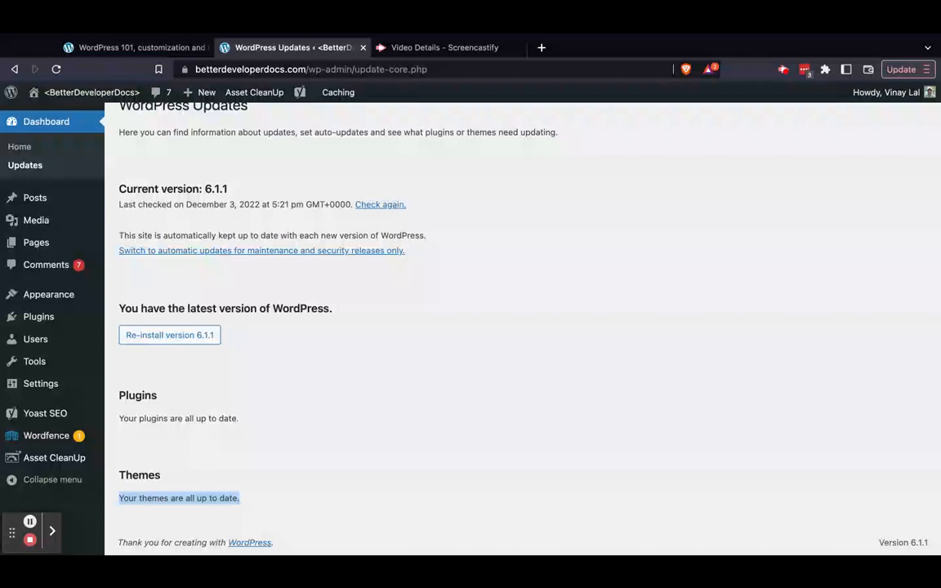
Return to the WordPress 101 guide and review its Login and Forgot login sections
left_click(135, 48)
scroll(93, 230, "up", 4)
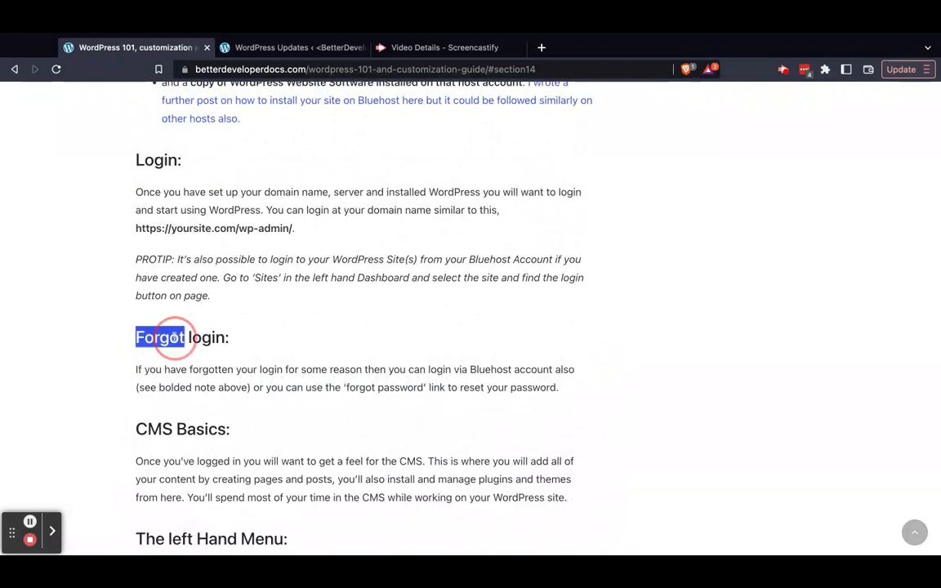
triple_click(174, 336)
left_click(81, 268)
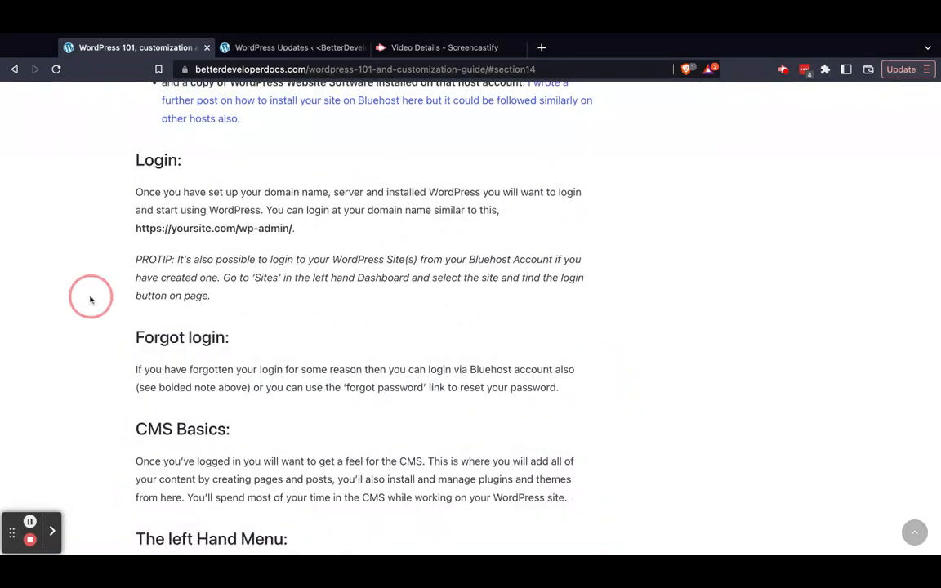
Look through the WordPress 101 guide, from its table of contents through the Advanced Level section to the comment form, and return to its start
scroll(73, 251, "up", 1)
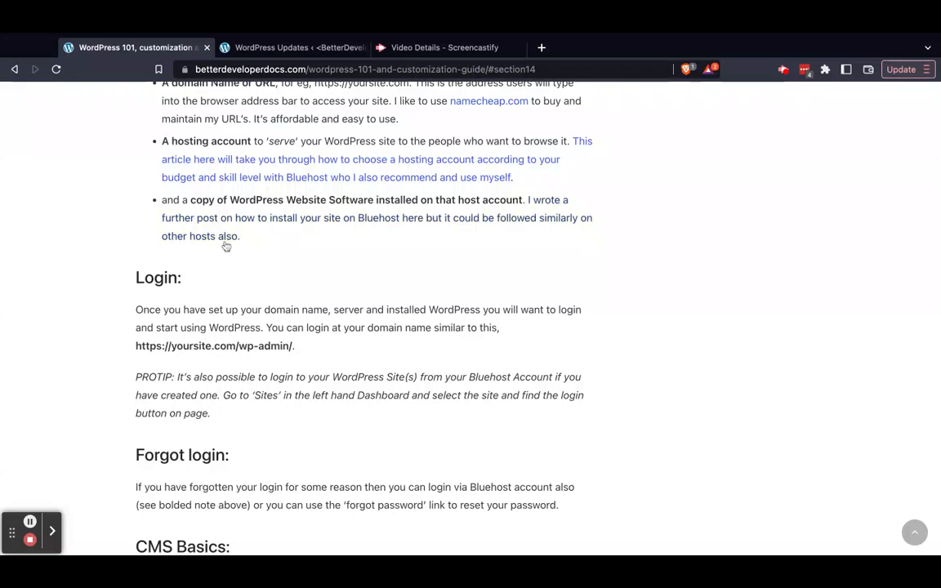
scroll(217, 256, "up", 15)
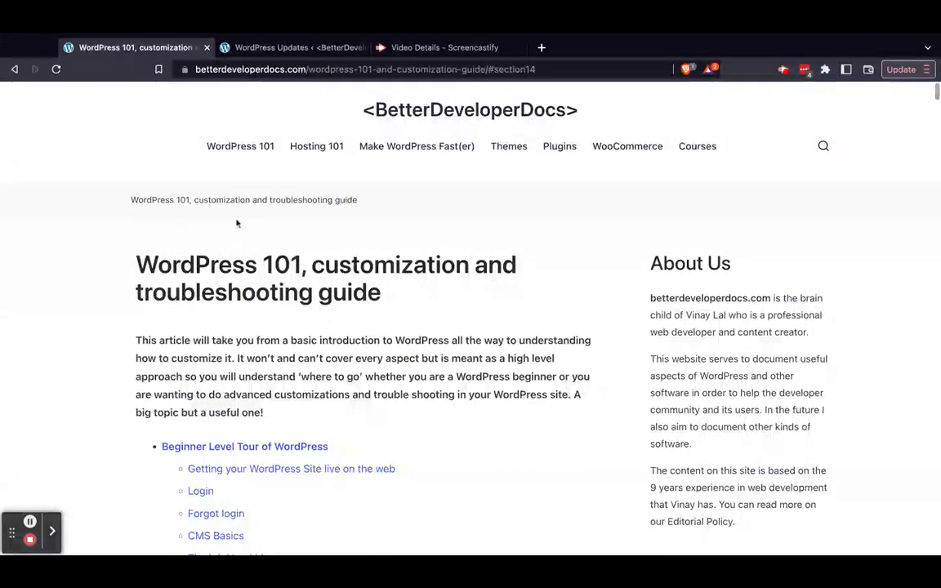
scroll(763, 379, "down", 2)
scroll(762, 379, "down", 1)
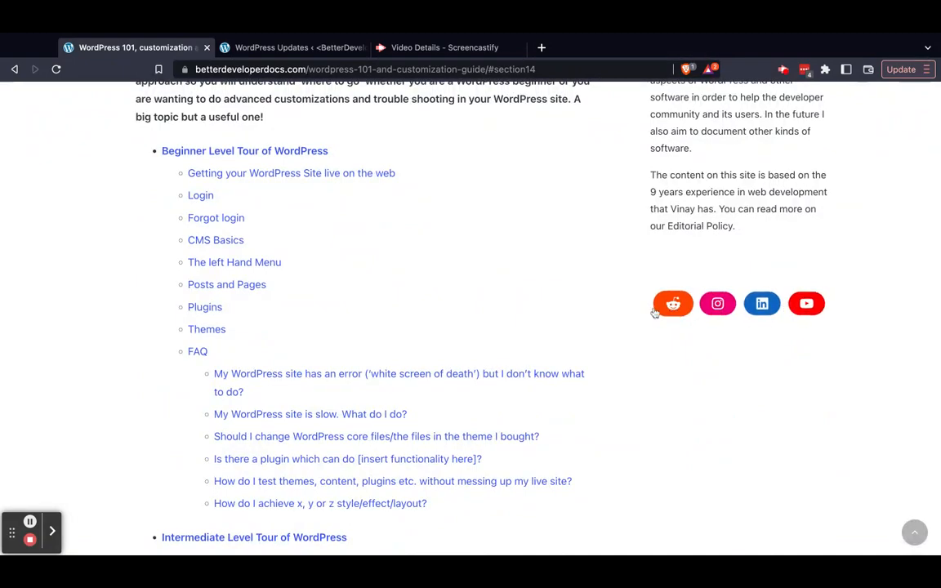
scroll(647, 341, "up", 4)
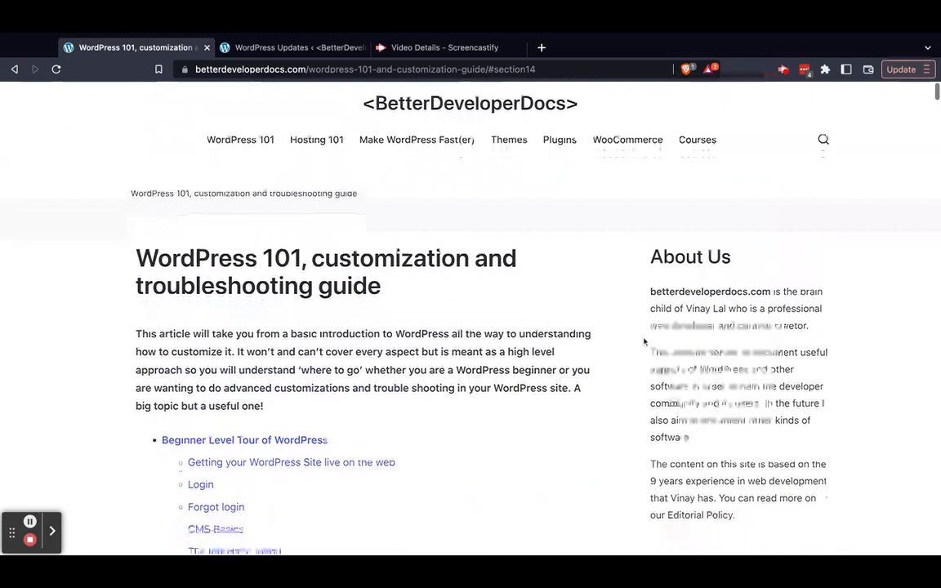
scroll(644, 340, "down", 4)
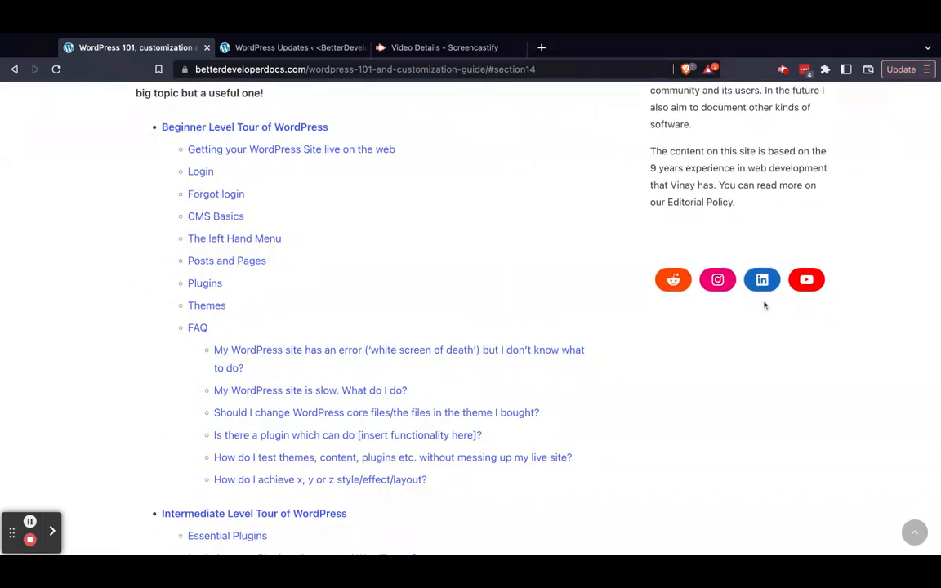
scroll(610, 296, "down", 15)
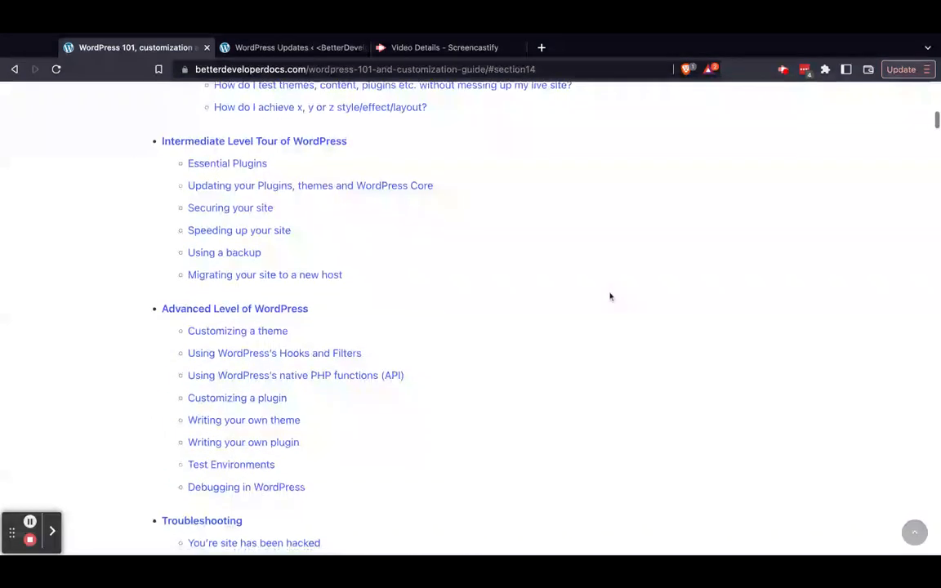
scroll(610, 296, "down", 20)
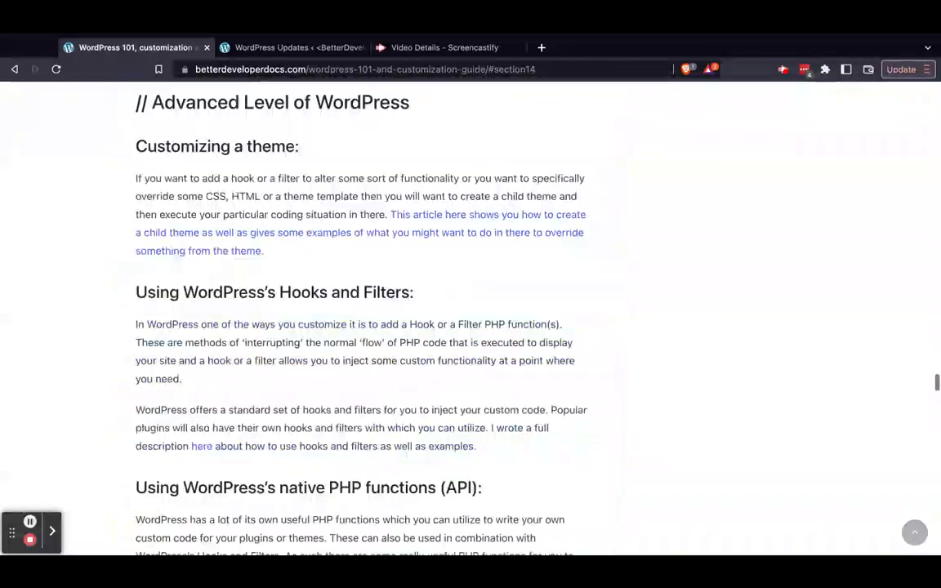
scroll(609, 296, "down", 5)
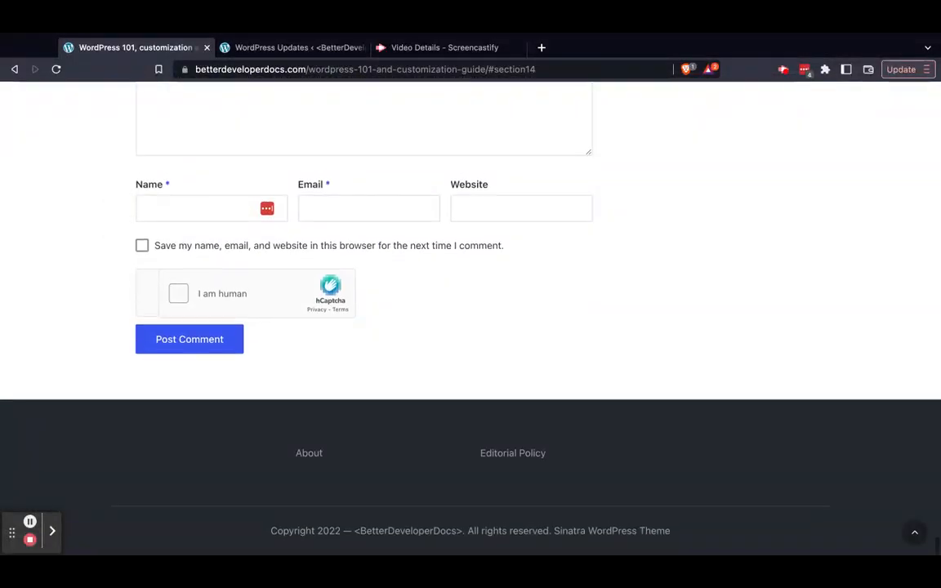
scroll(609, 297, "up", 20)
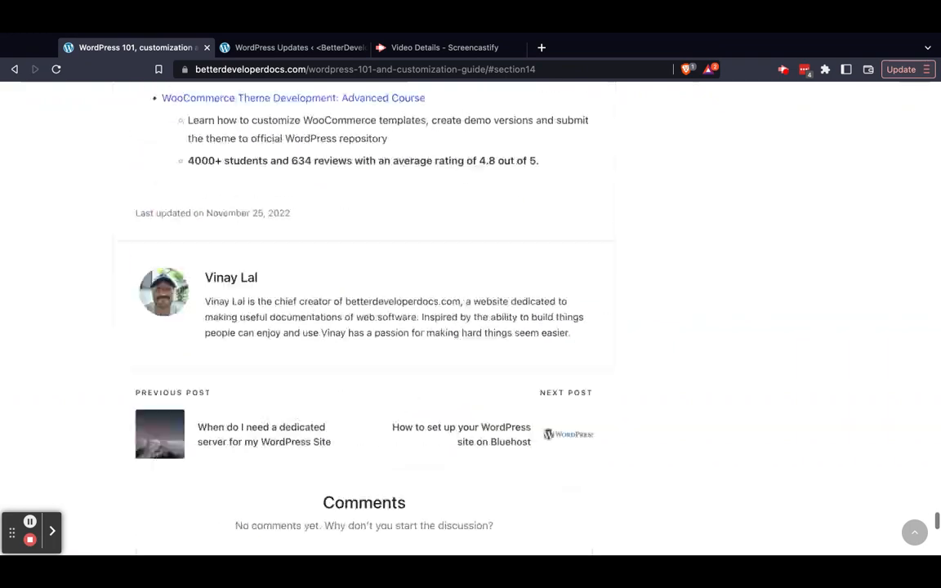
scroll(609, 296, "up", 20)
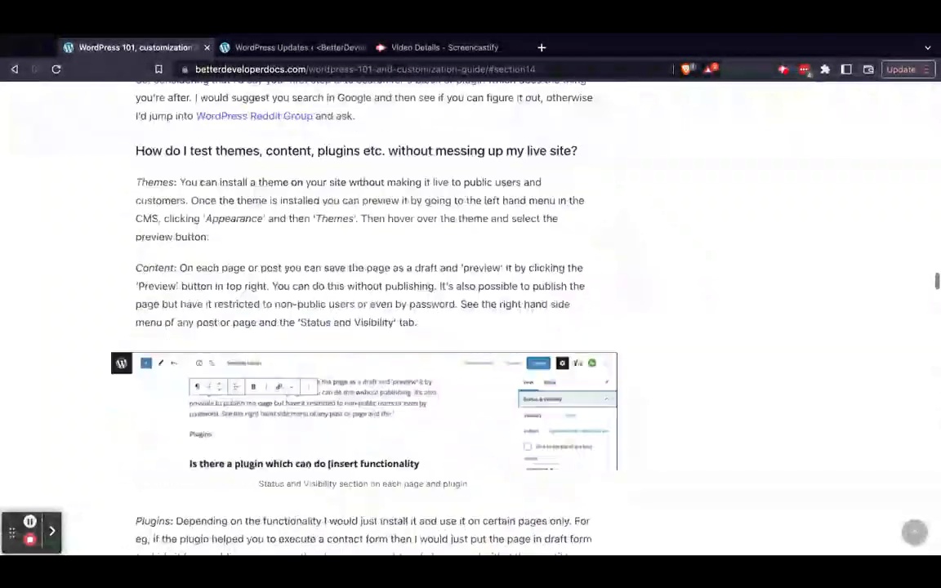
scroll(610, 297, "up", 3)
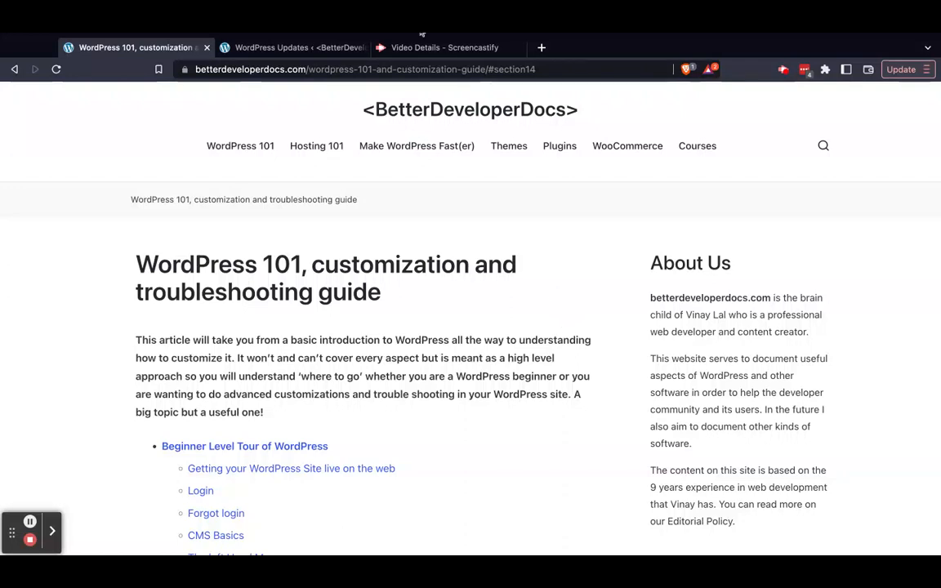
Switch back to the WordPress Updates page and highlight its Plugins heading
left_click(329, 47)
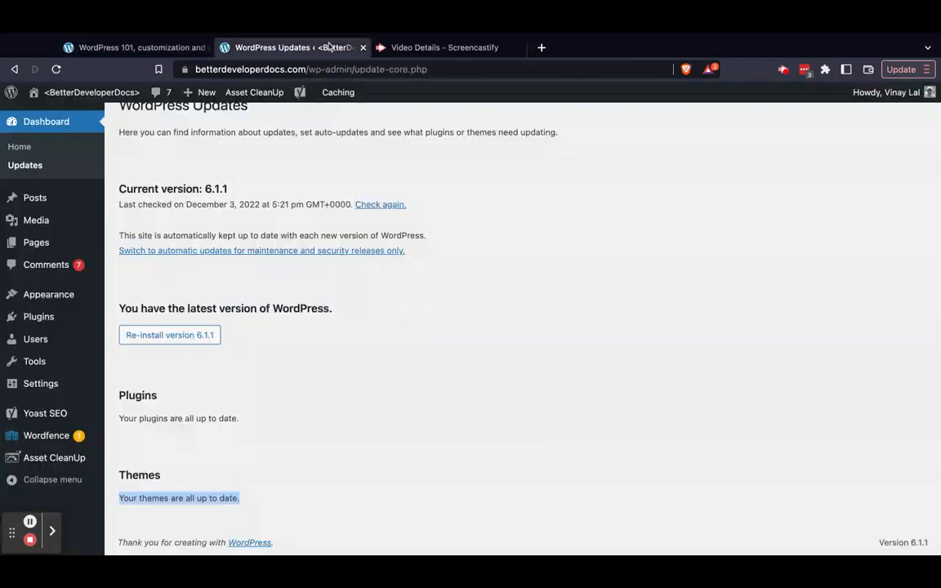
left_click(414, 420)
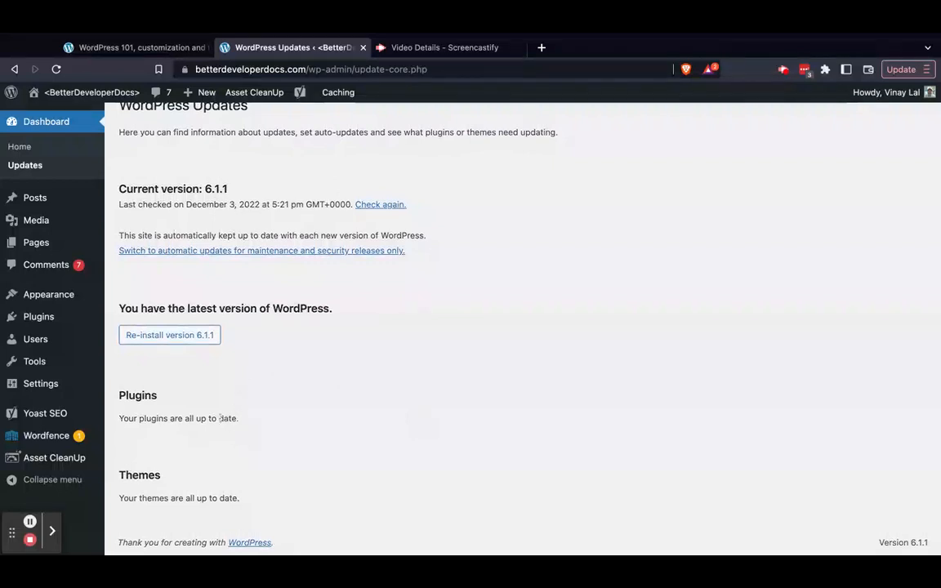
double_click(138, 397)
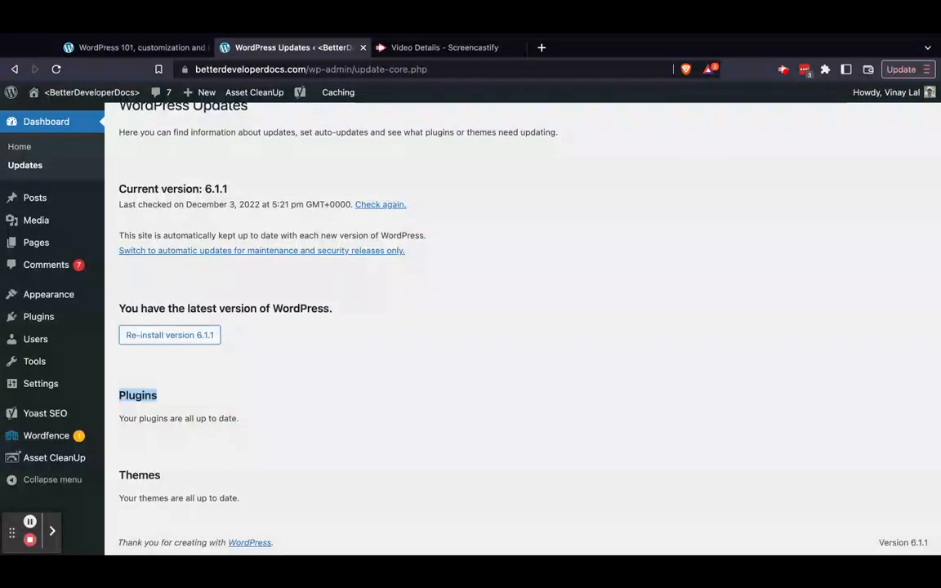
Examine the submenus that the Yoast SEO, Wordfence and Asset CleanUp plugins add to the admin menu
mouse_move(65, 411)
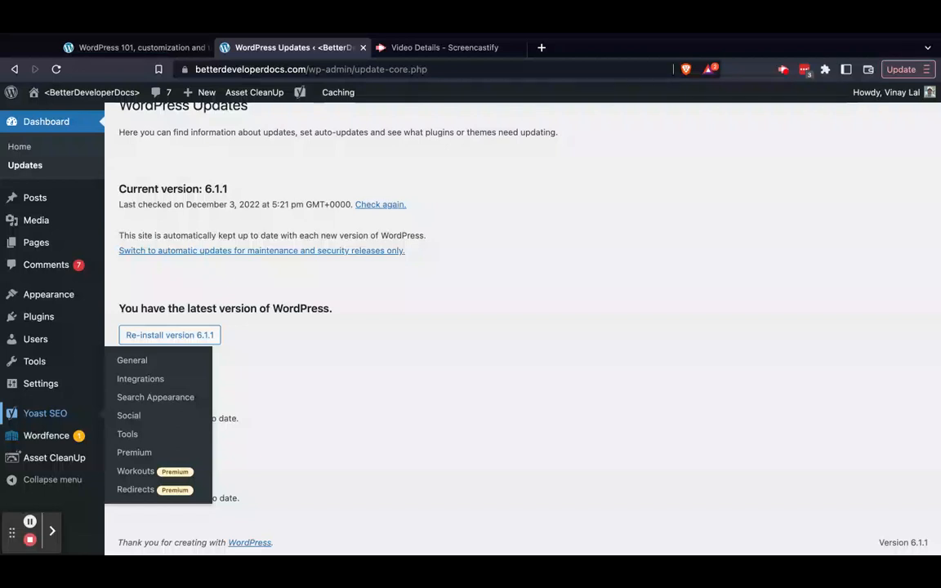
mouse_move(49, 438)
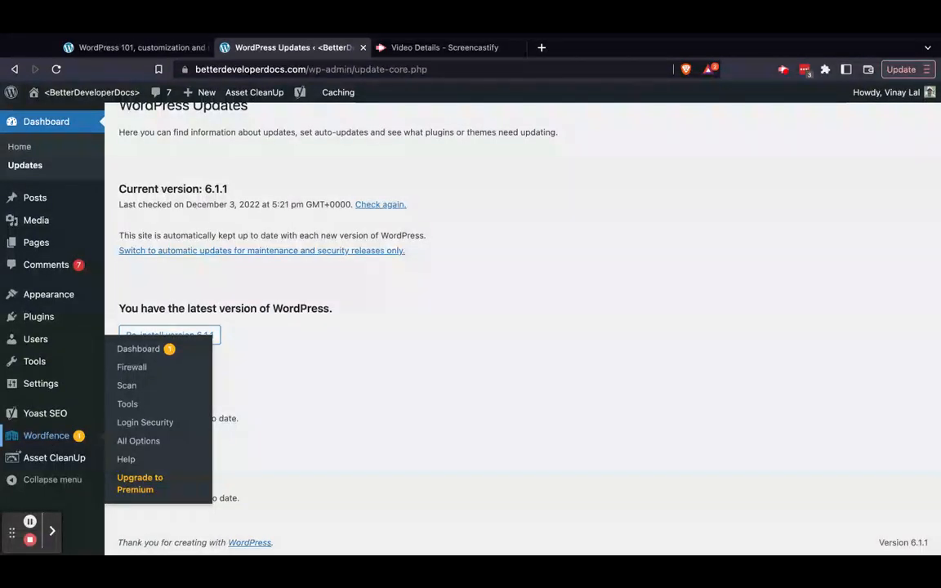
mouse_move(54, 458)
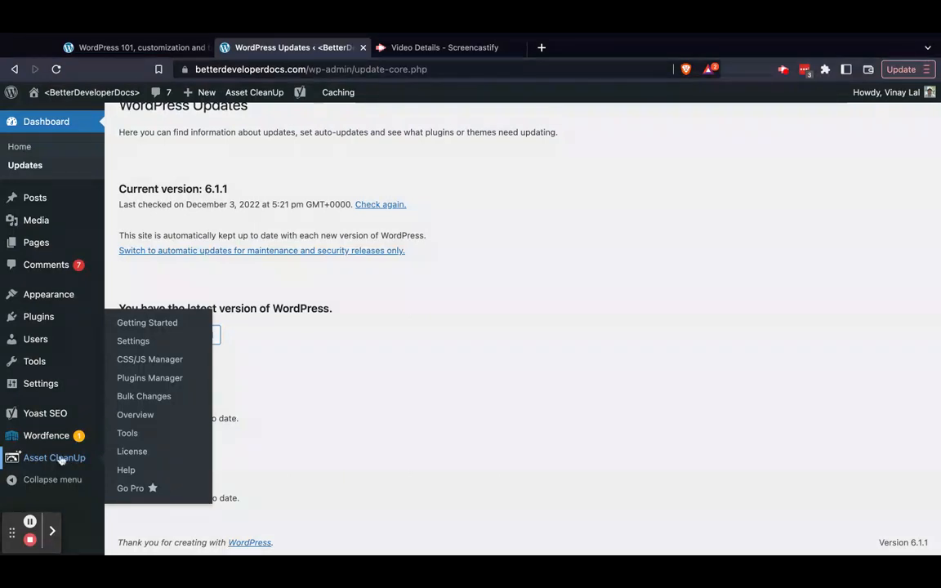
left_click(455, 351)
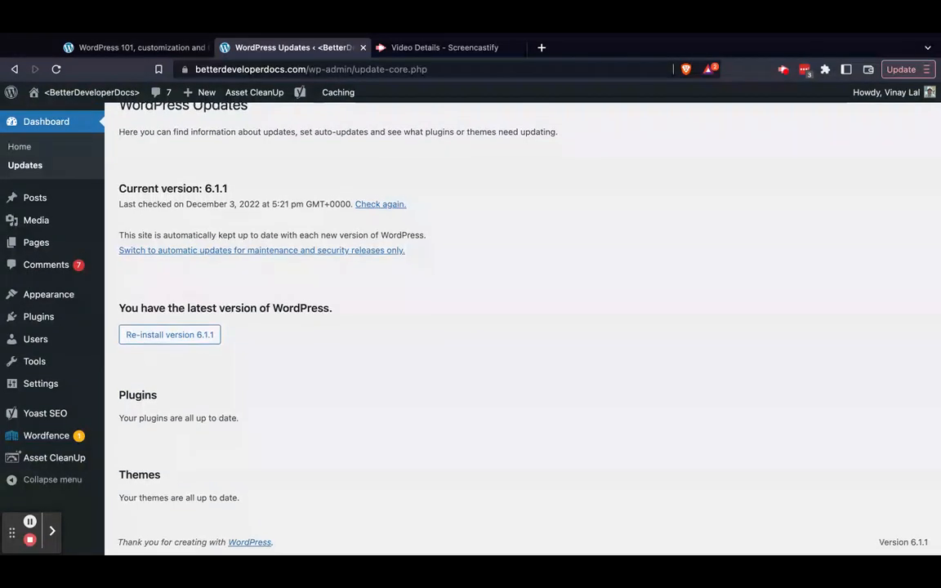
scroll(523, 330, "up", 1)
scroll(522, 329, "down", 1)
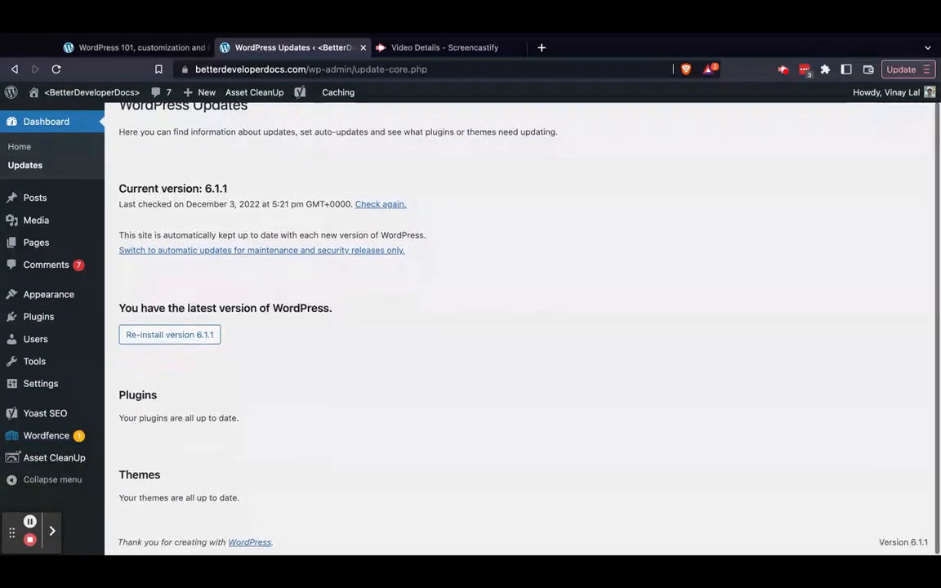
scroll(523, 330, "up", 1)
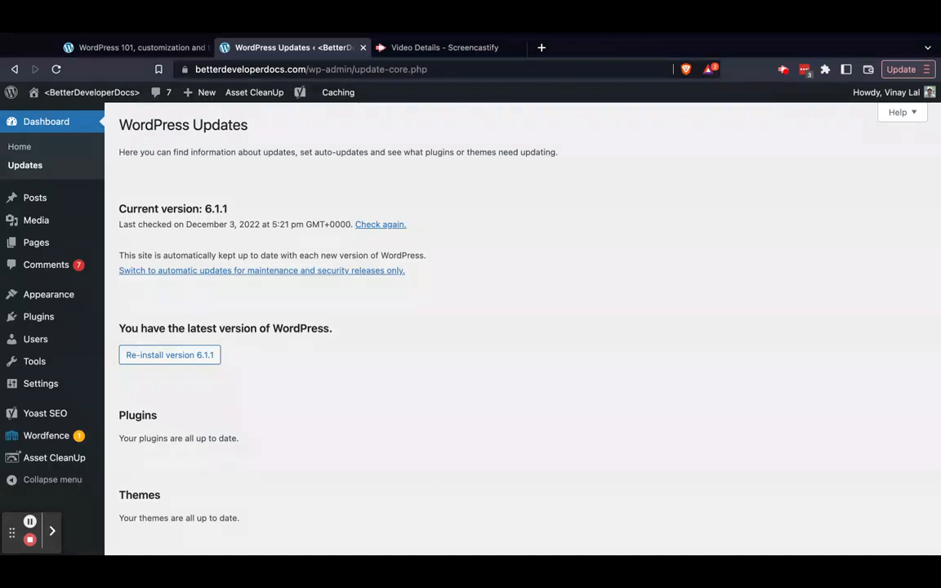
scroll(477, 327, "down", 2)
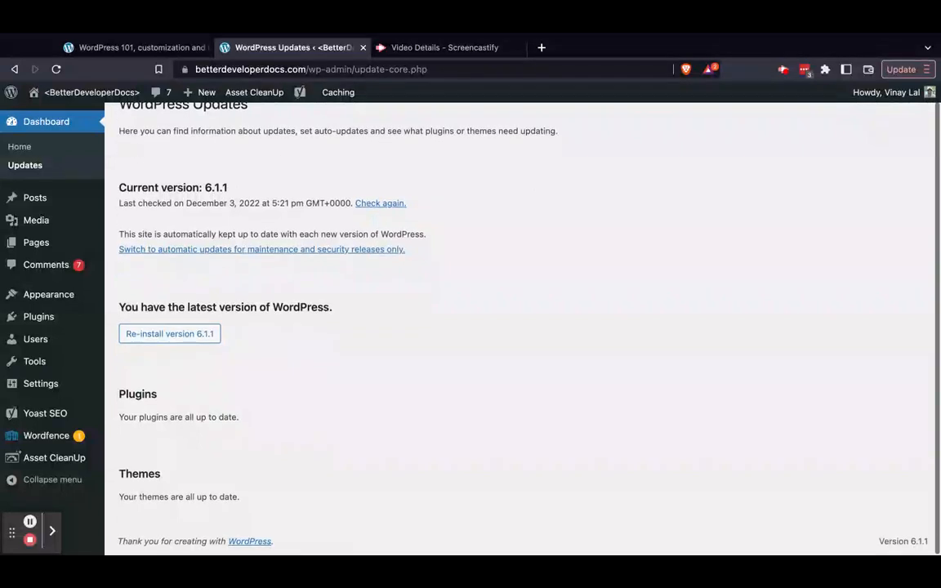
scroll(476, 327, "up", 2)
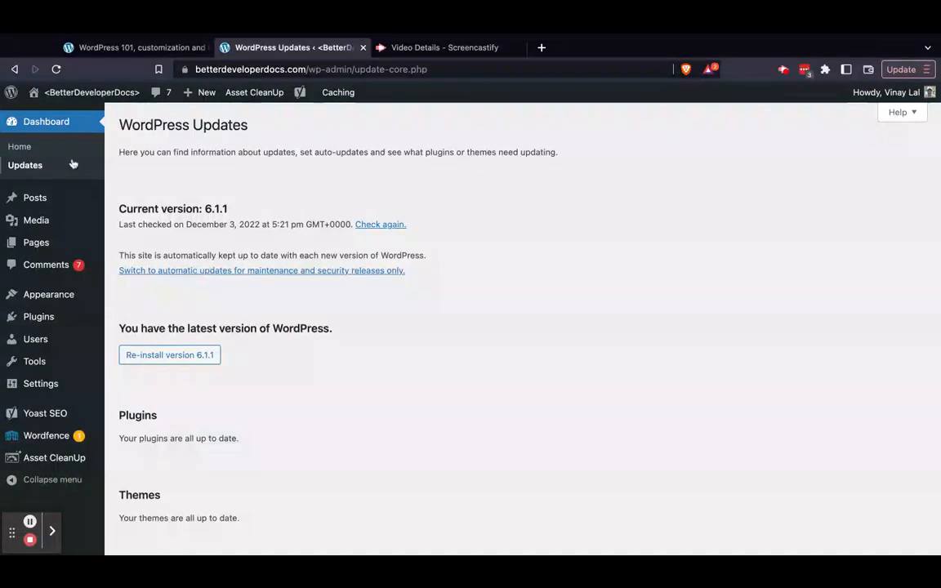
Create a new post from the Posts list and title it "Brand new post"
left_click(42, 201)
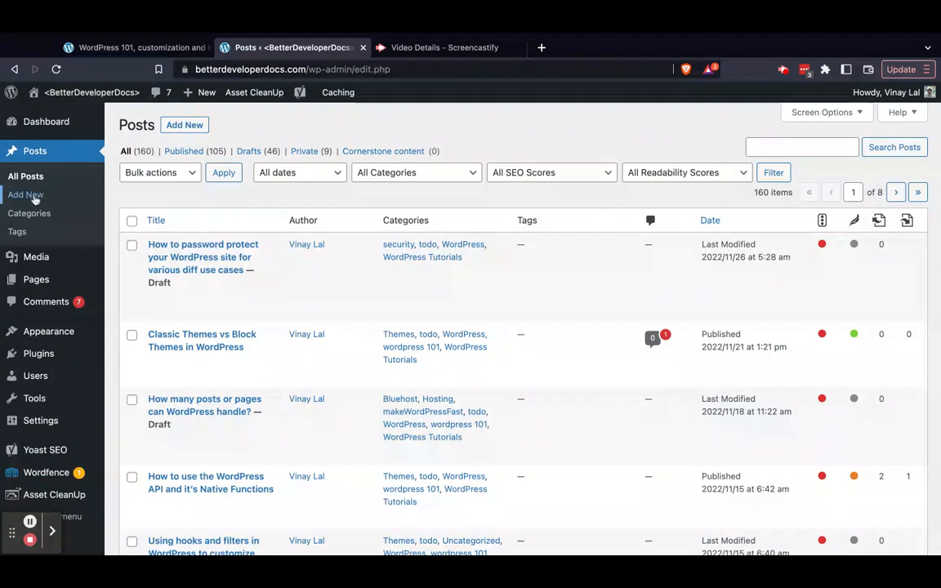
left_click(181, 127)
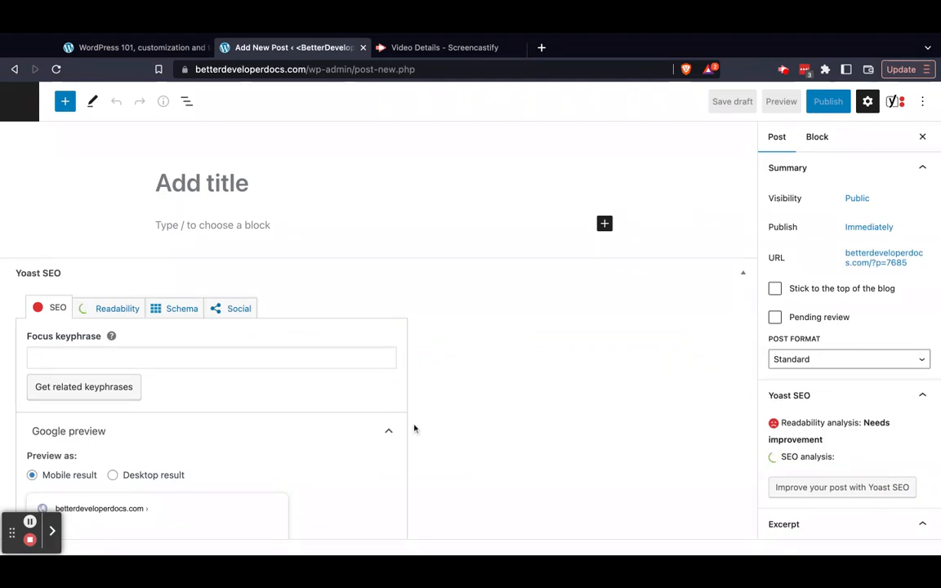
type("bran")
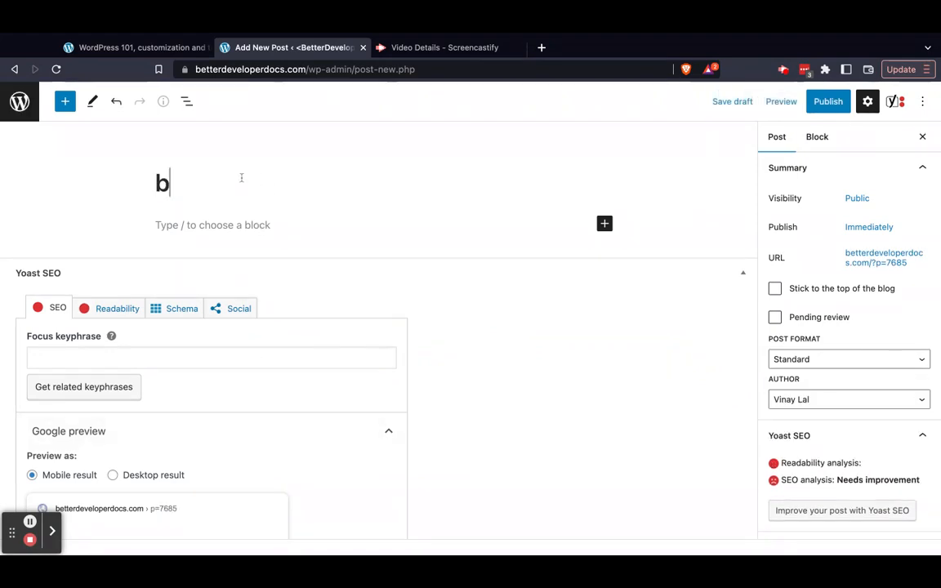
key("BackSpace")
key("BackSpace")
key("BackSpace")
key("BackSpace")
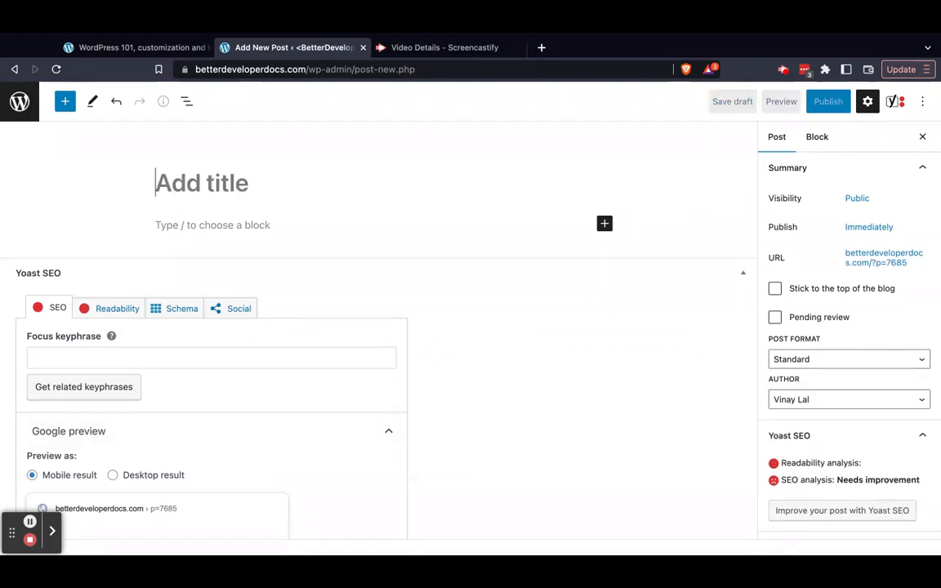
type("Brand ne")
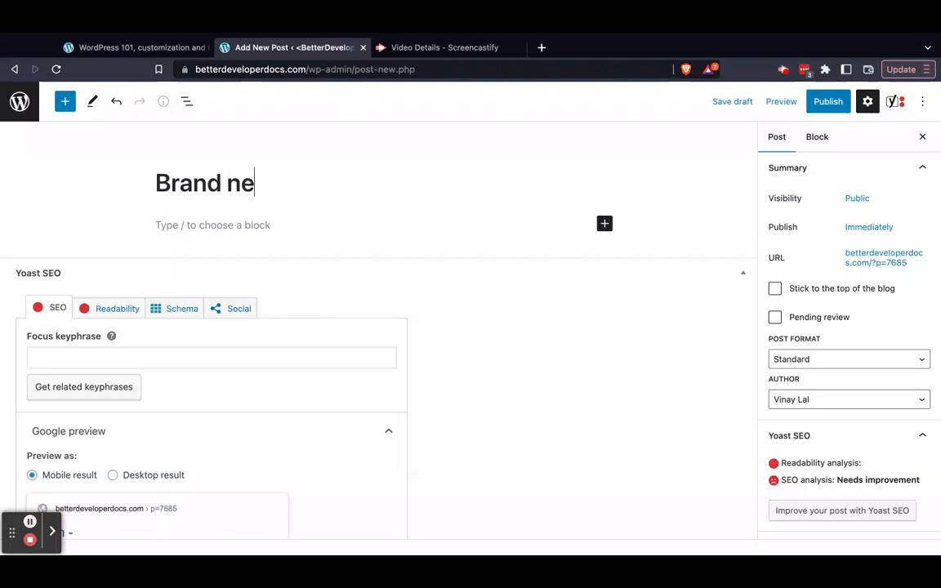
type("w post")
Write the paragraph "Start to add blocks" in the post body and start an empty paragraph below it
left_click(301, 225)
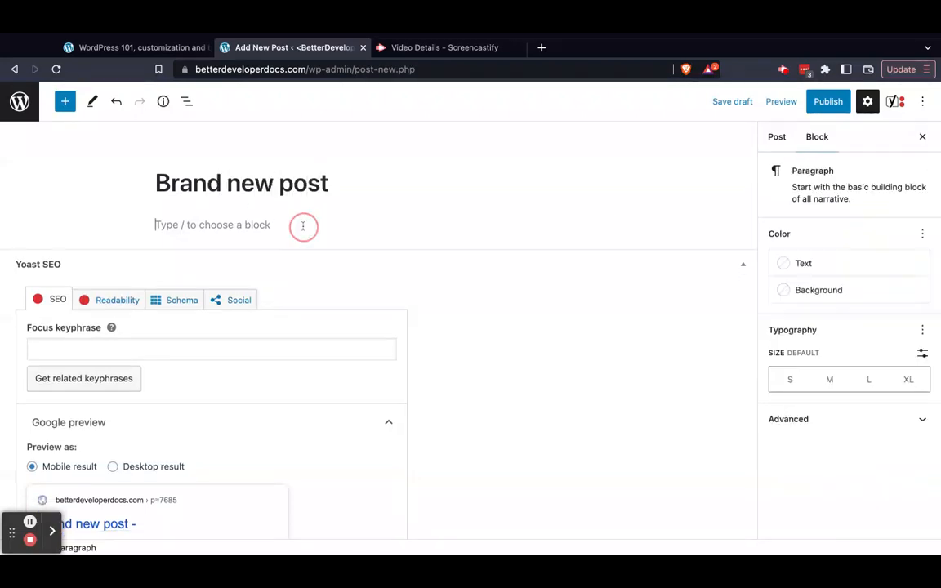
type("Start ")
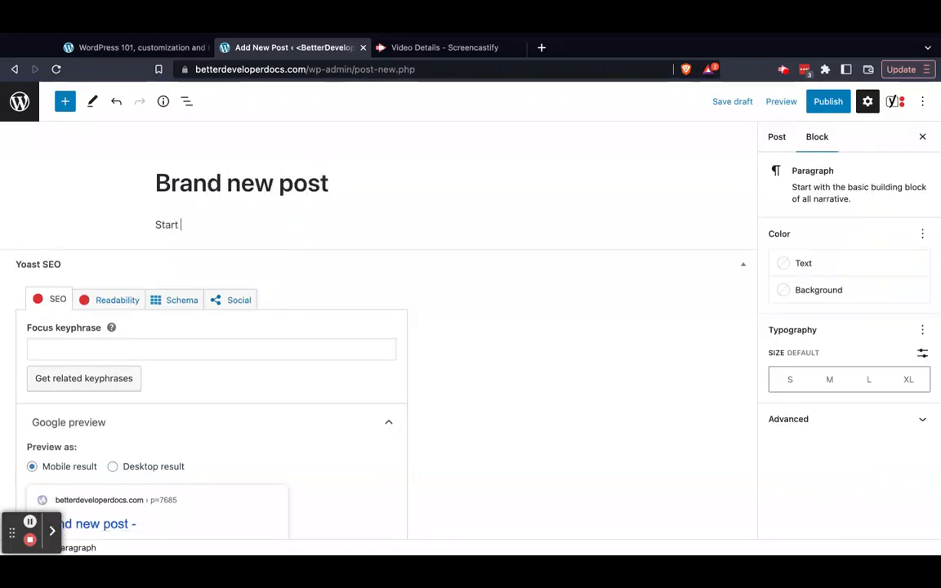
type("to add blocks")
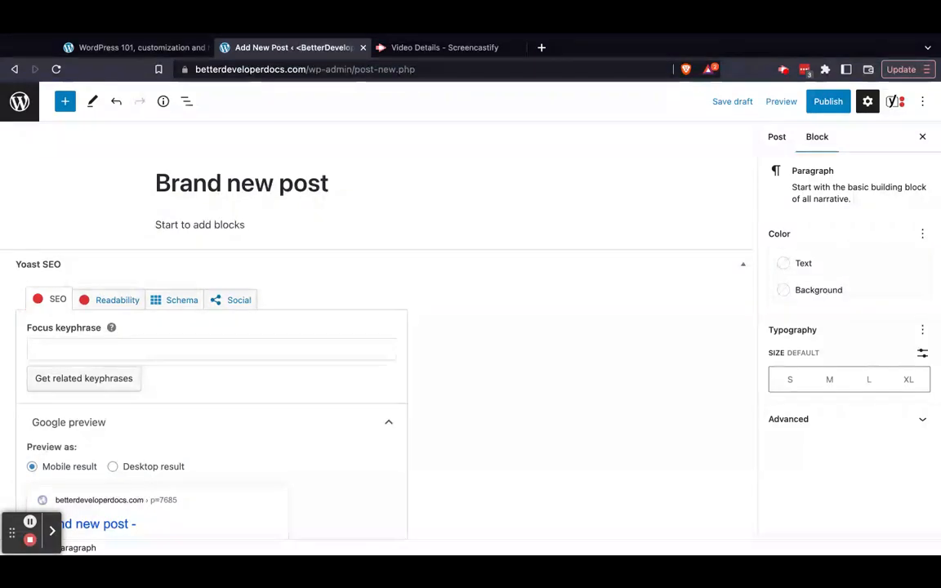
key("Return")
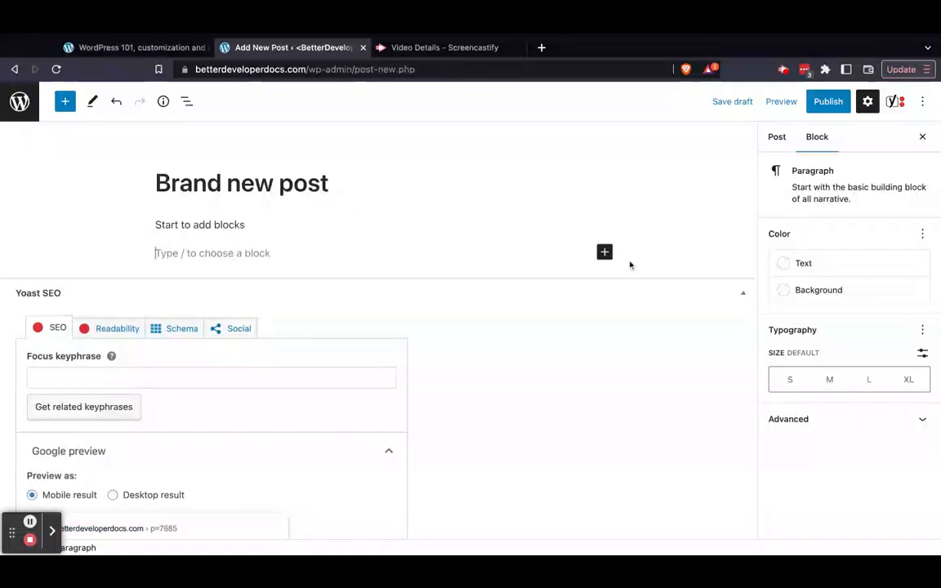
Open the full block library for the empty paragraph and look through its Design, Widgets and Theme blocks
left_click(604, 252)
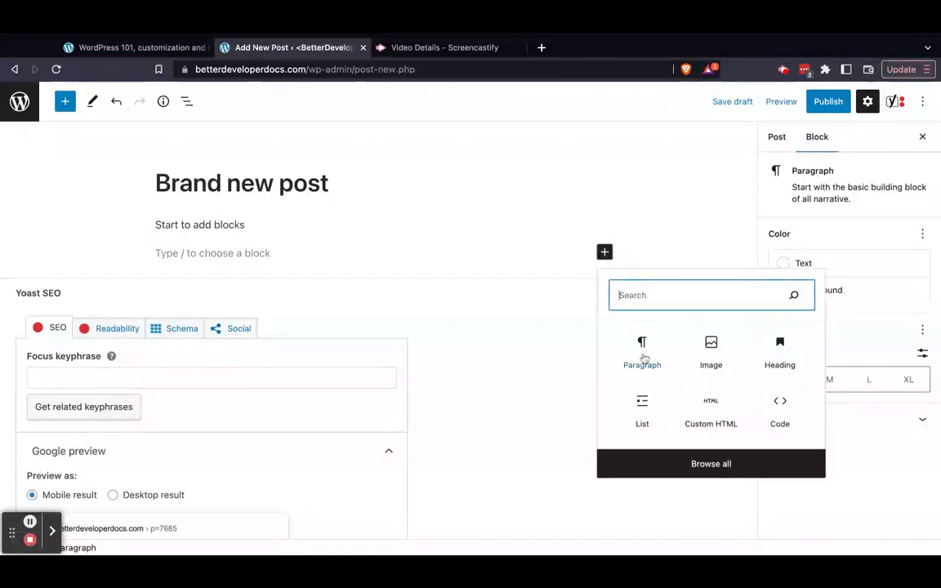
left_click(637, 464)
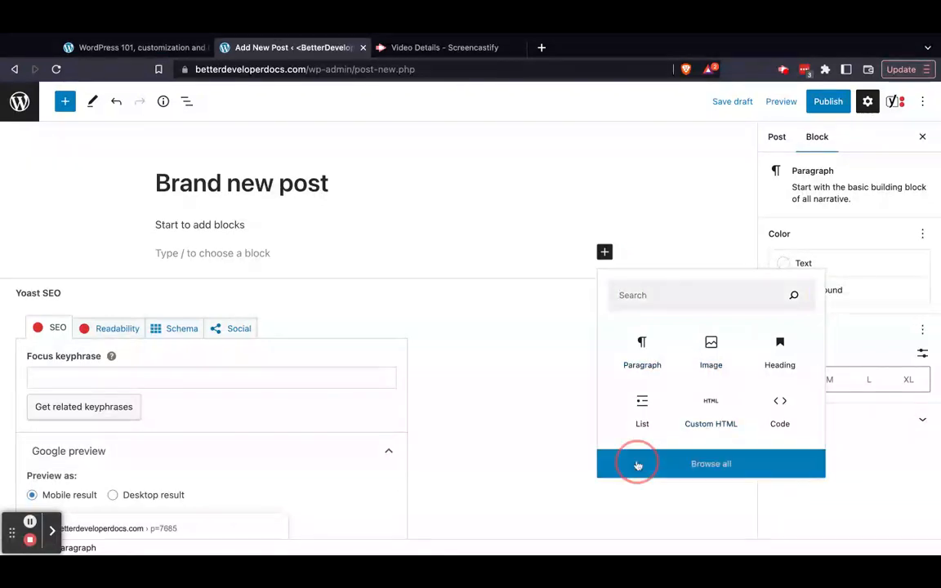
scroll(147, 350, "down", 10)
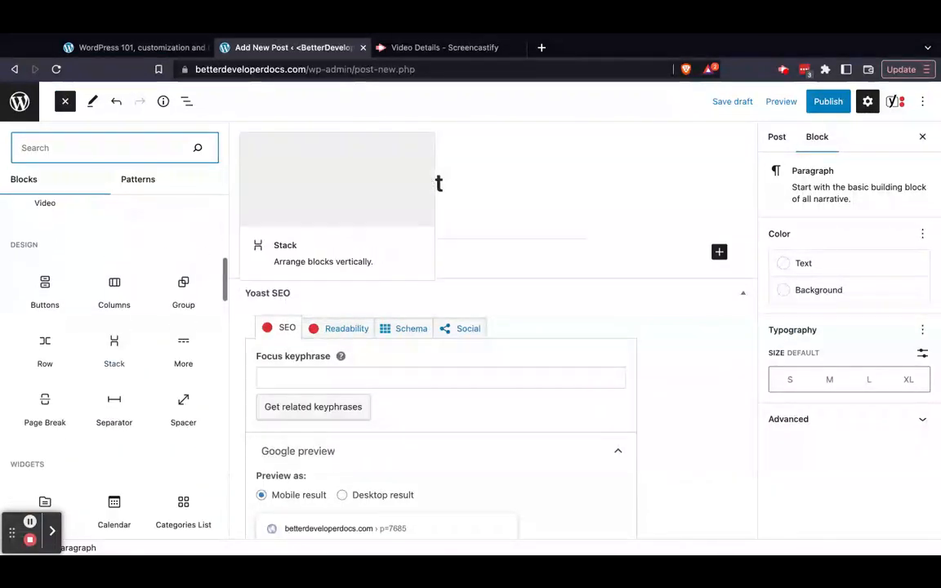
scroll(147, 350, "down", 5)
scroll(115, 347, "down", 2)
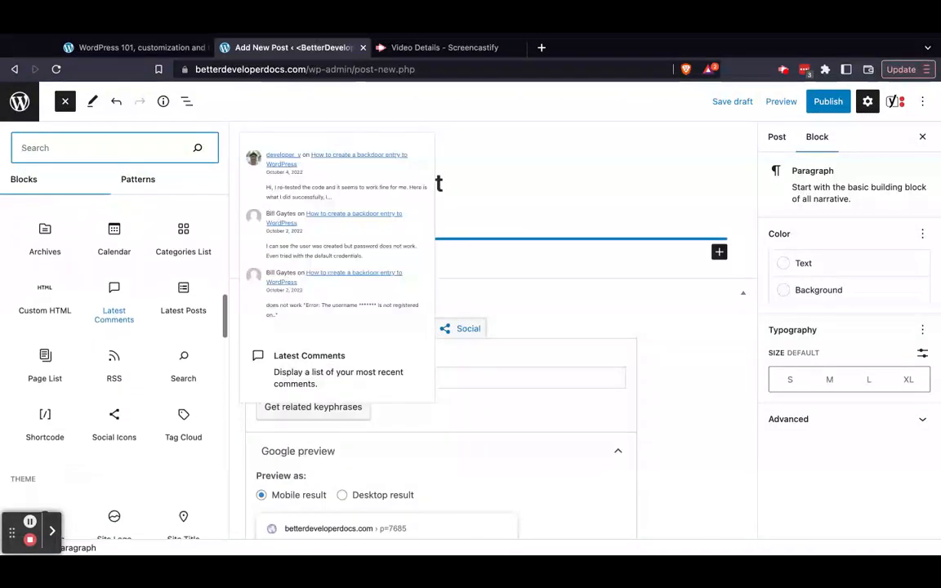
Insert a Media & Text block from the Media category of the block library into the post
scroll(114, 347, "down", 5)
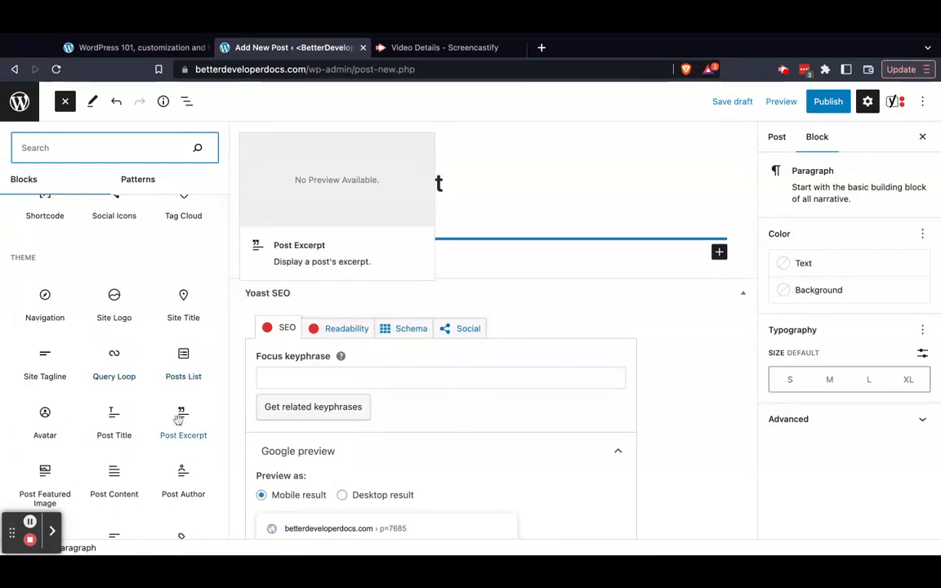
scroll(127, 384, "down", 5)
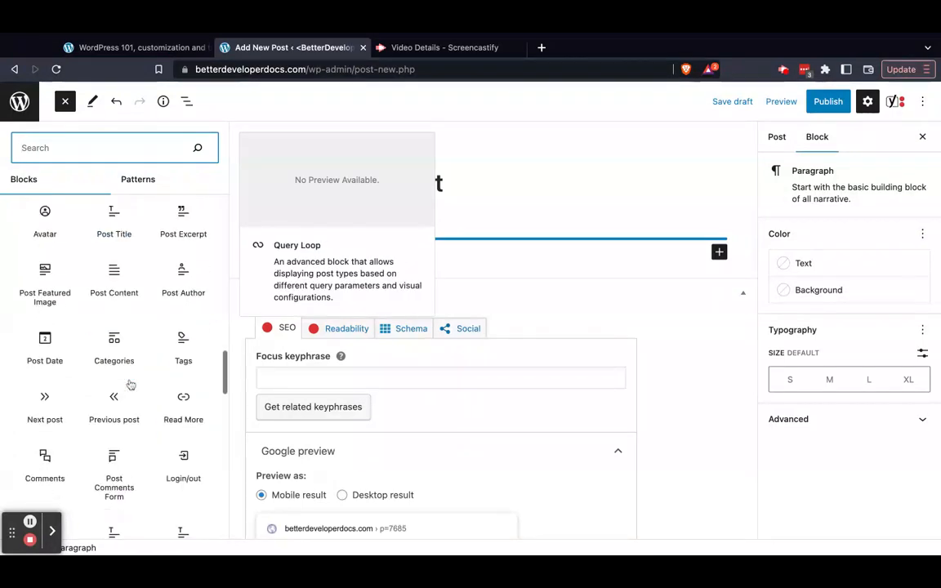
scroll(130, 384, "down", 3)
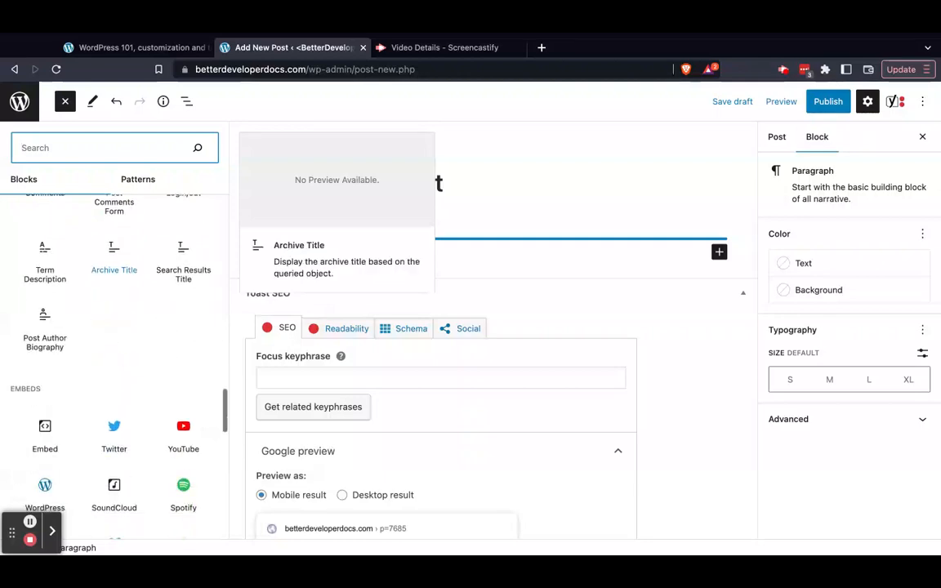
scroll(123, 384, "up", 10)
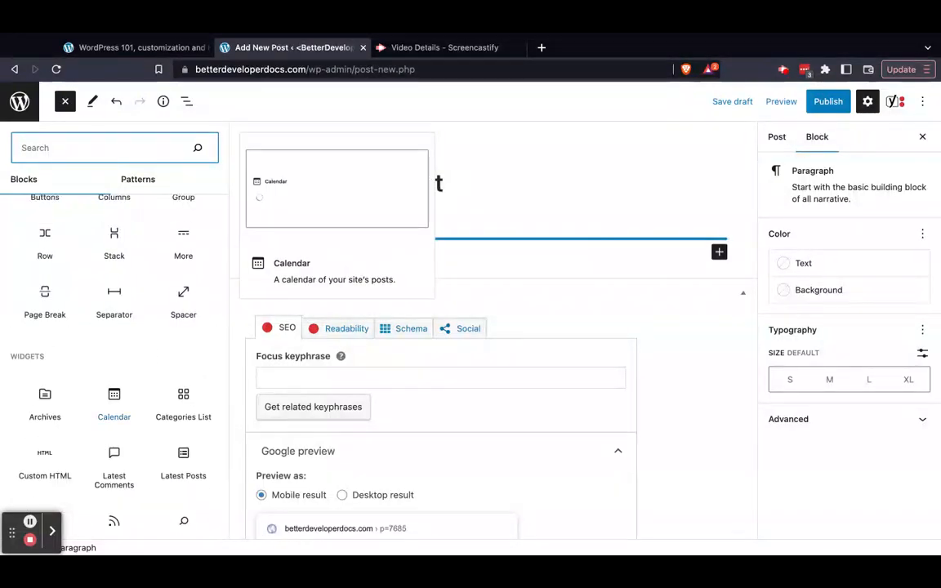
mouse_move(116, 368)
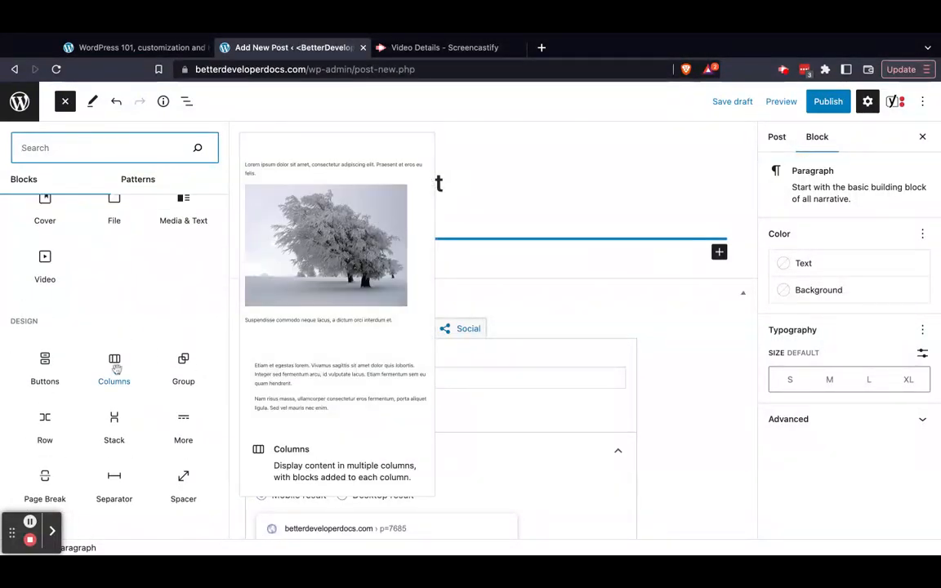
scroll(116, 367, "up", 2)
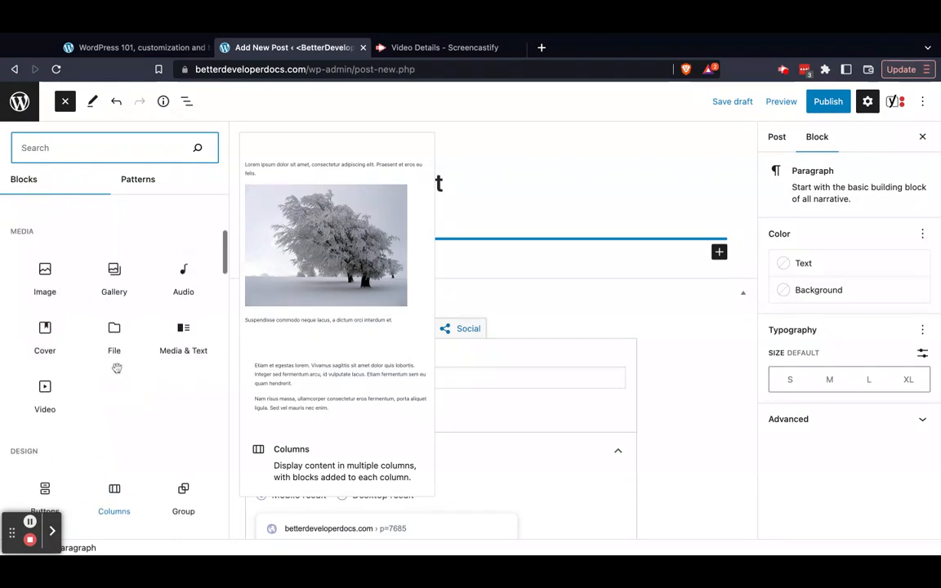
left_click(175, 334)
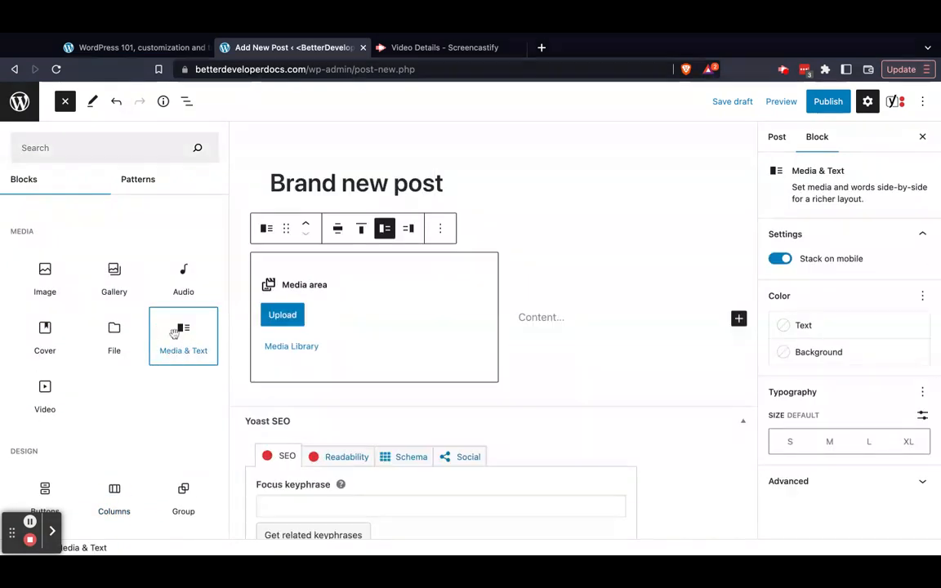
Upload an image from the computer into the media area of the Media & Text block
left_click(280, 314)
left_click(171, 318)
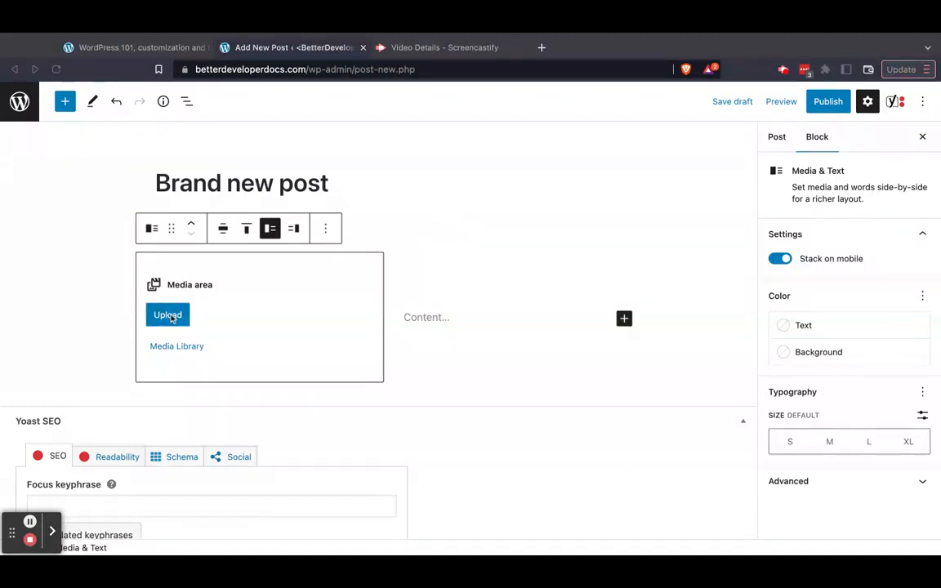
key("Return")
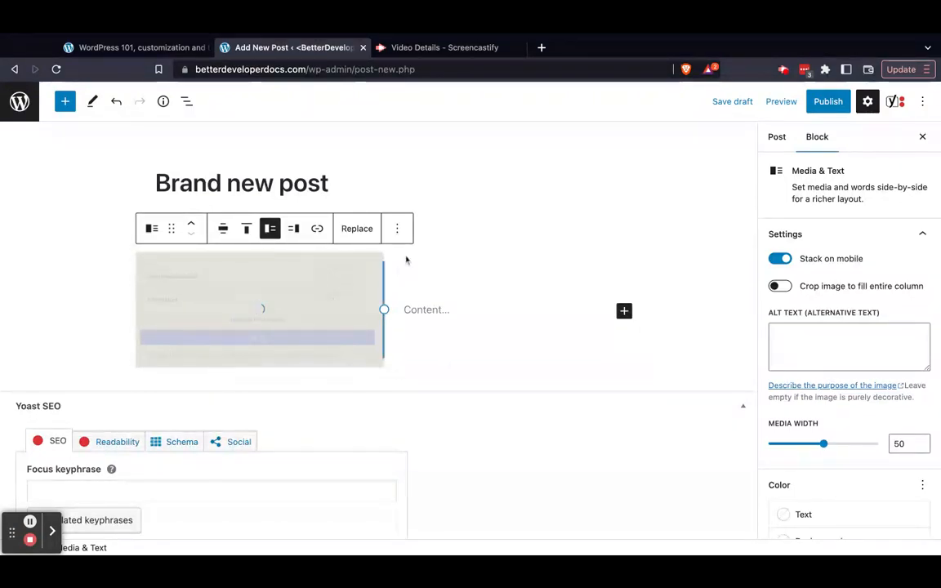
Write "Here we go" as the content beside the image in the Media & Text block
left_click(463, 309)
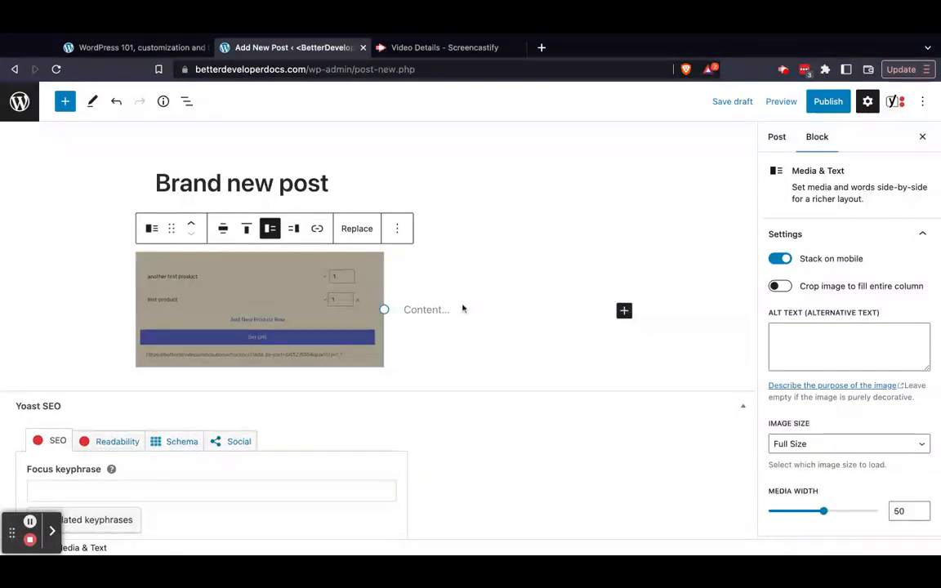
left_click(423, 314)
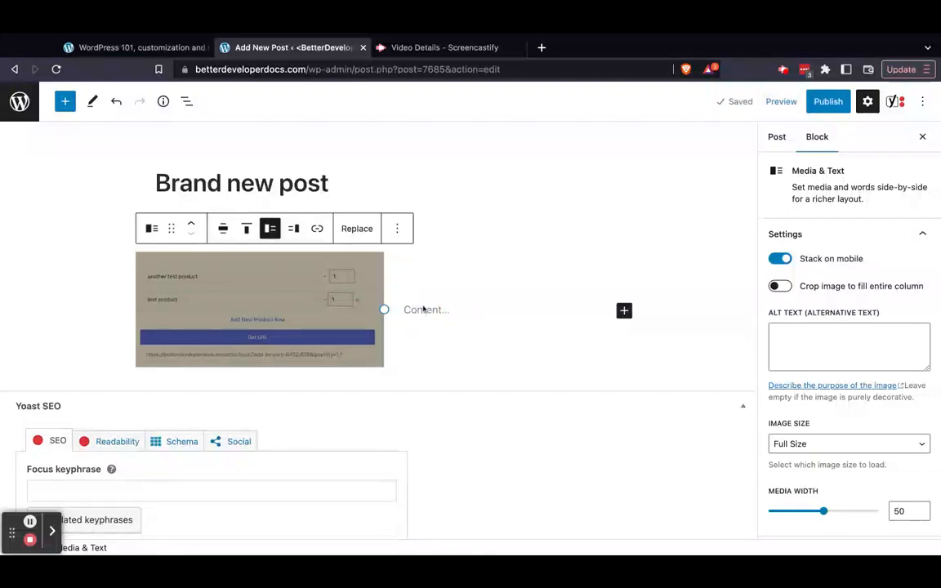
left_click(422, 314)
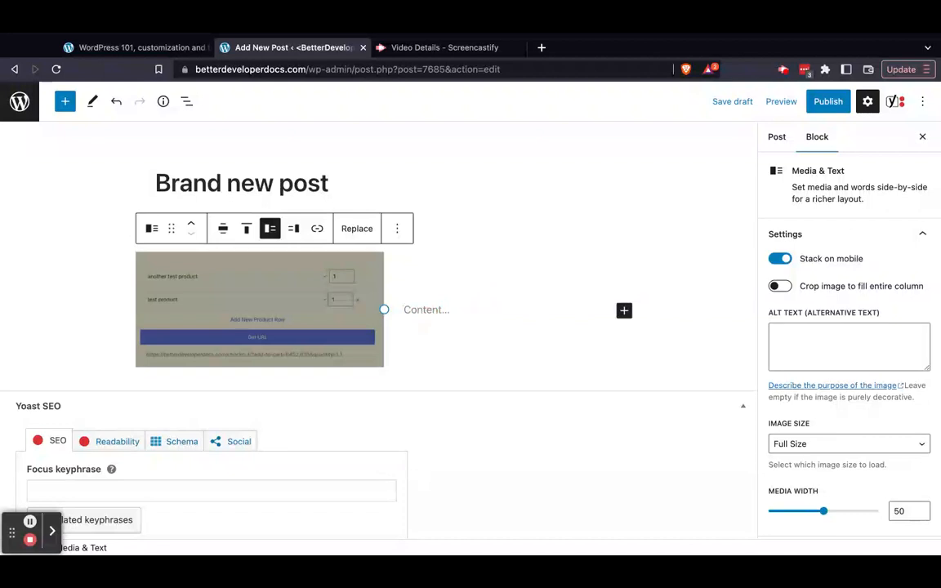
left_click(420, 277)
left_click(455, 308)
left_click(653, 357)
left_click(342, 388)
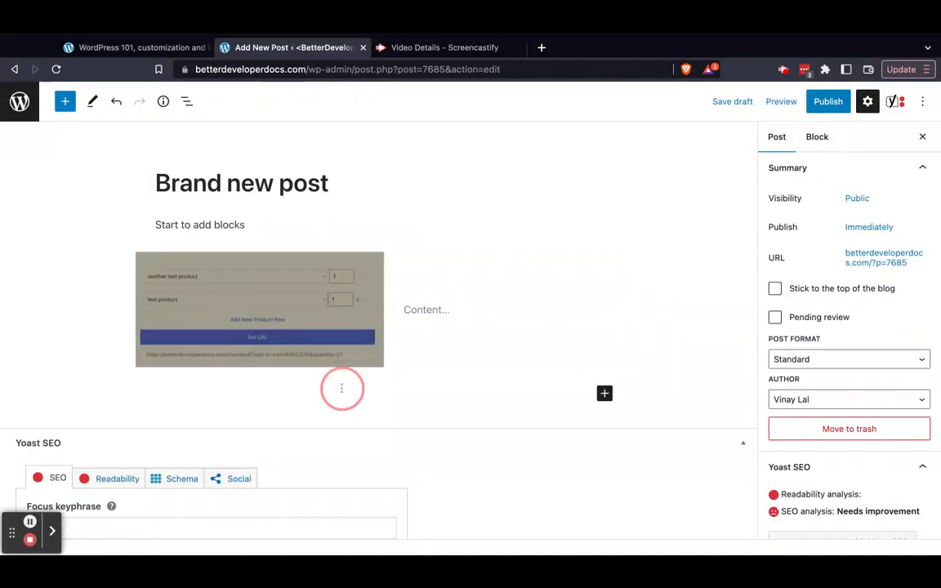
left_click(425, 310)
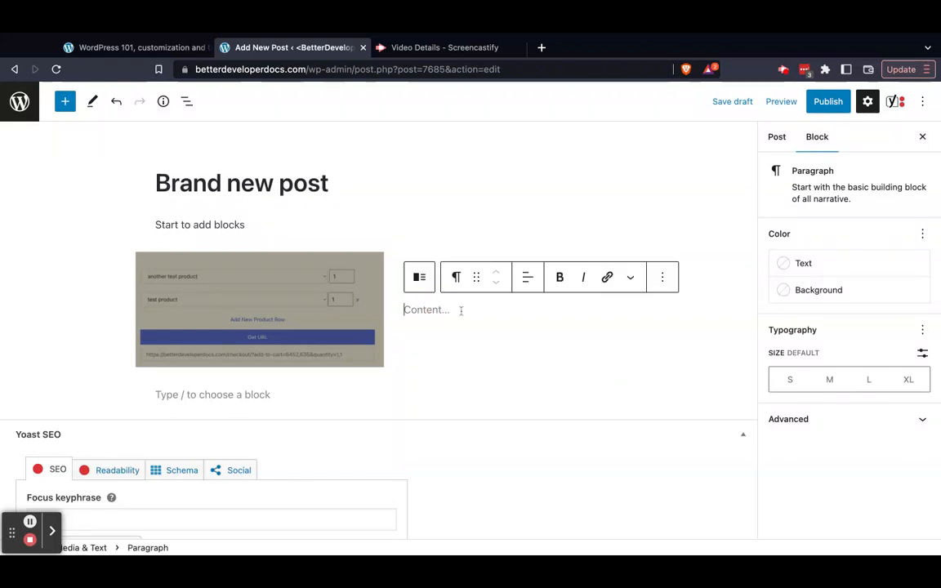
type("Here we go")
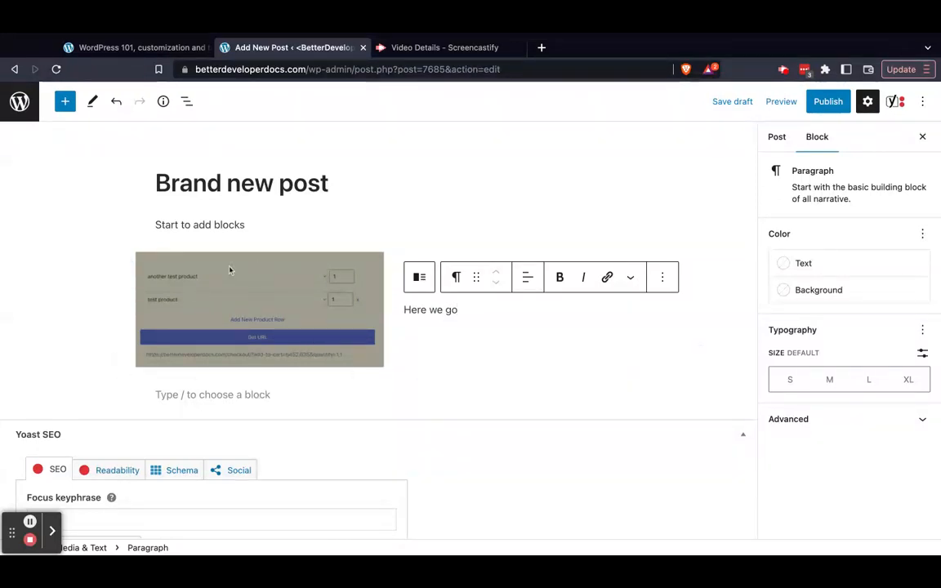
Add a Heading block below the Media & Text block with the text "larger heading here"
left_click(237, 395)
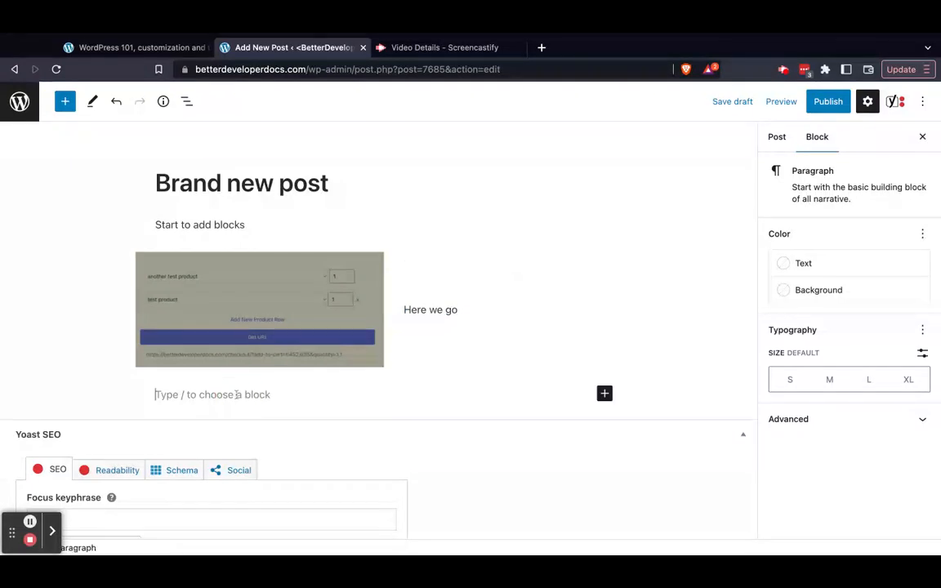
left_click(605, 394)
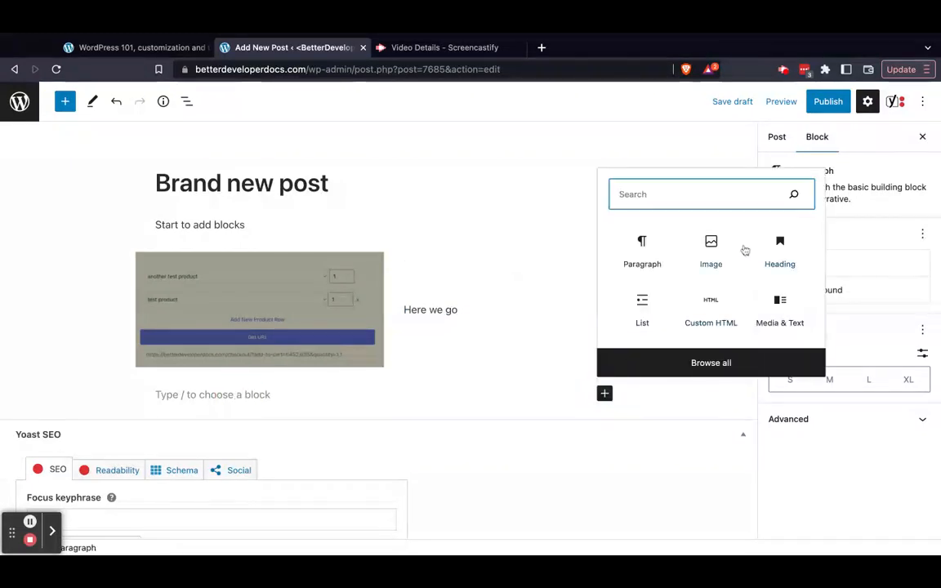
left_click(780, 245)
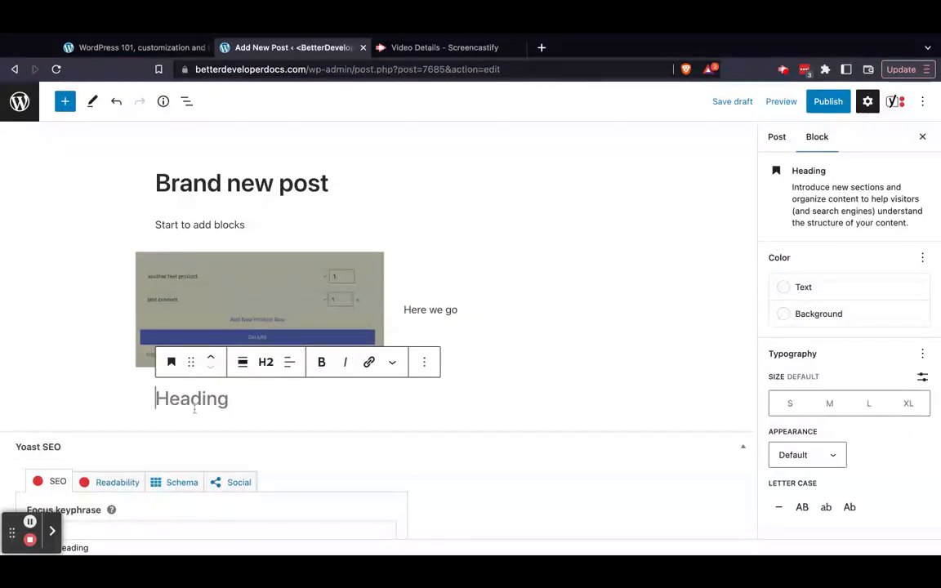
type("larger")
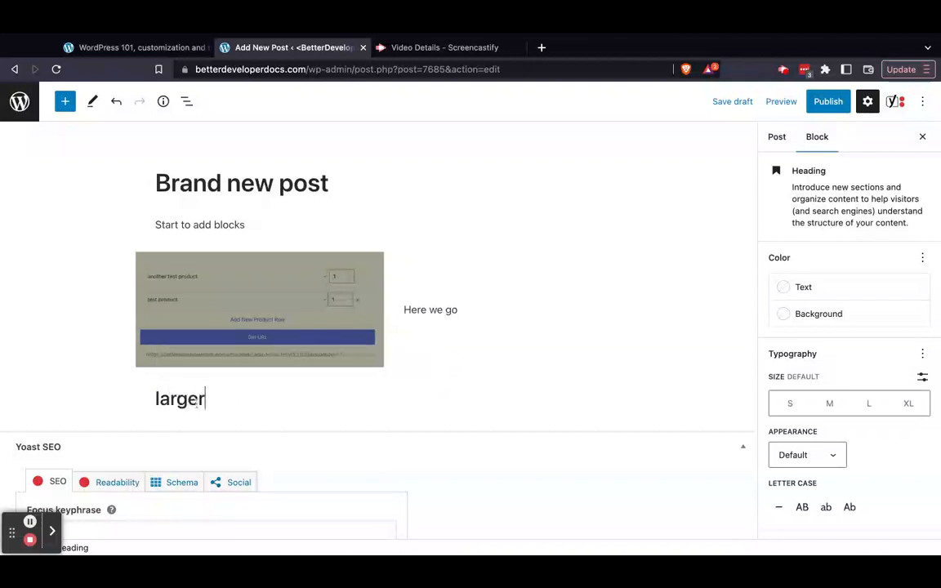
type(" heading here")
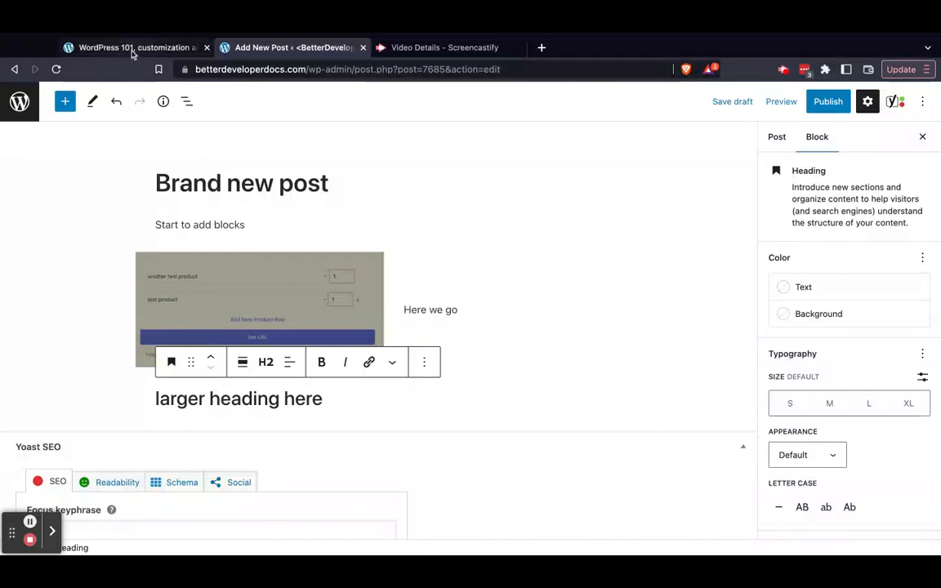
Leave the editor for the Posts list and look through the listed posts down to the end of the page
left_click(18, 103)
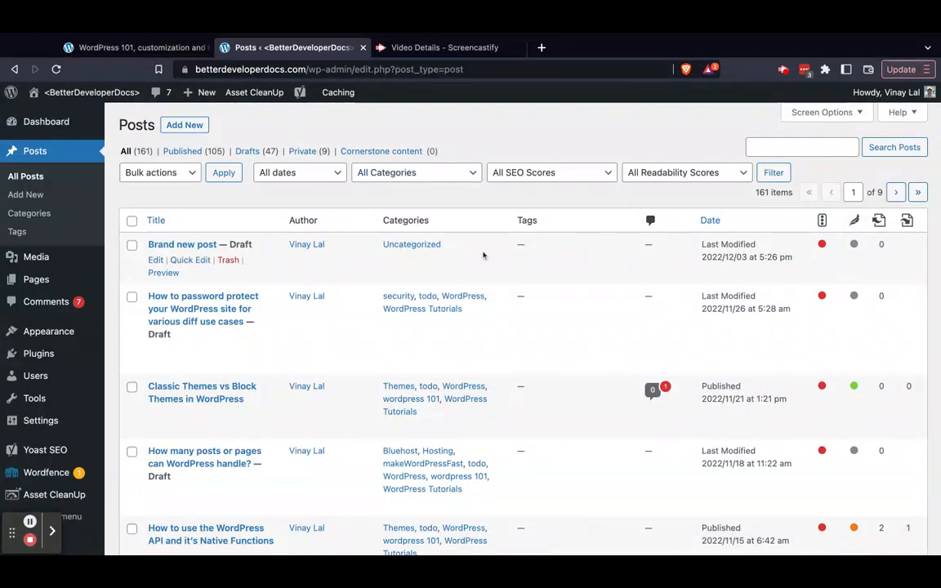
scroll(501, 265, "down", 20)
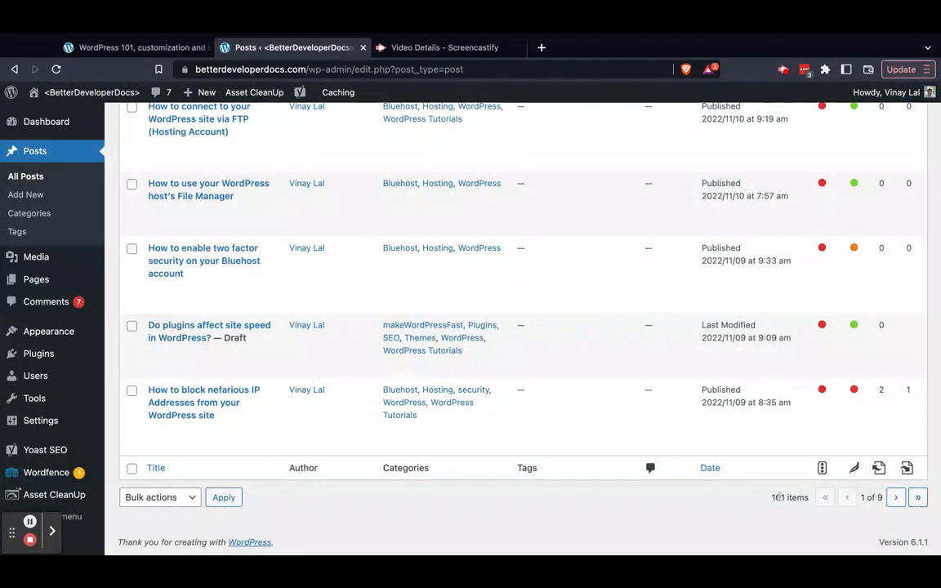
scroll(779, 496, "up", 20)
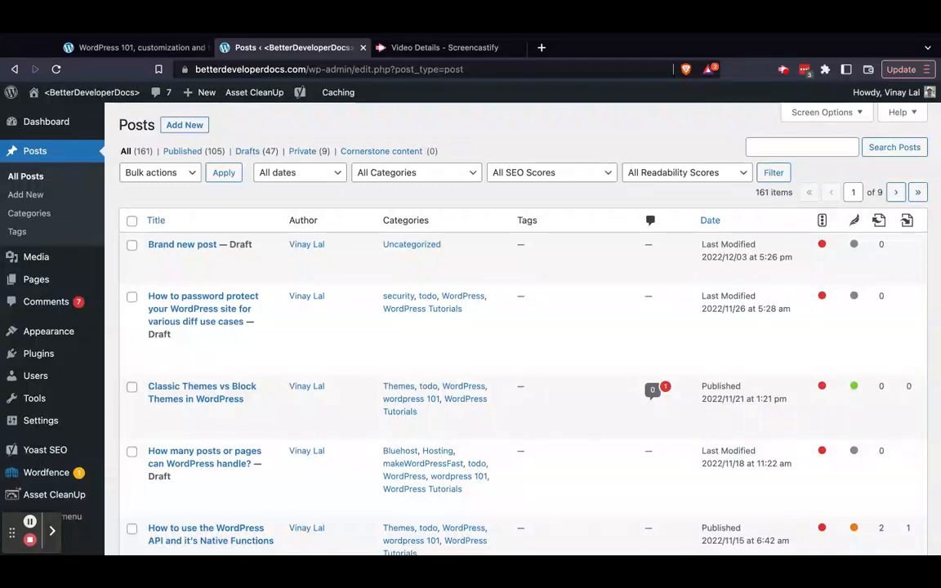
Filter the Posts list to published posts from August 2022 and look through them
left_click(181, 151)
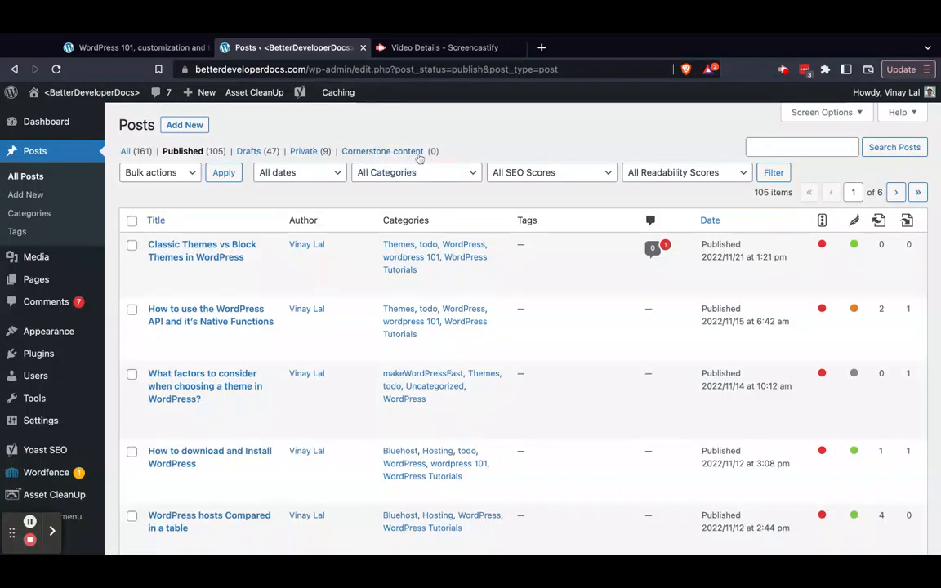
left_click(337, 176)
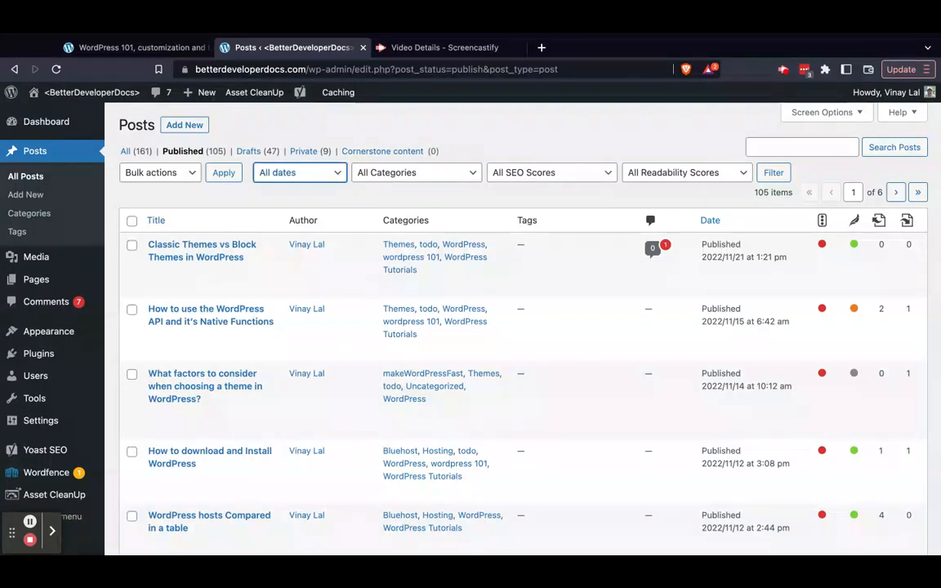
left_click(274, 224)
left_click(770, 174)
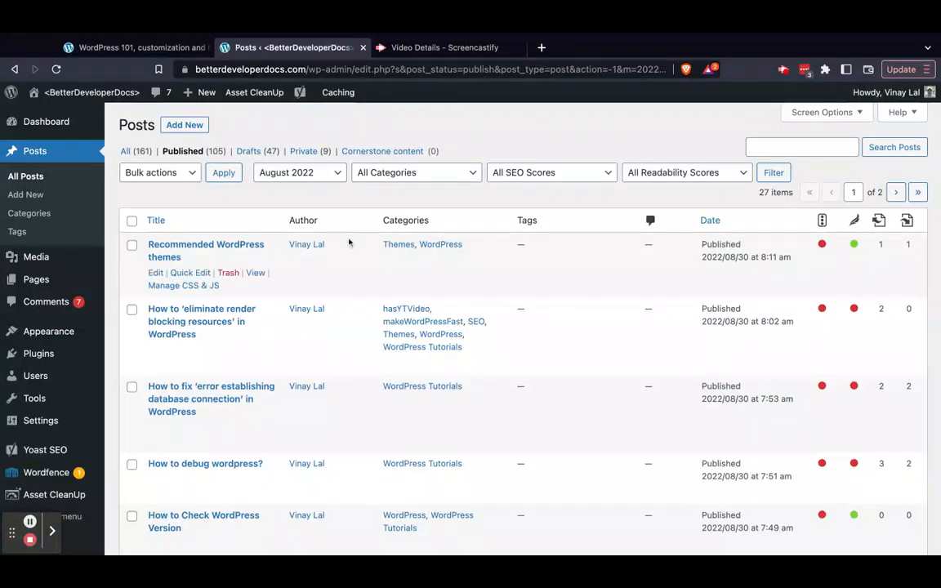
scroll(336, 272, "down", 4)
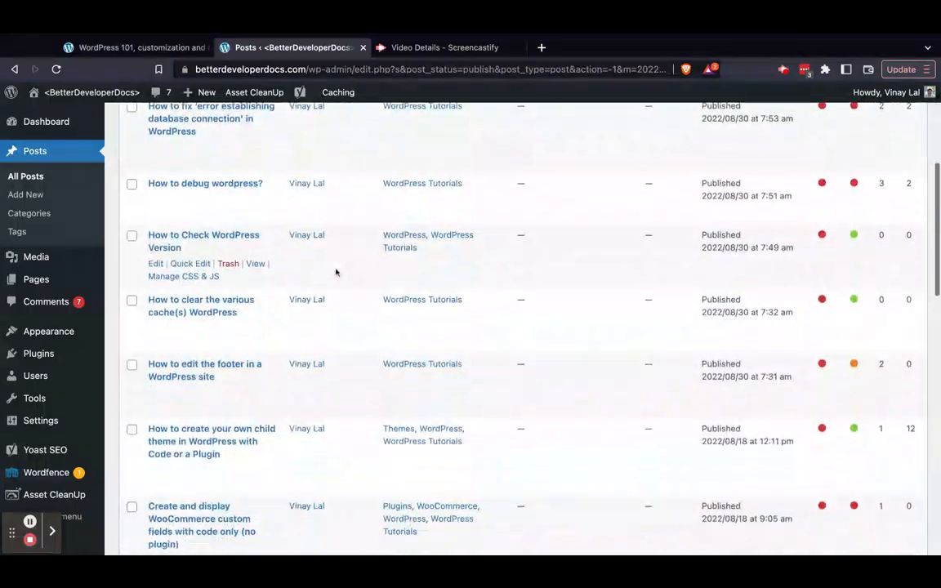
scroll(336, 272, "down", 10)
scroll(336, 272, "up", 15)
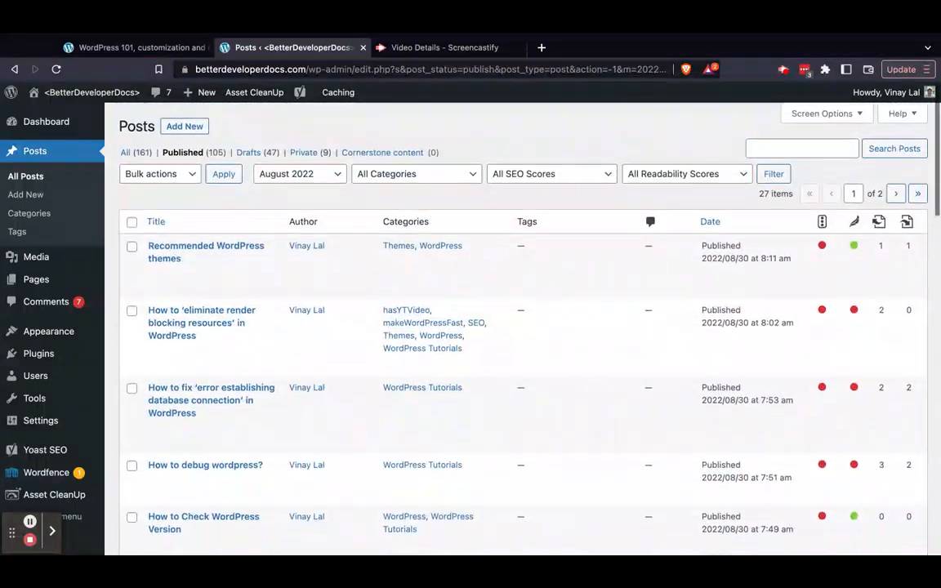
Check the category filter and bulk action choices, selecting all listed posts and clearing the selection again
left_click(398, 176)
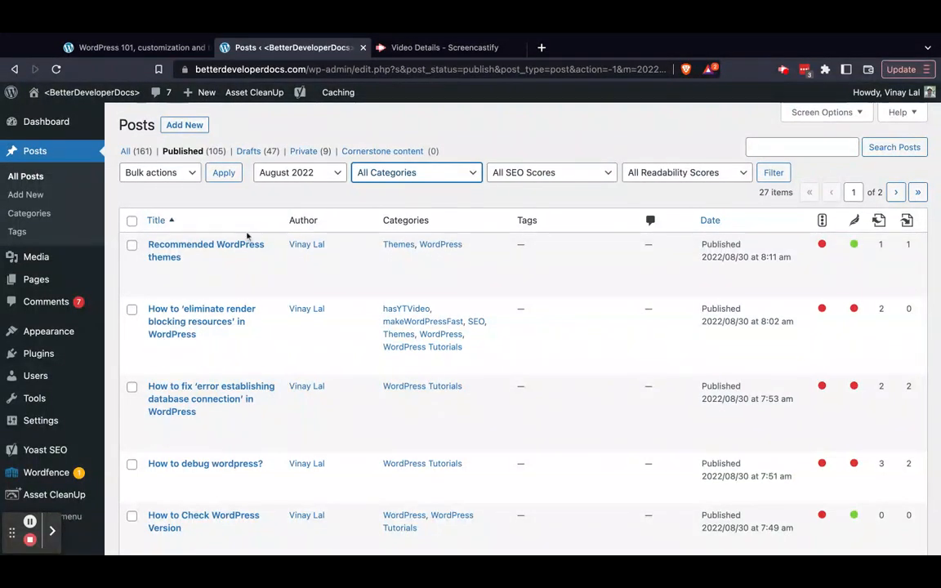
left_click(196, 174)
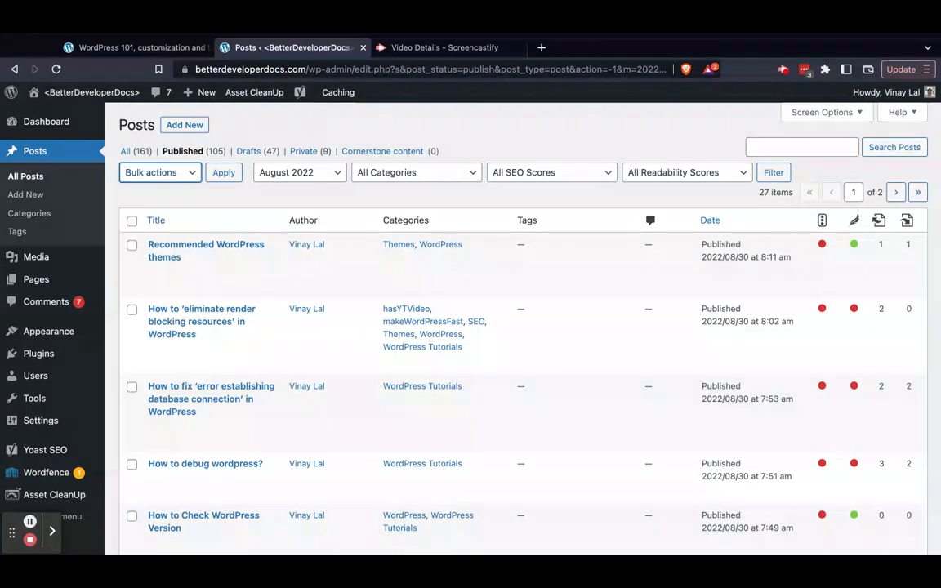
left_click(132, 220)
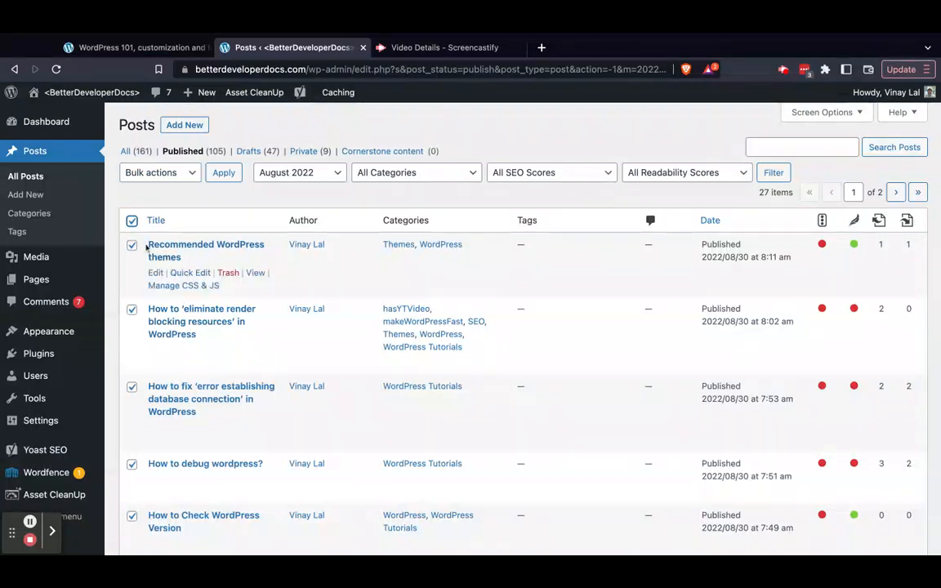
left_click(187, 176)
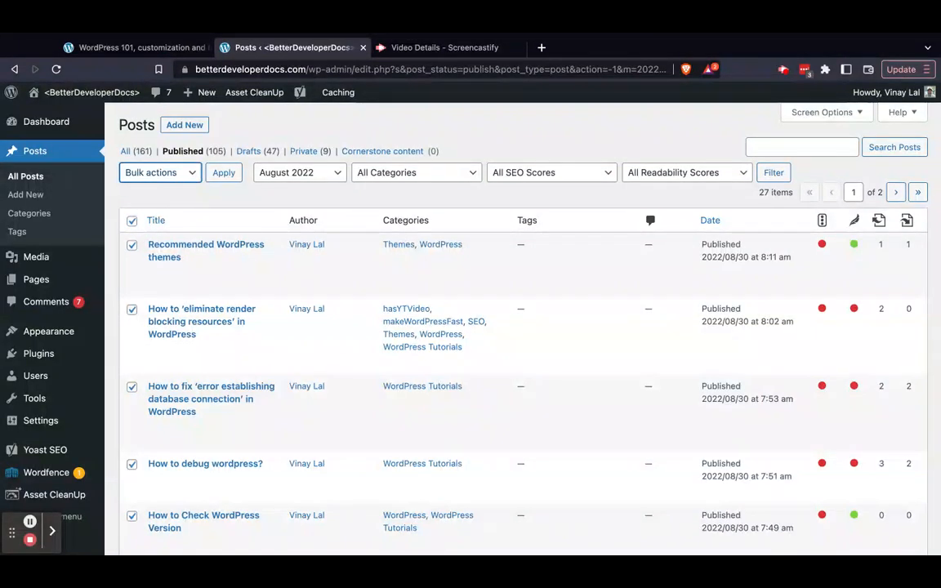
left_click(131, 221)
Select the posts "Recommended WordPress themes" and "How to 'eliminate render blocking resources' in WordPress" and choose the Move to Trash bulk action
left_click(132, 246)
left_click(132, 310)
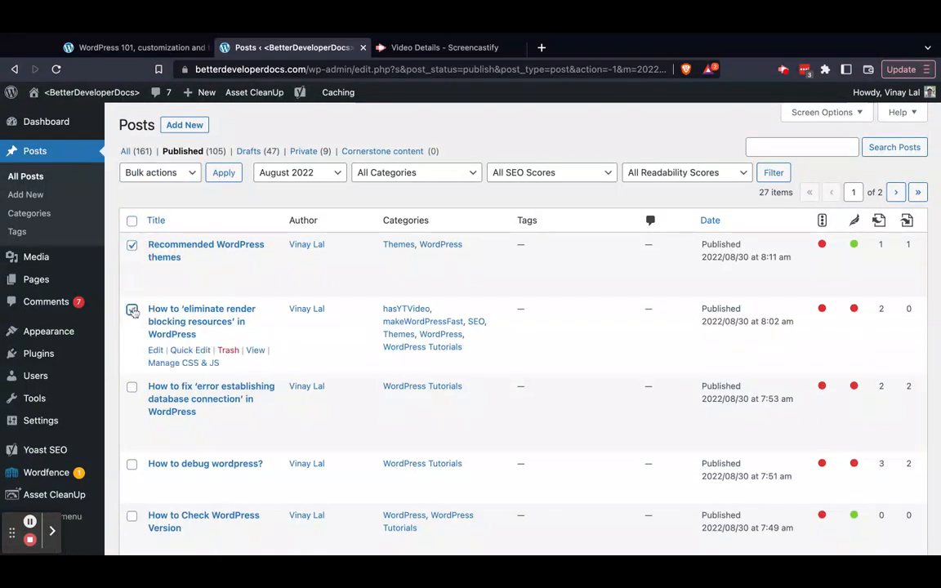
left_click(187, 173)
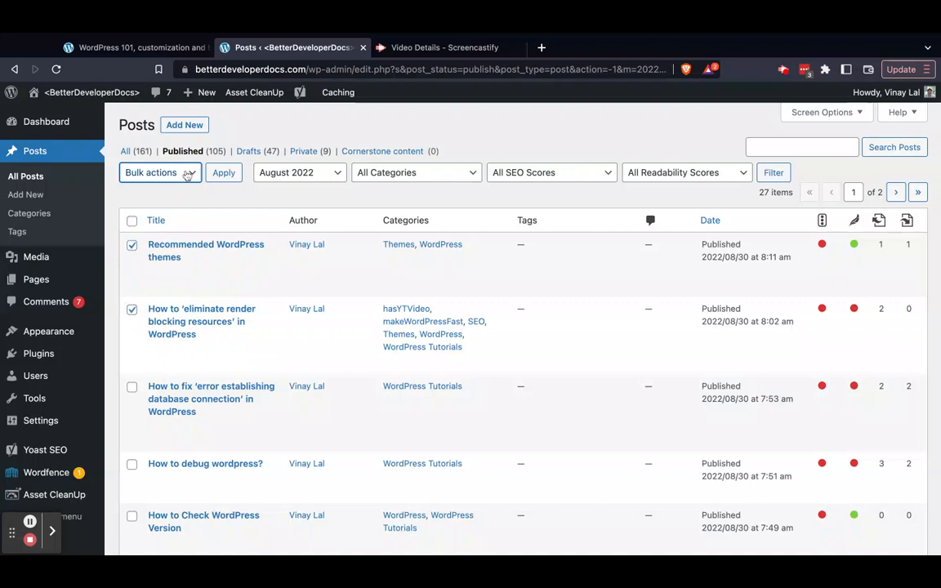
left_click(201, 205)
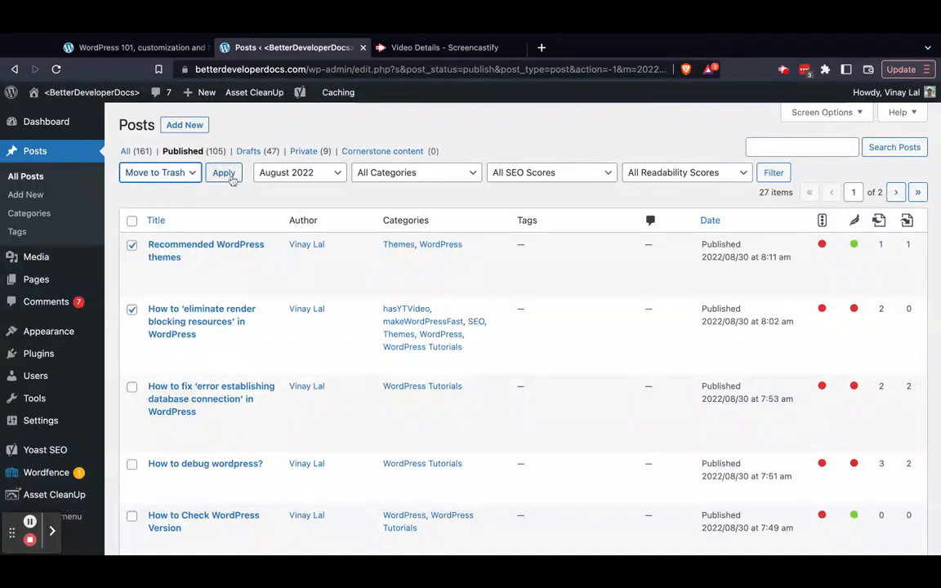
Clear the selection of "Recommended WordPress themes" and "How to 'eliminate render blocking resources' in WordPress"
left_click(132, 244)
left_click(131, 310)
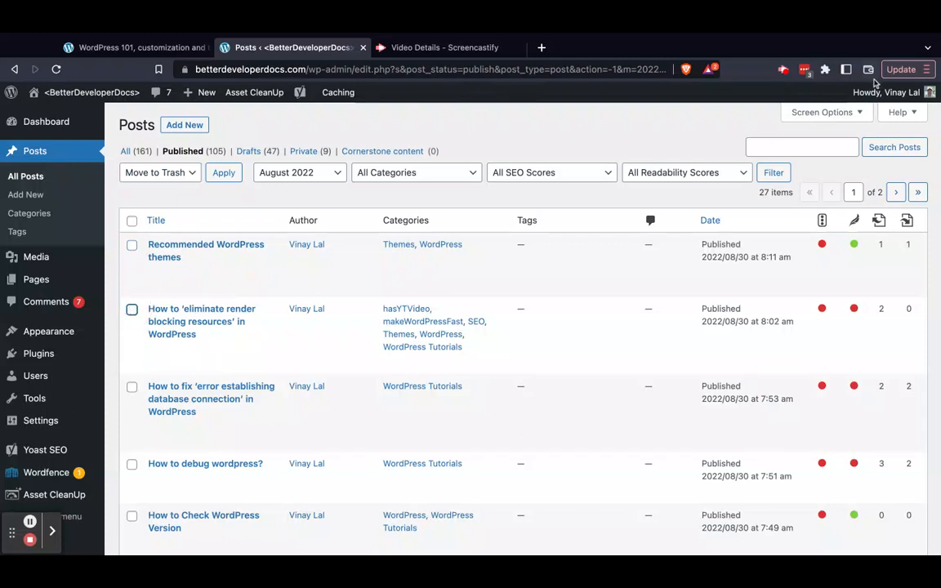
mouse_move(875, 85)
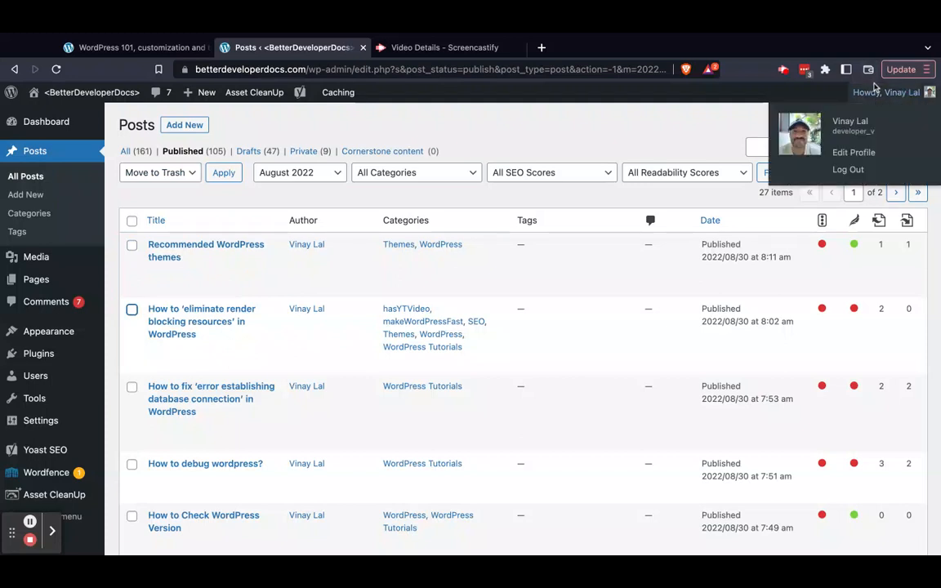
key("super+r")
left_click(767, 149)
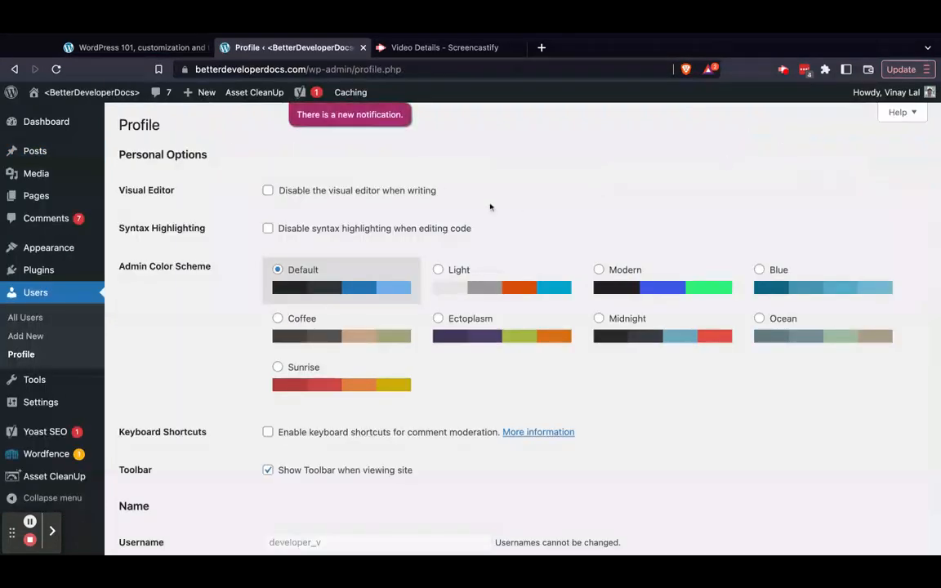
Return to the full Posts list, search it for "woocommerce" and look through the matching posts
left_click(36, 151)
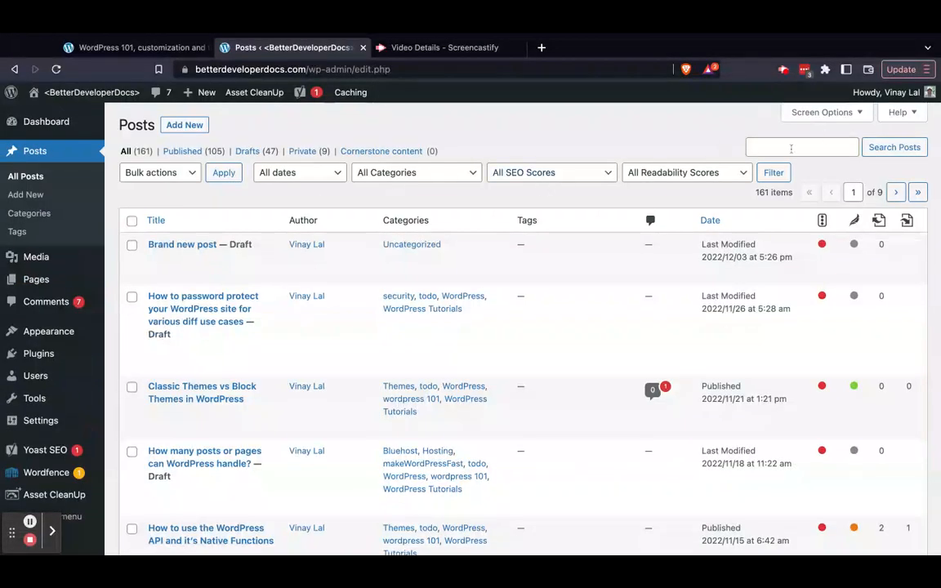
left_click(791, 147)
type("woocommerce")
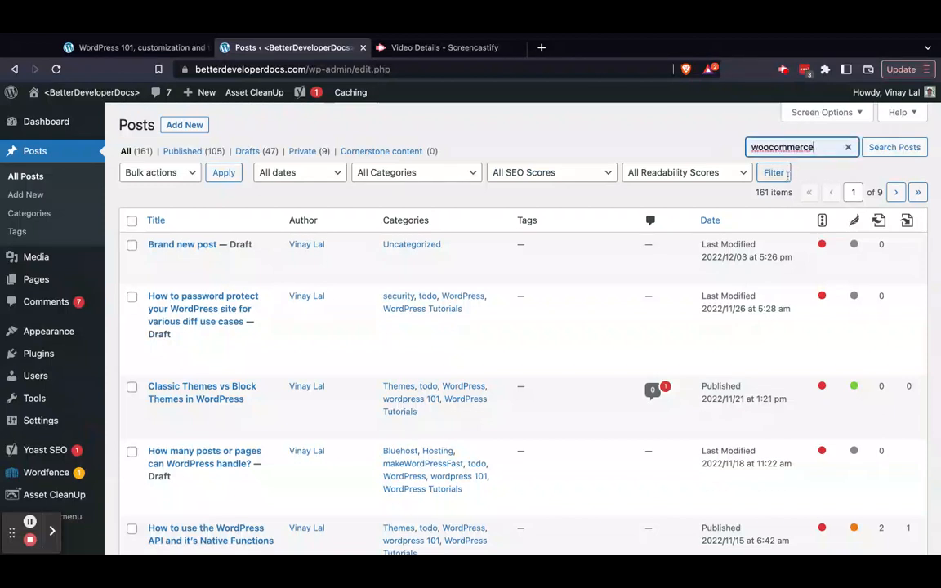
left_click(897, 149)
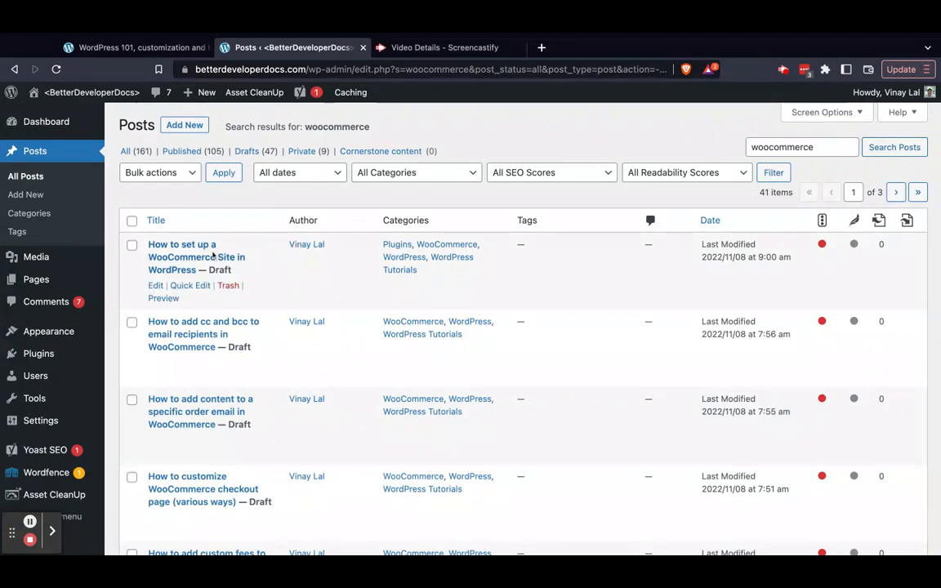
scroll(233, 286, "down", 7)
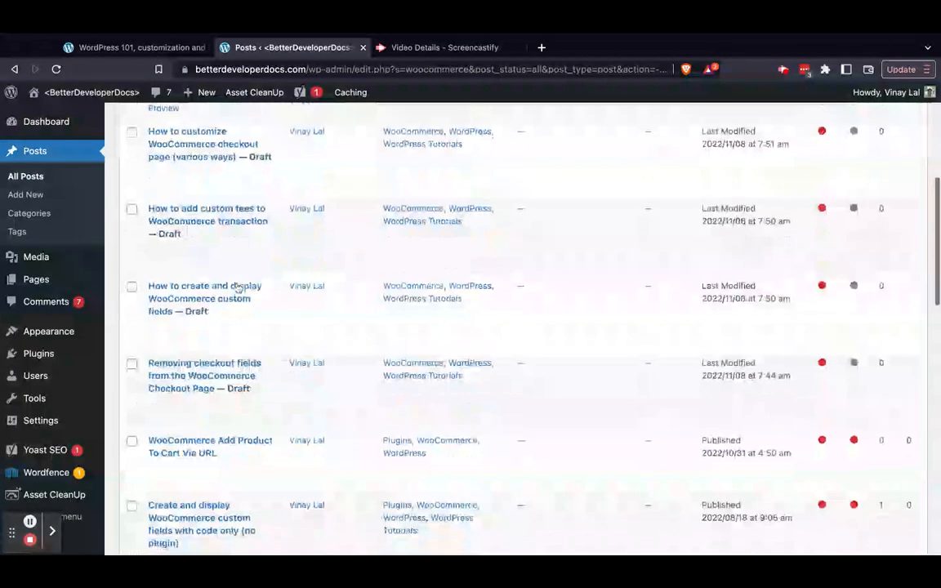
scroll(237, 288, "down", 6)
scroll(237, 288, "up", 6)
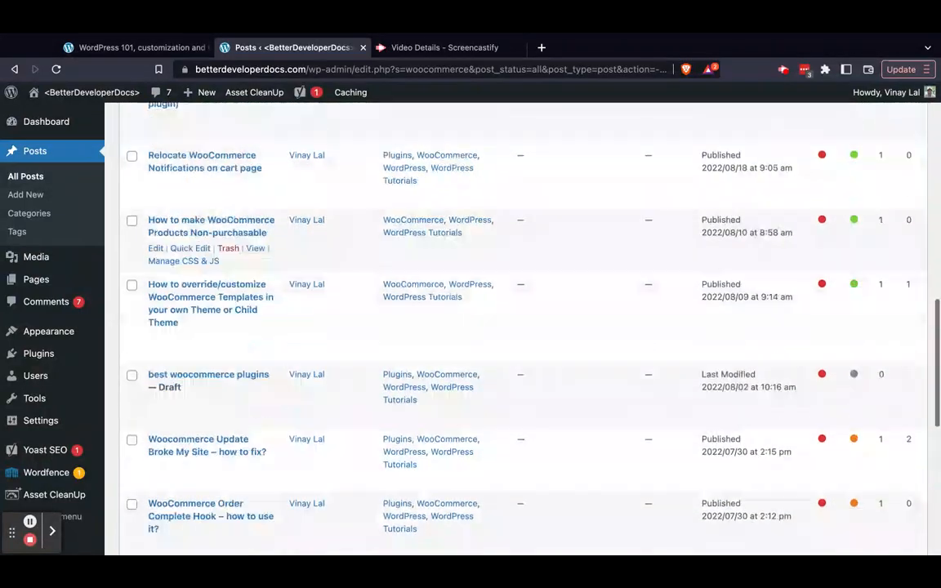
scroll(237, 302, "up", 10)
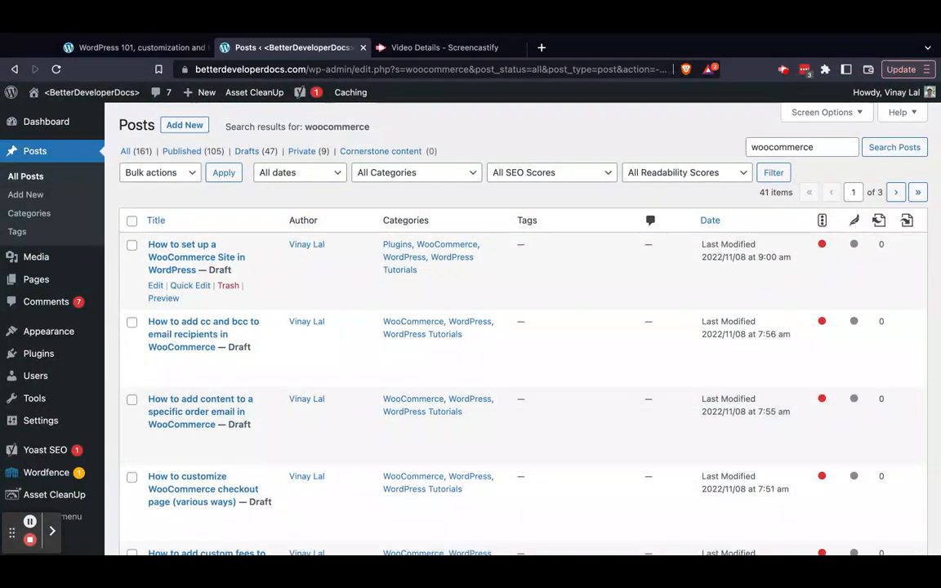
left_click(189, 287)
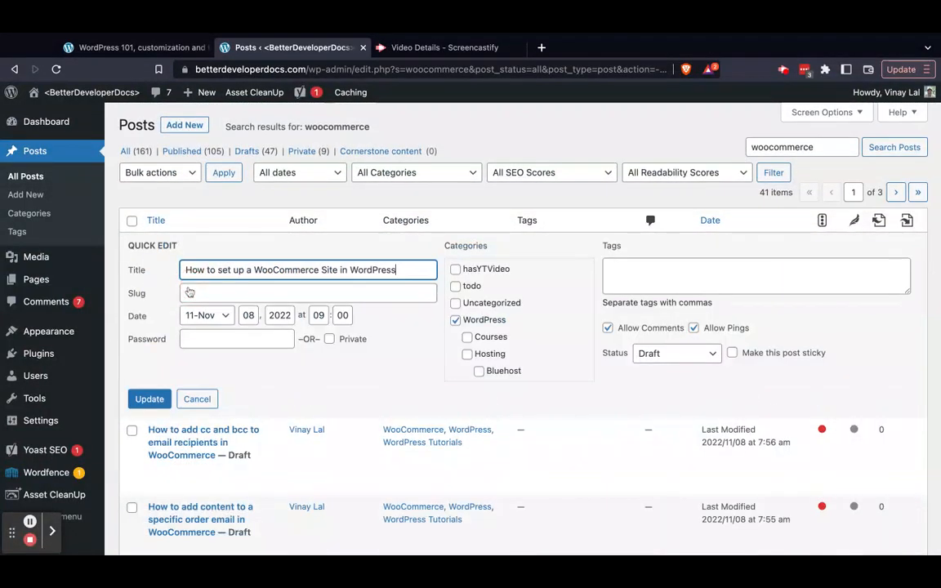
scroll(190, 293, "down", 1)
left_click(149, 344)
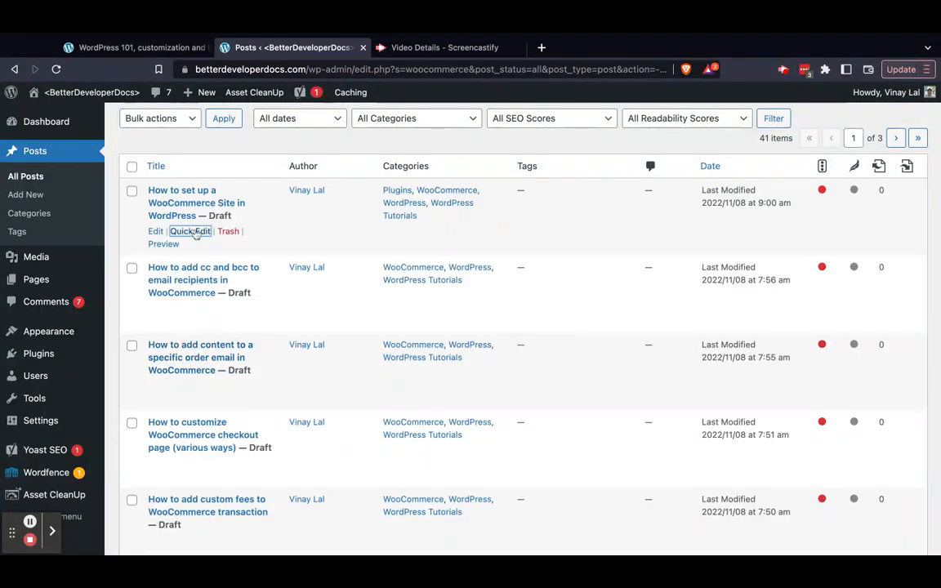
Open Quick Edit for "How to set up a WooCommerce Site in WordPress" and examine its title, slug, password and category settings
left_click(192, 232)
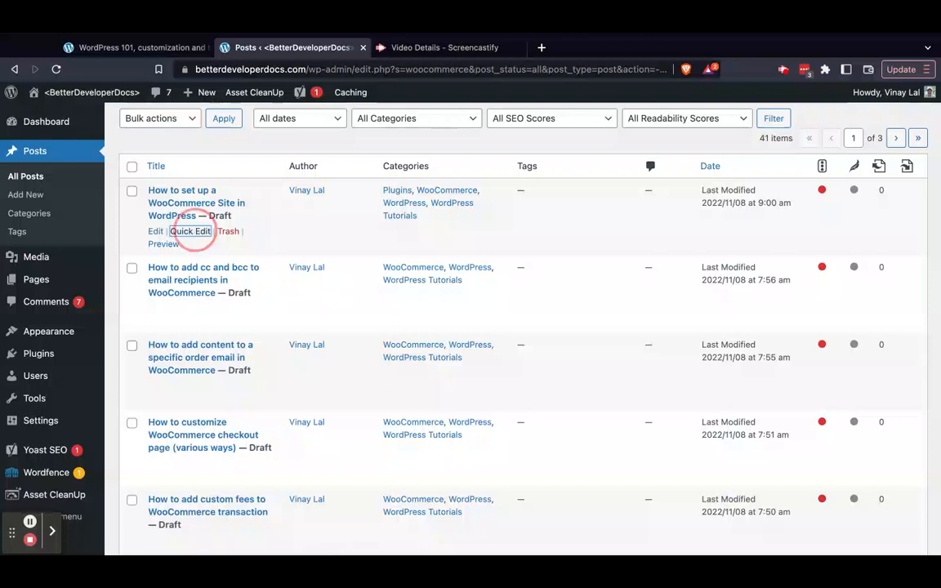
triple_click(247, 216)
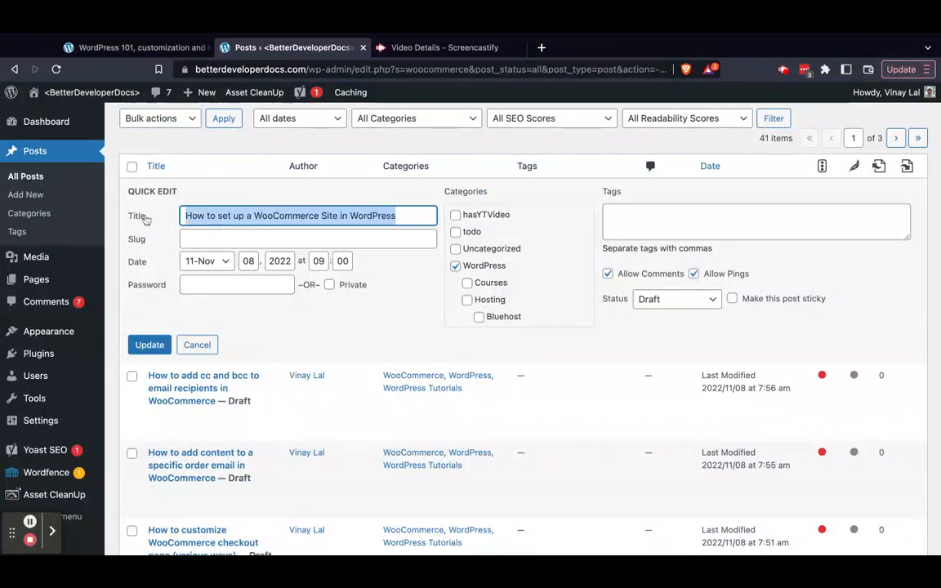
left_click(232, 238)
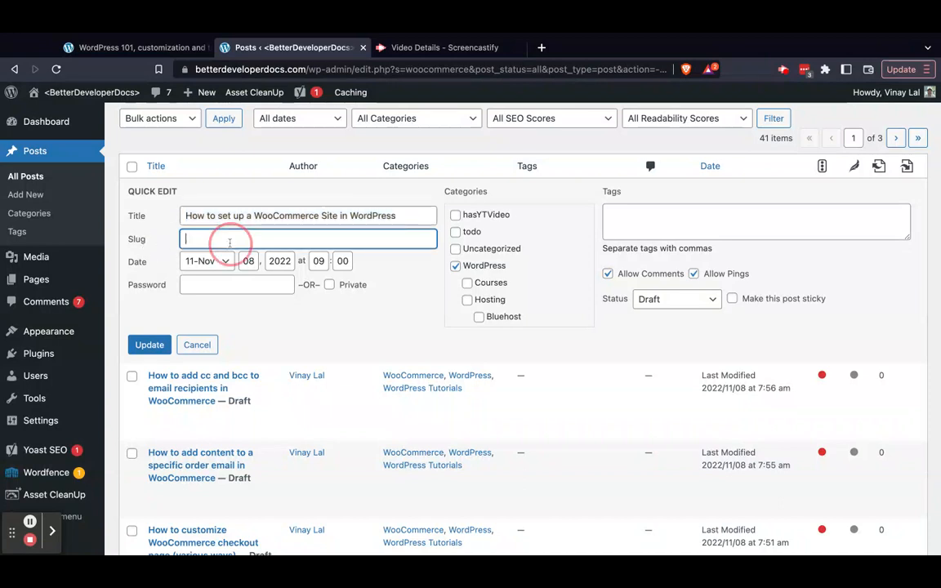
left_click_drag(310, 69, 597, 69)
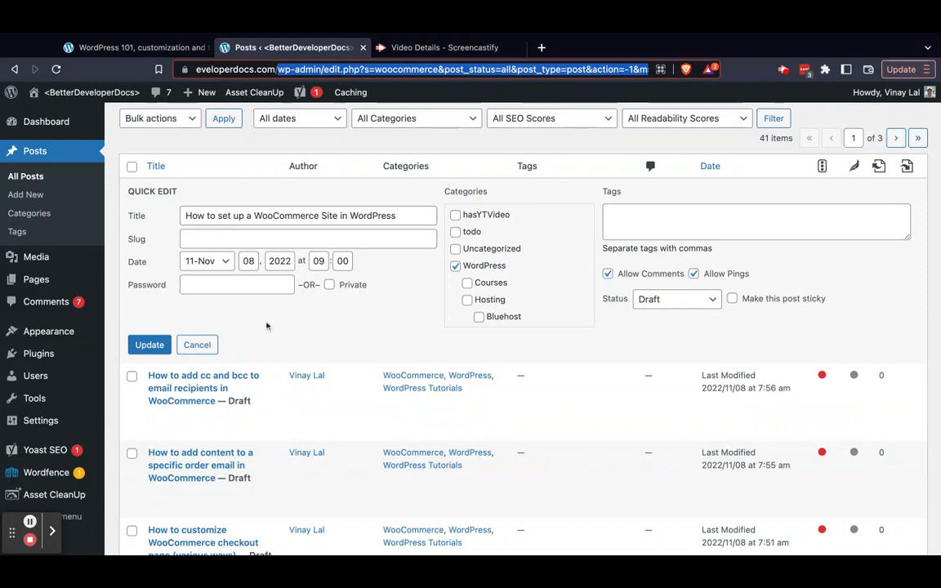
left_click(278, 239)
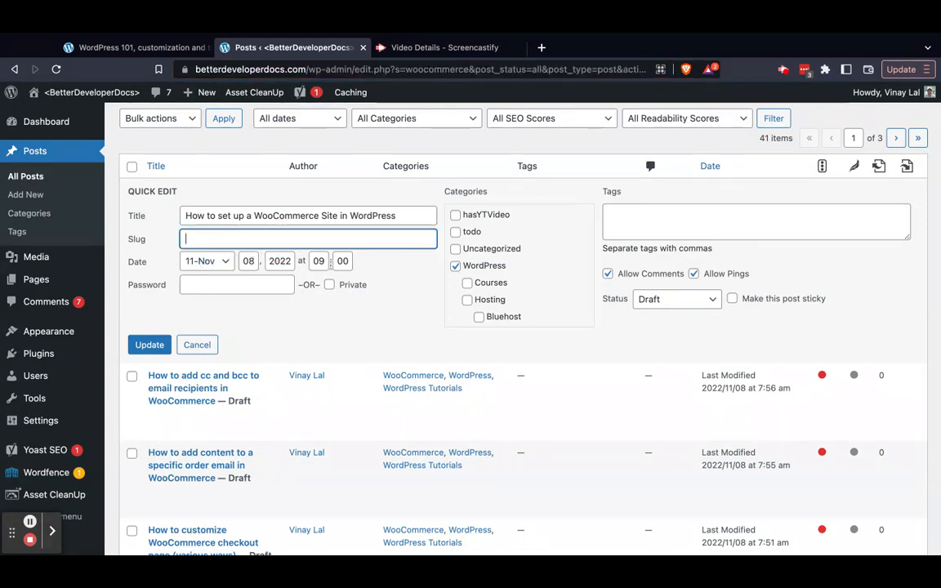
left_click(251, 285)
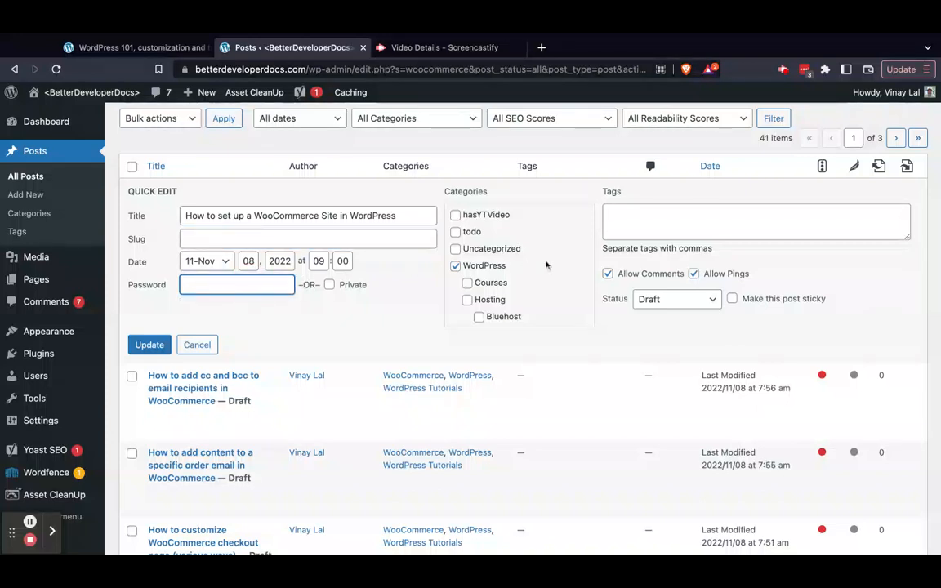
scroll(549, 263, "down", 2)
scroll(546, 264, "down", 3)
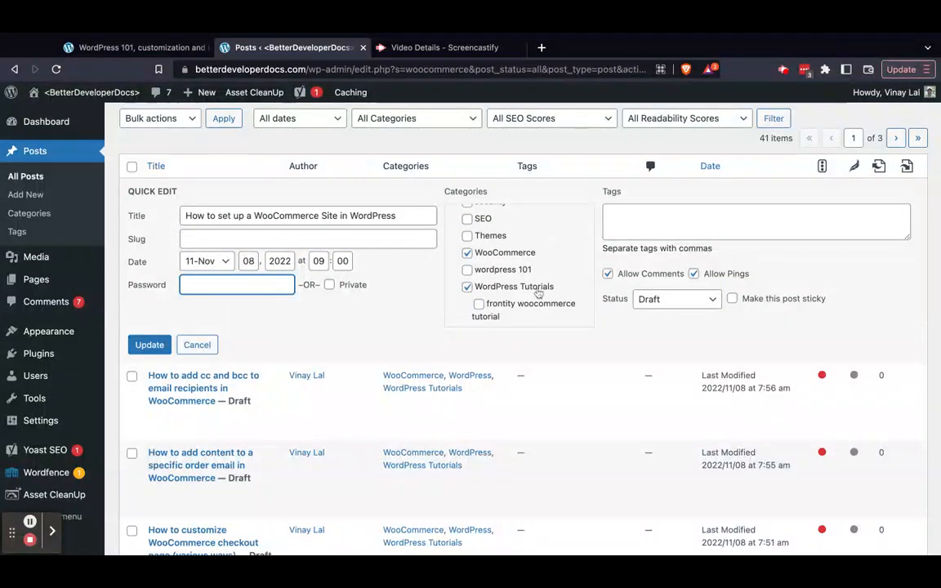
scroll(504, 264, "up", 8)
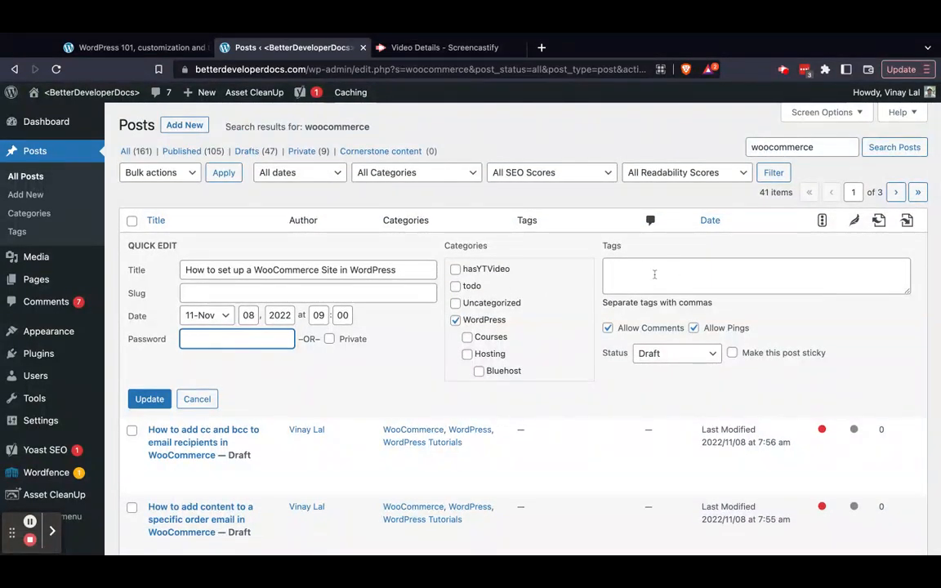
Disable Allow Pings for the post in Quick Edit, check its status choices while keeping Draft, and update it
left_click(712, 335)
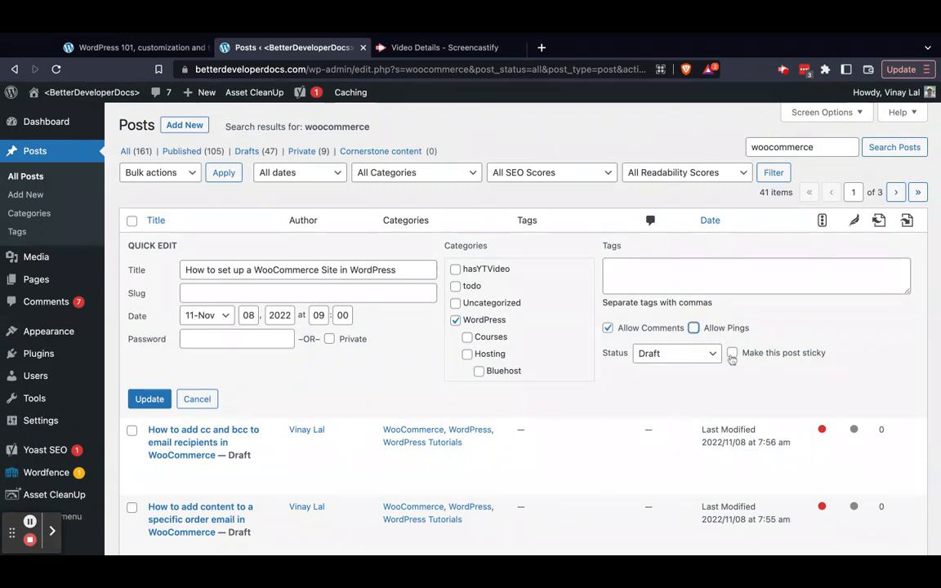
left_click(692, 354)
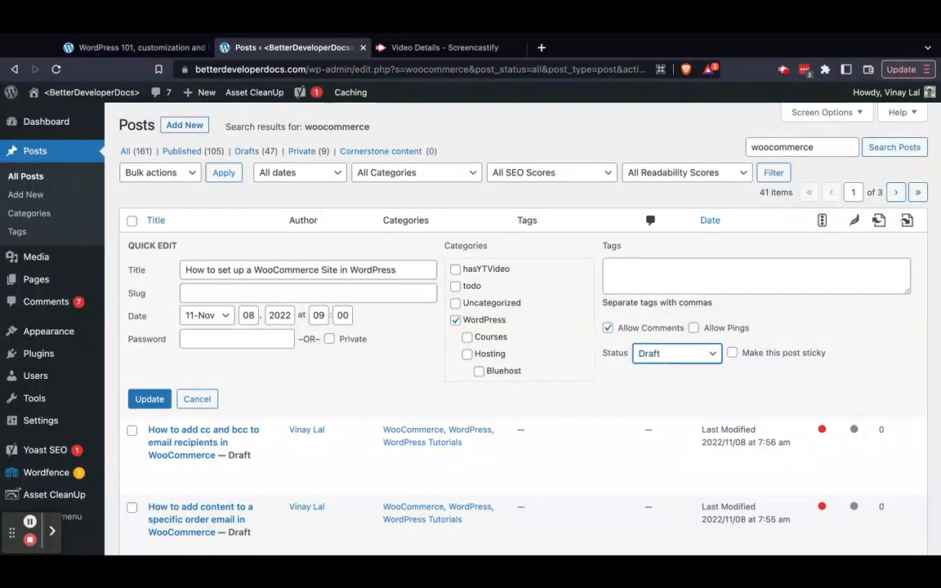
left_click(150, 399)
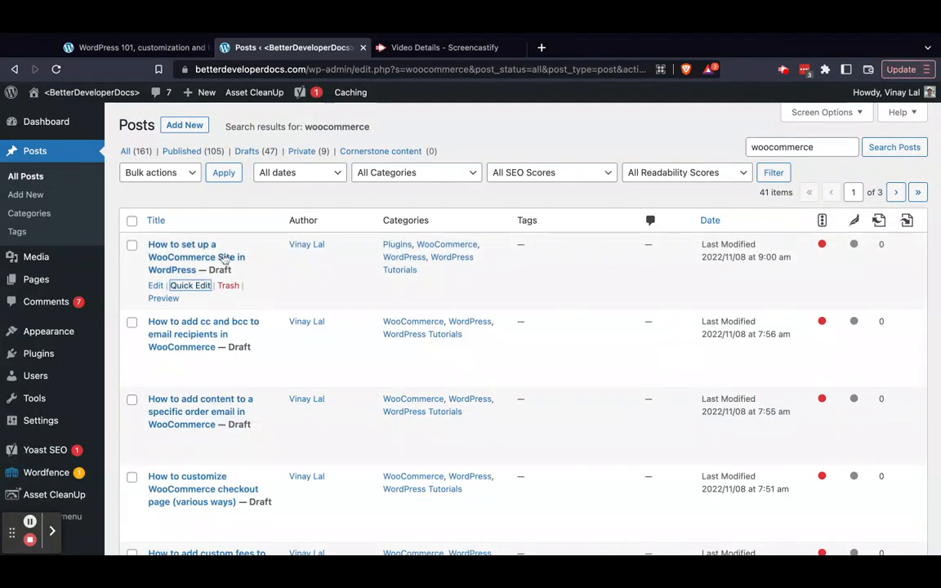
Filter the Posts list to published posts and open "How to download and Install WordPress" for editing
scroll(222, 327, "down", 3)
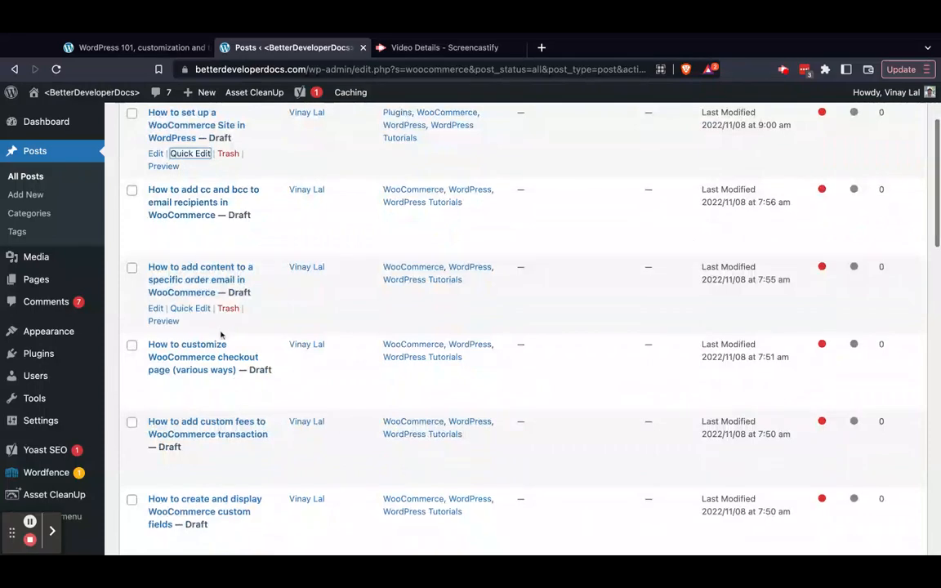
scroll(221, 335, "down", 2)
scroll(221, 335, "up", 5)
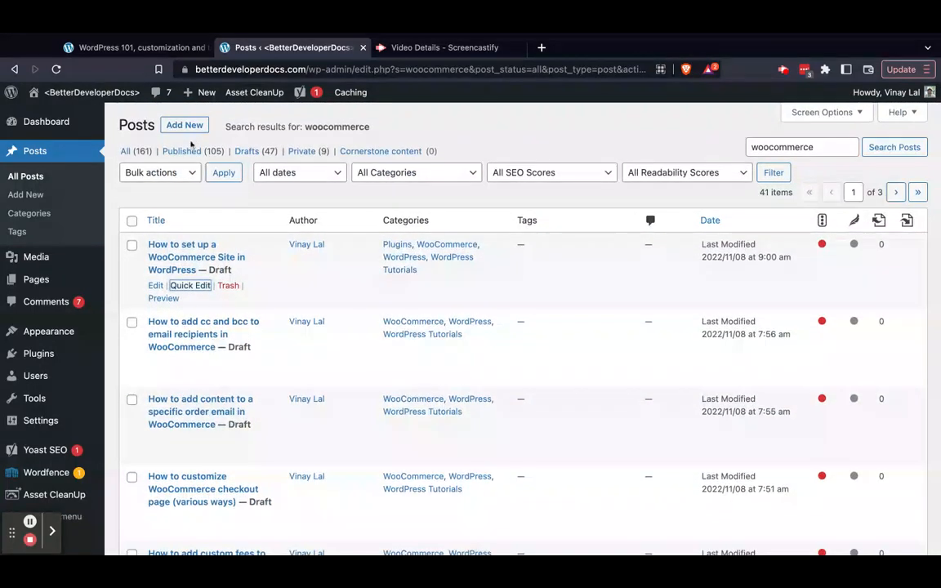
left_click(187, 152)
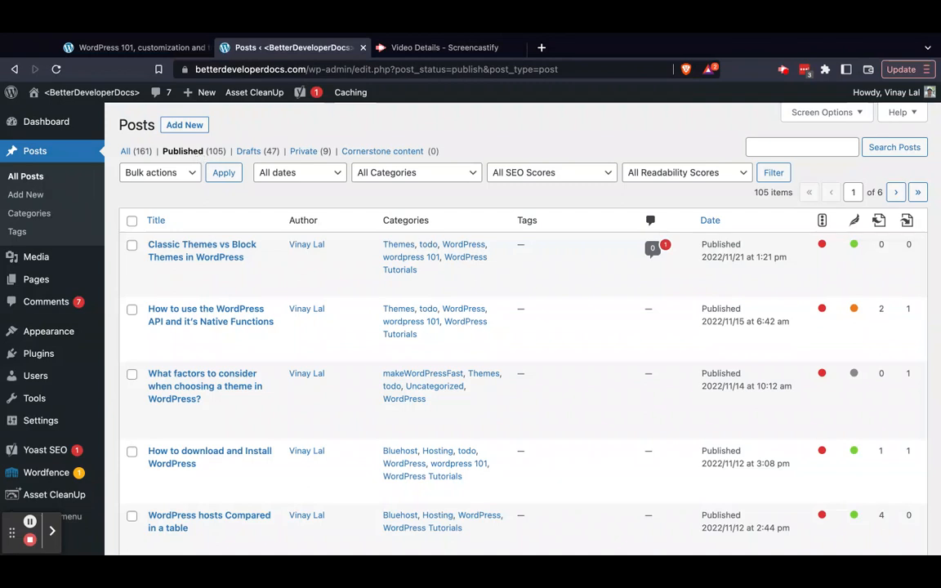
mouse_move(245, 255)
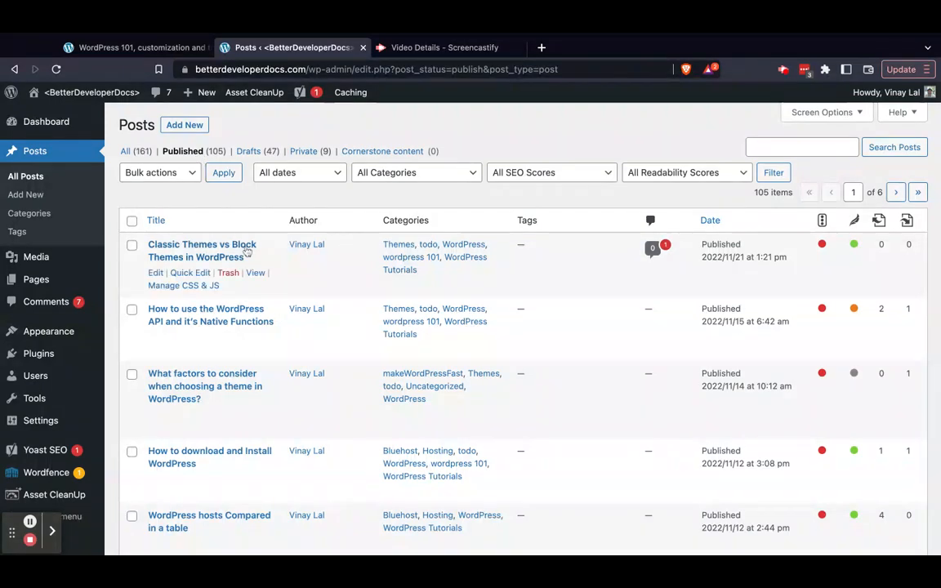
mouse_move(222, 311)
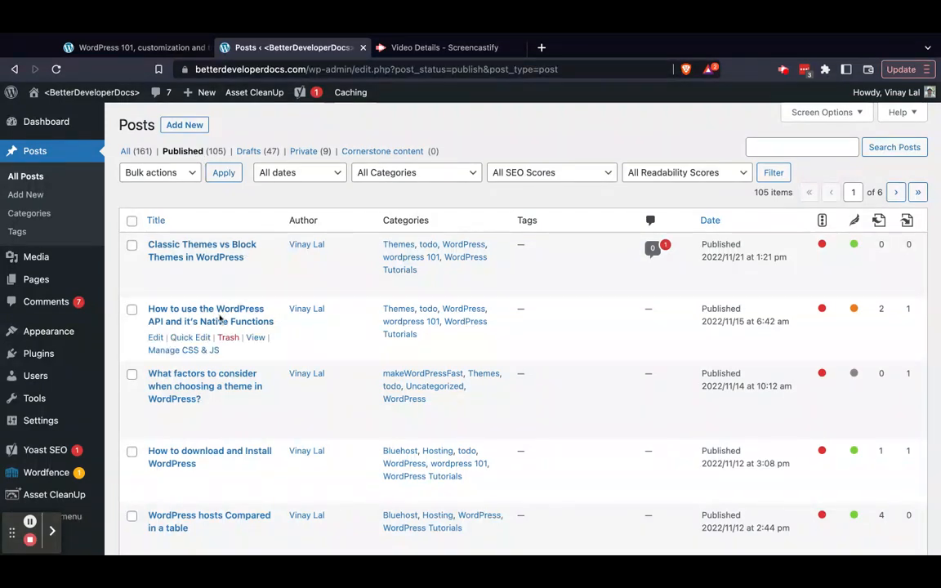
scroll(222, 326, "down", 2)
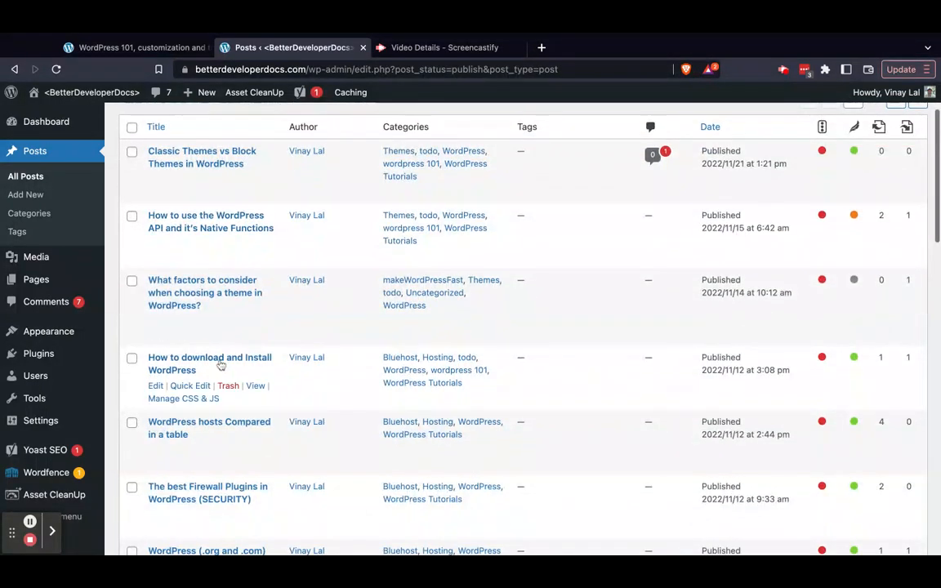
left_click(220, 364)
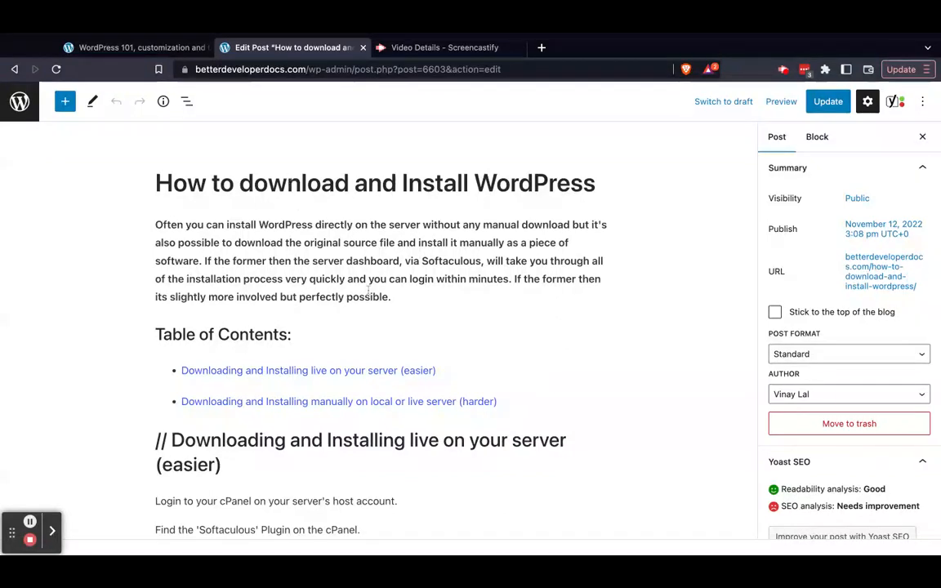
Examine the post's title, intro paragraph, "Table of Contents" heading, first linked list item and Bluehost screenshot as separate blocks
left_click(367, 176)
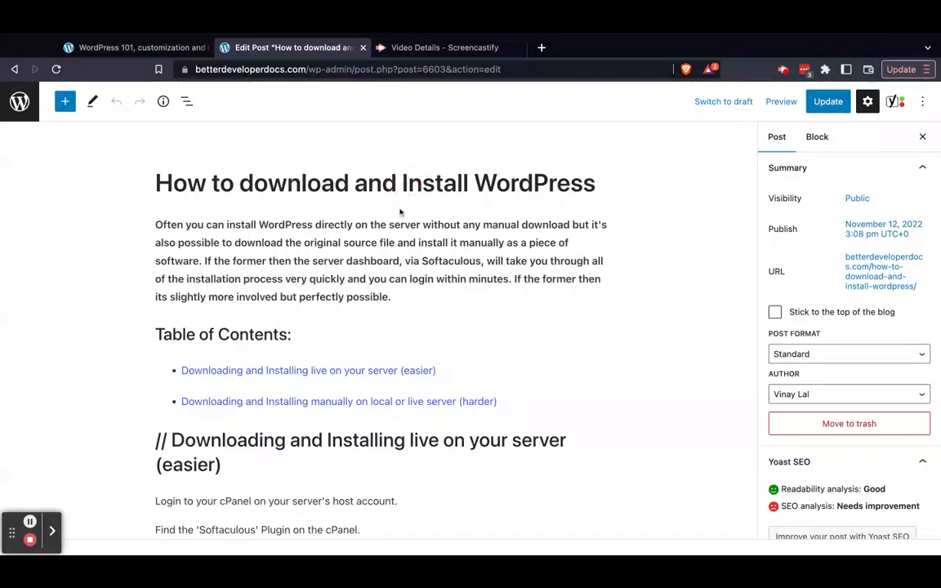
triple_click(360, 237)
scroll(398, 257, "down", 2)
left_click(301, 245)
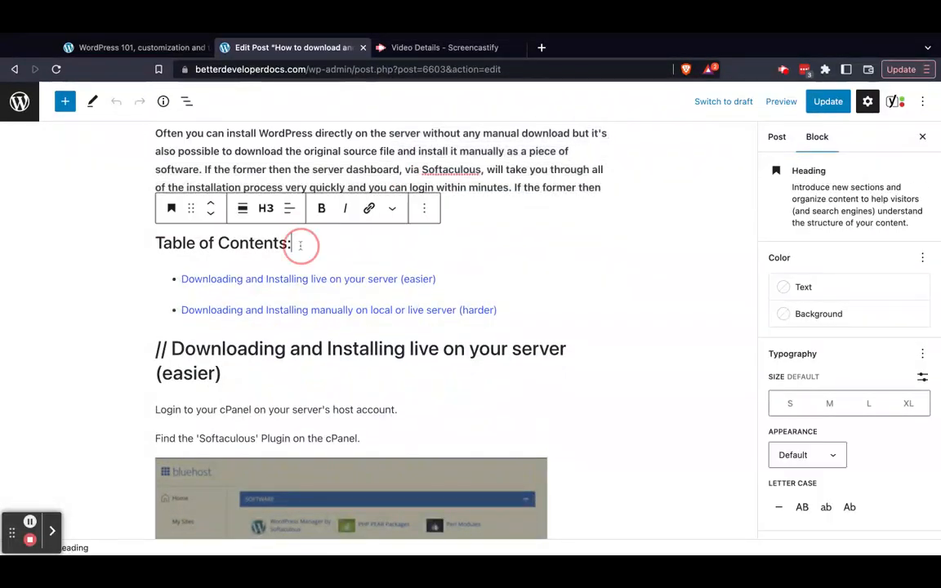
scroll(301, 247, "down", 3)
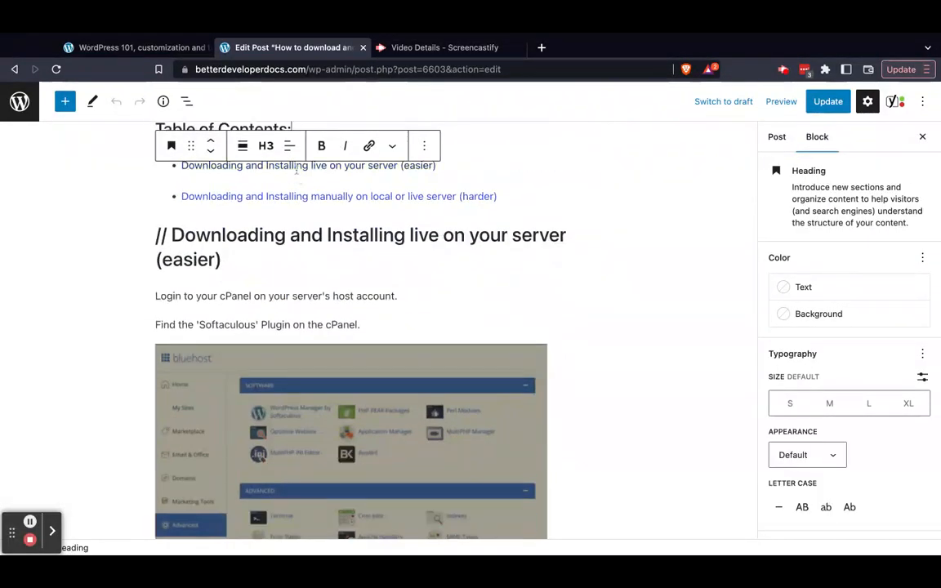
scroll(262, 114, "up", 2)
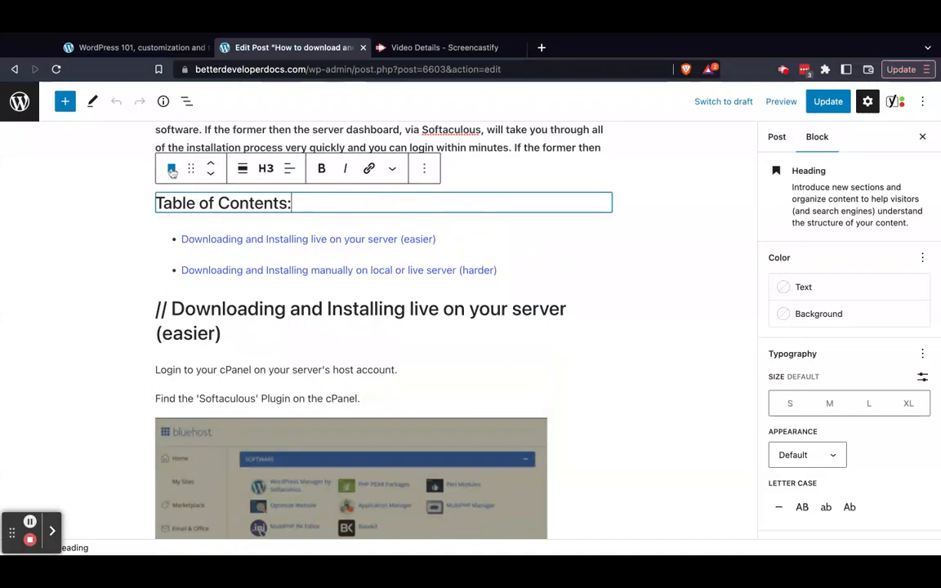
left_click(209, 239)
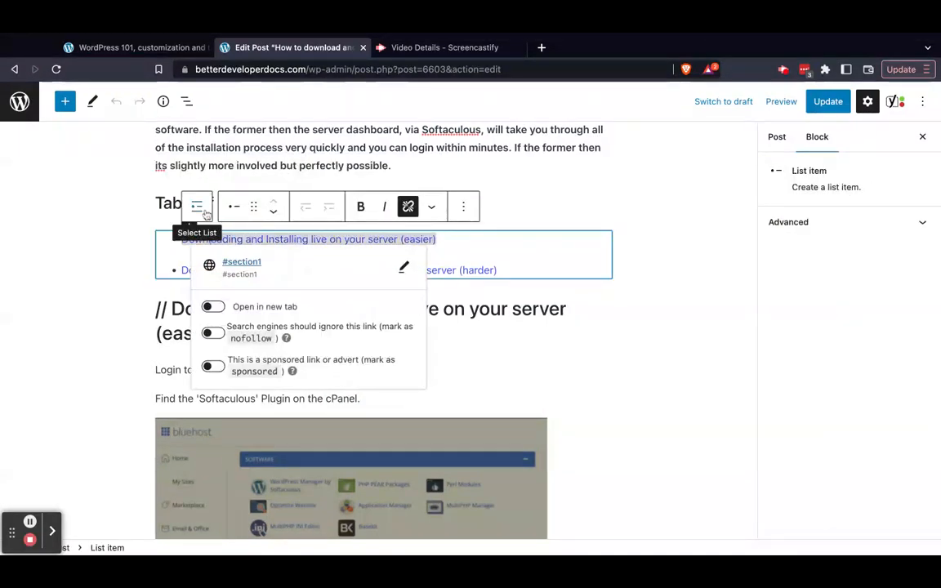
left_click(92, 379)
scroll(92, 378, "down", 5)
left_click(283, 313)
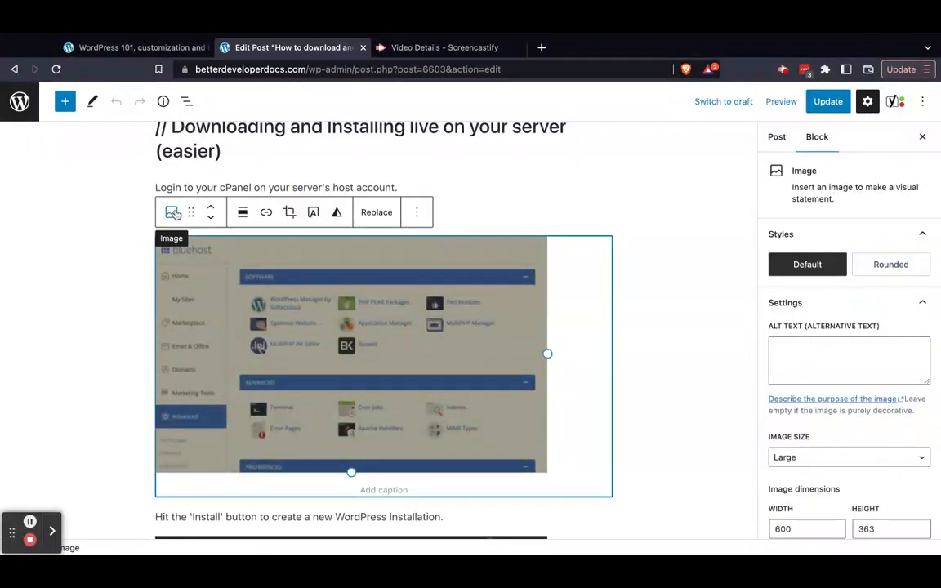
Read through the rest of the post's screenshots, paragraphs and quoted manual installation instructions down to its last line
left_click(126, 337)
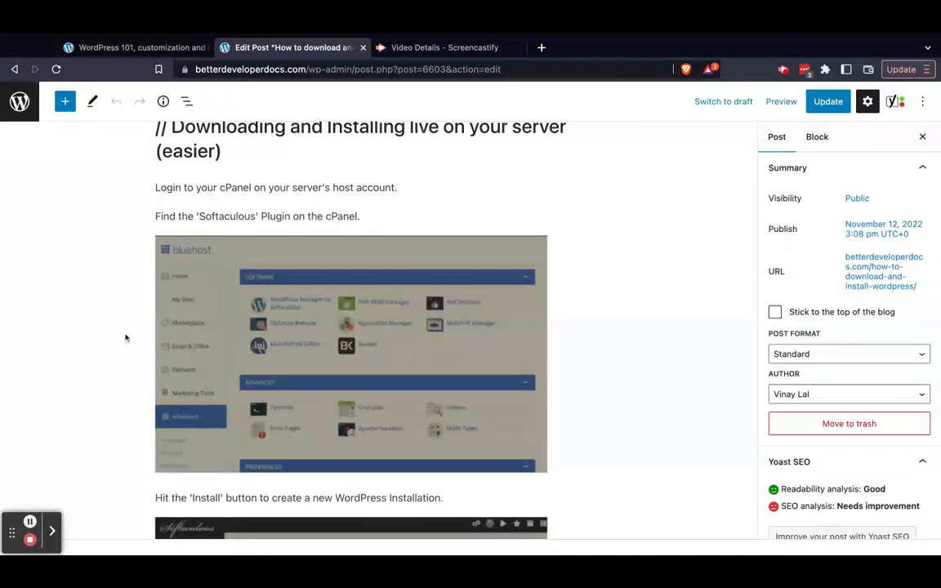
scroll(126, 337, "down", 5)
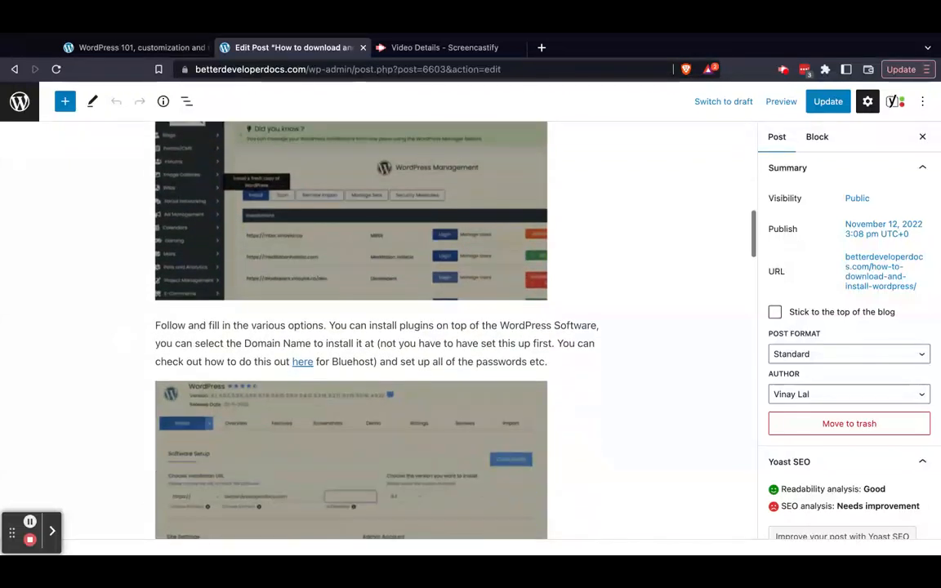
scroll(351, 326, "down", 4)
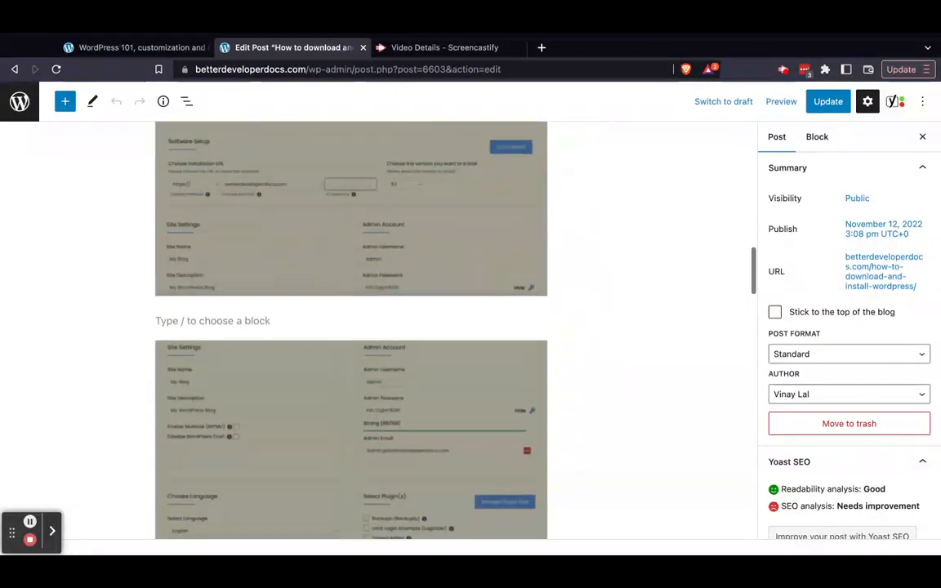
scroll(352, 326, "down", 3)
scroll(351, 327, "up", 1)
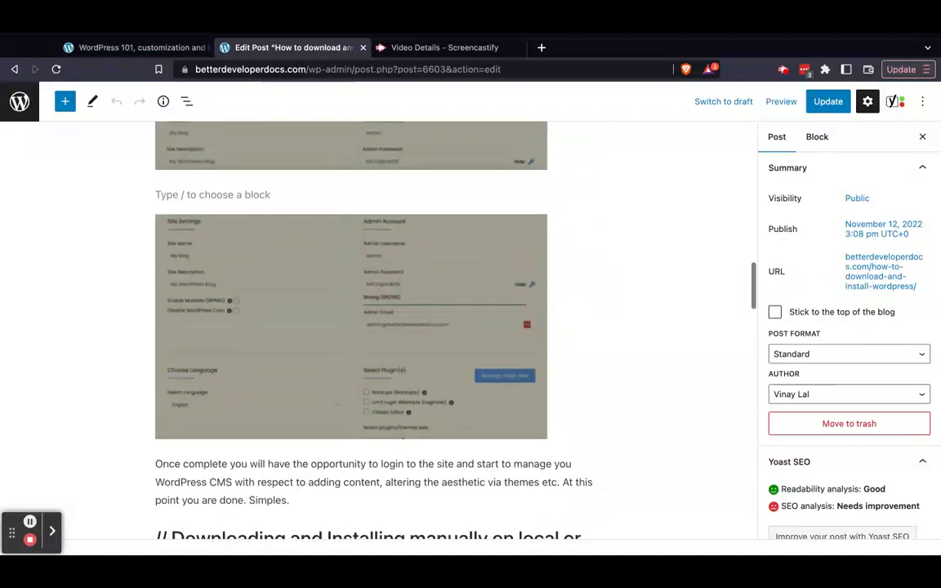
scroll(376, 327, "down", 5)
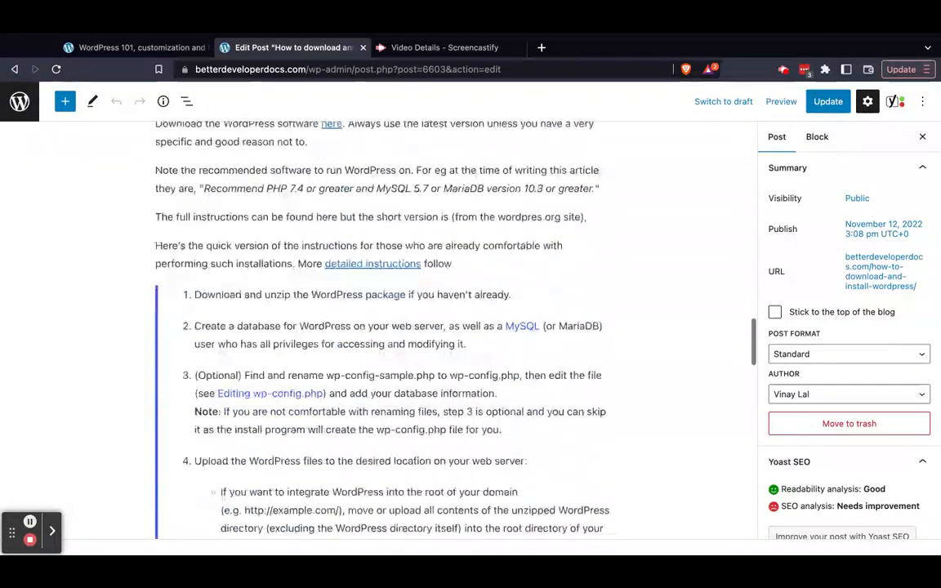
scroll(376, 327, "down", 3)
scroll(376, 327, "up", 2)
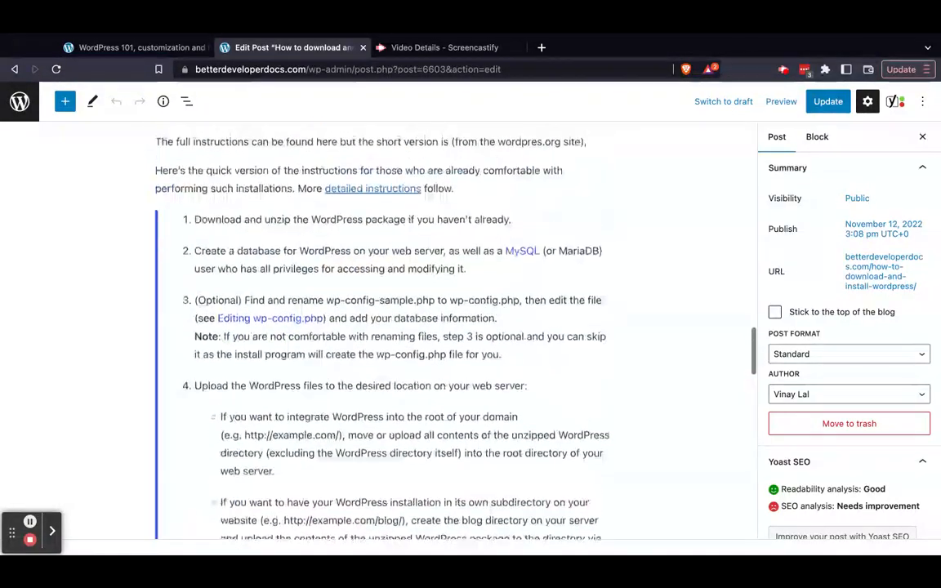
scroll(209, 220, "down", 5)
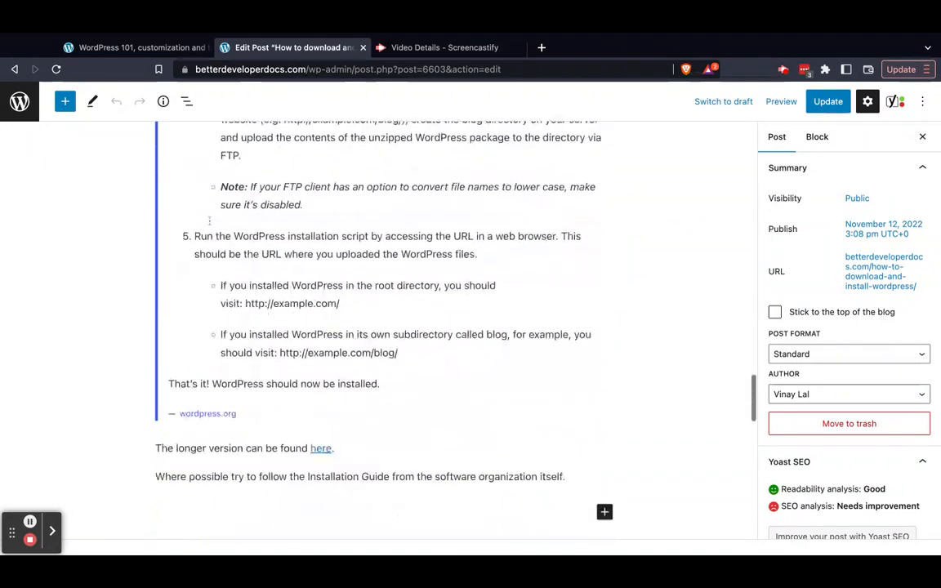
scroll(210, 221, "down", 2)
scroll(209, 212, "up", 2)
scroll(210, 212, "down", 1)
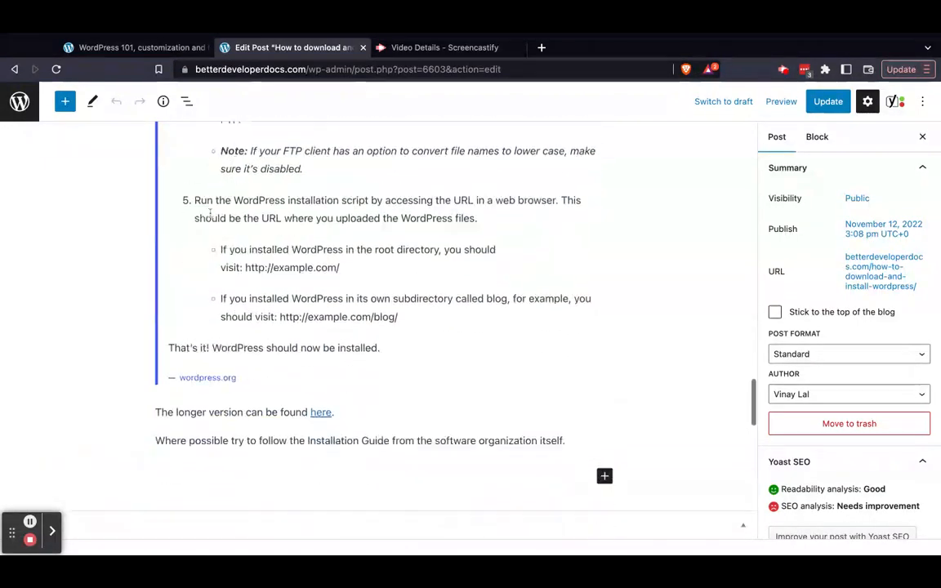
Add a paragraph block reading "then start typing content" at the end of the post and update the post
left_click(603, 439)
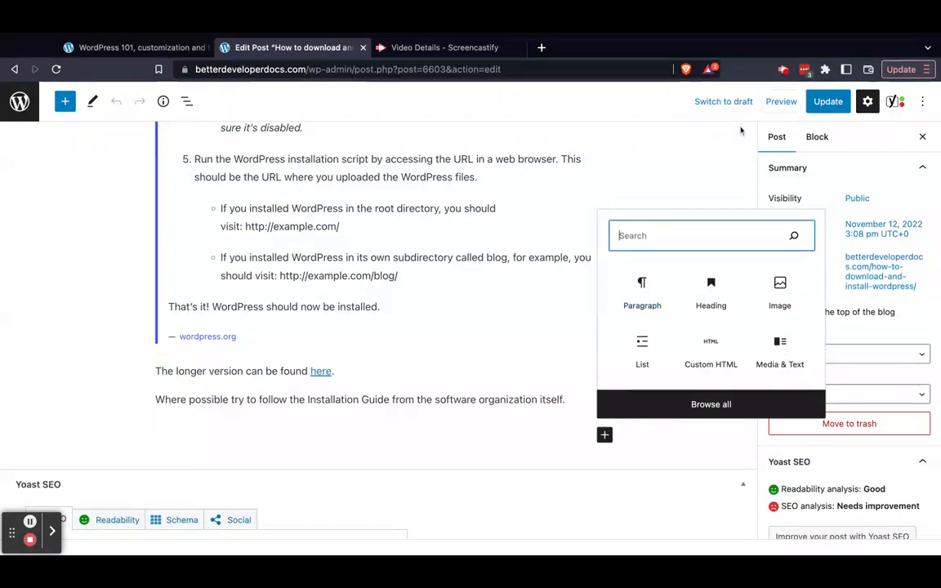
left_click(636, 309)
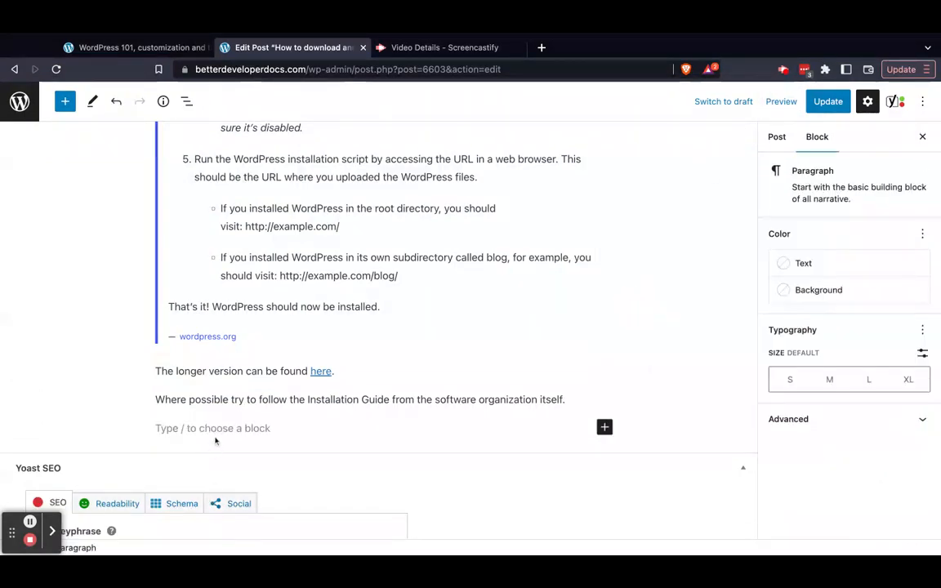
type("then")
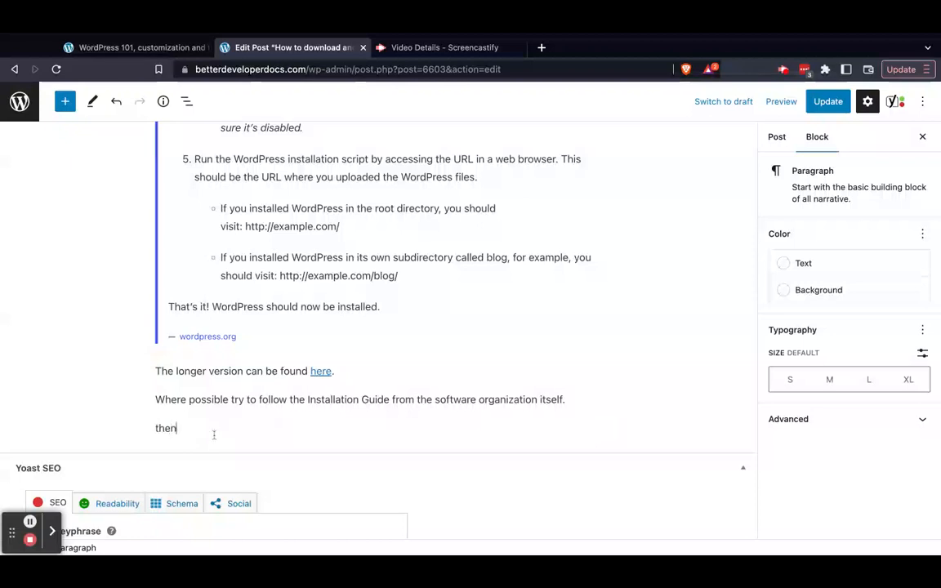
type(" start typing co")
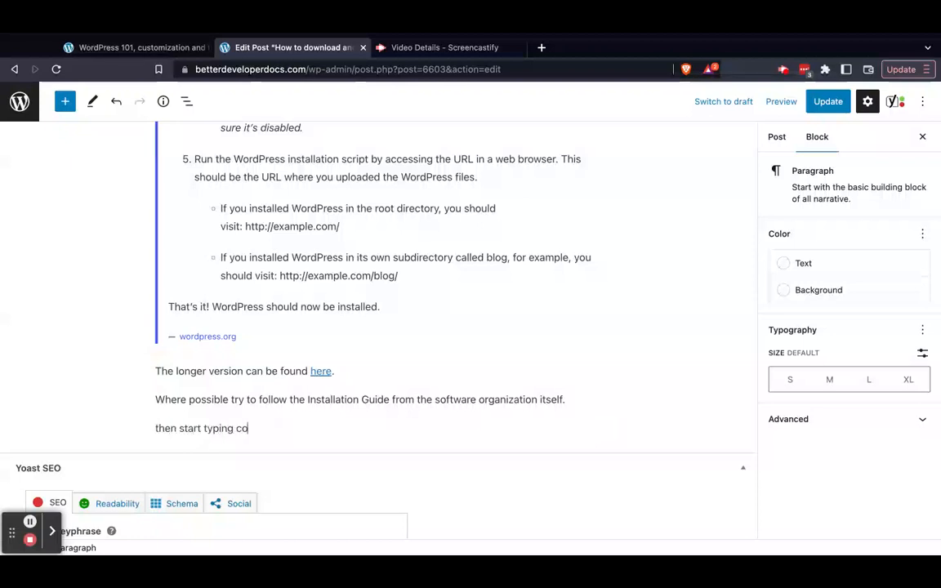
type("ntent")
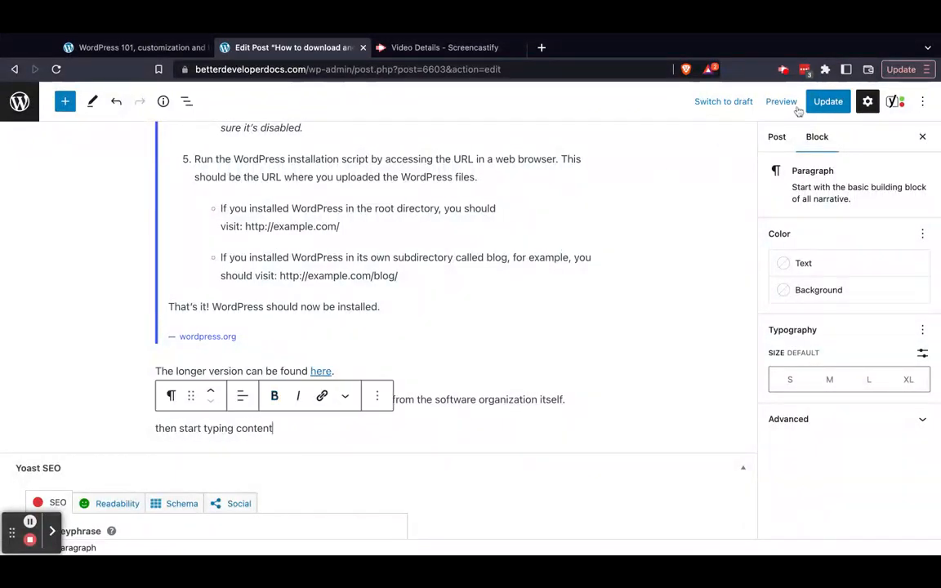
left_click(830, 101)
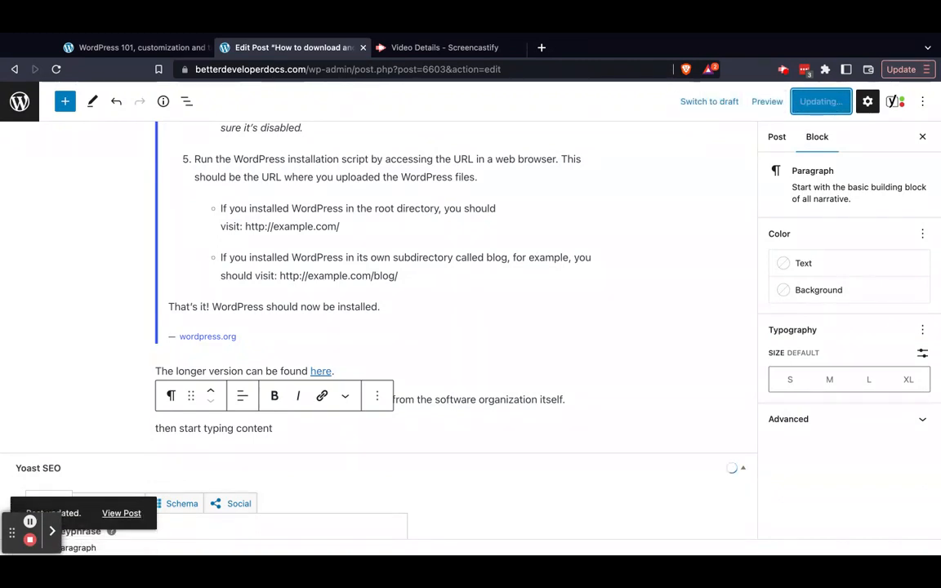
View the updated post on the live site and check the added line at the end of the article
left_click(123, 516)
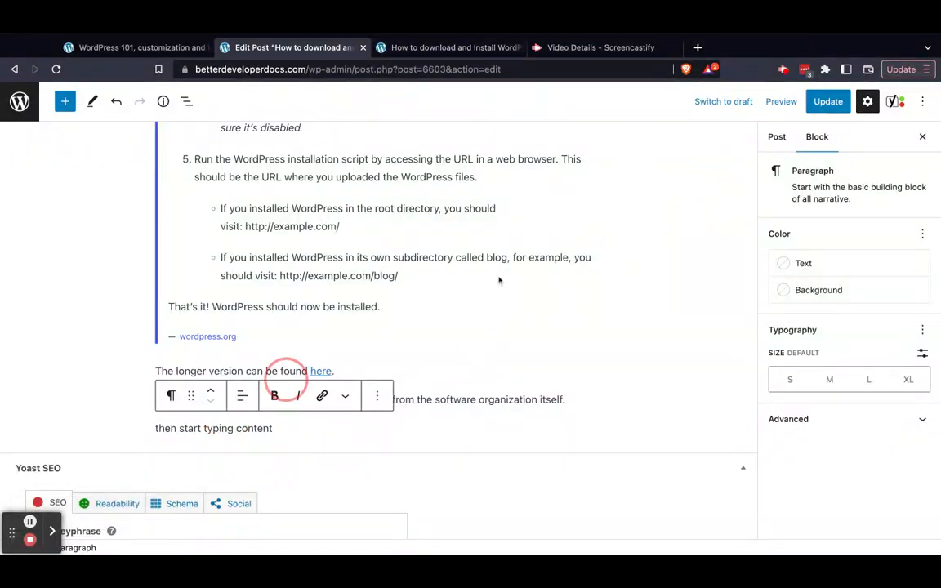
left_click(441, 48)
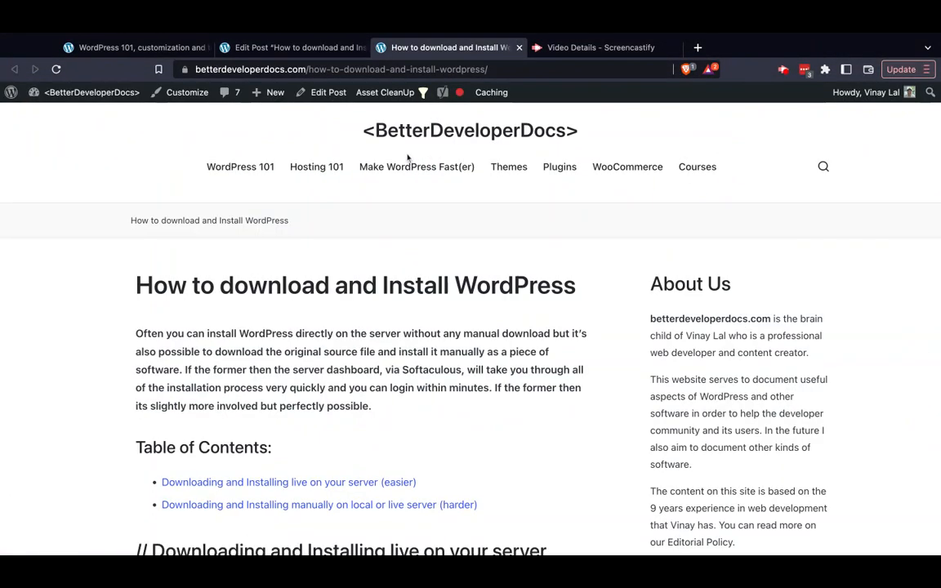
scroll(380, 342, "down", 2)
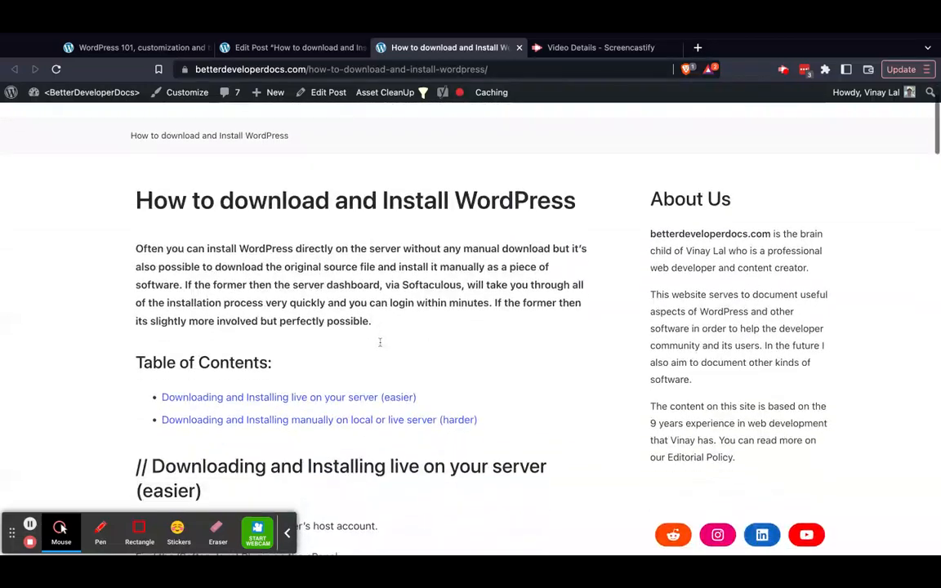
scroll(380, 342, "down", 20)
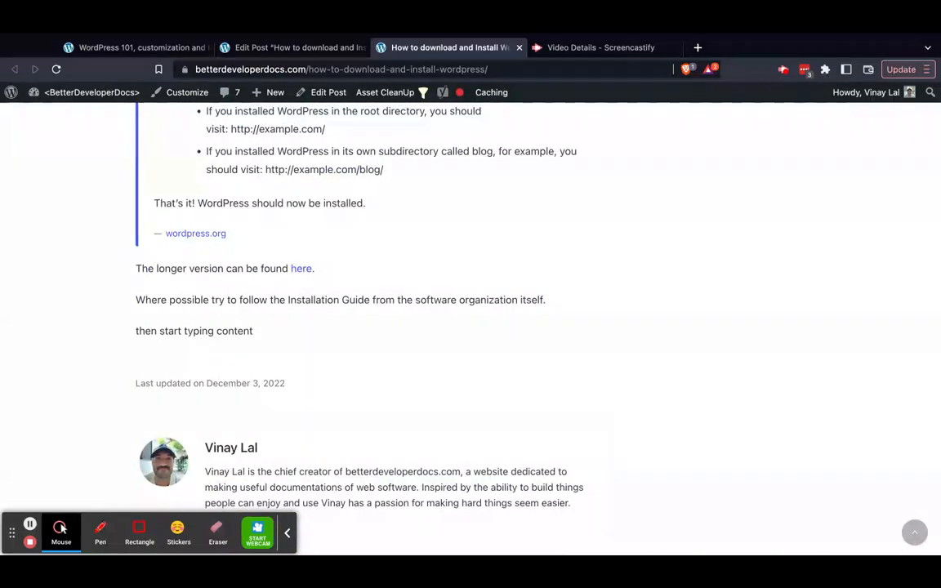
triple_click(185, 330)
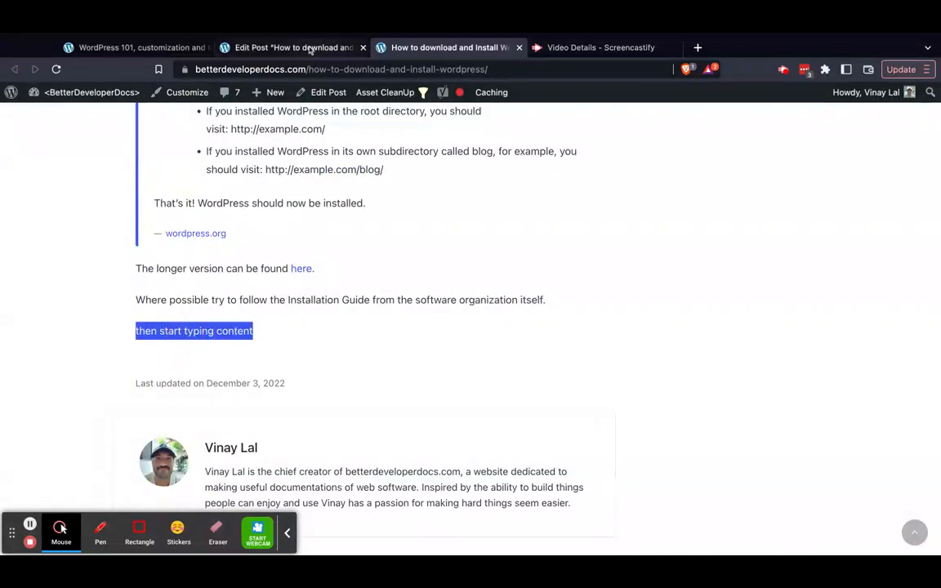
Delete the "then start typing content" paragraph in the editor, update the post and close the live post
left_click(311, 48)
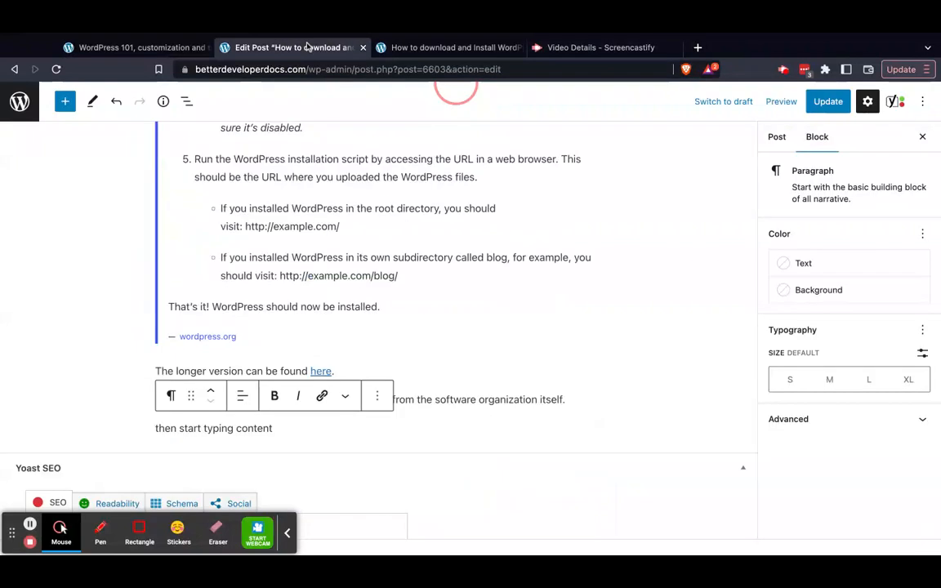
triple_click(237, 429)
key("BackSpace")
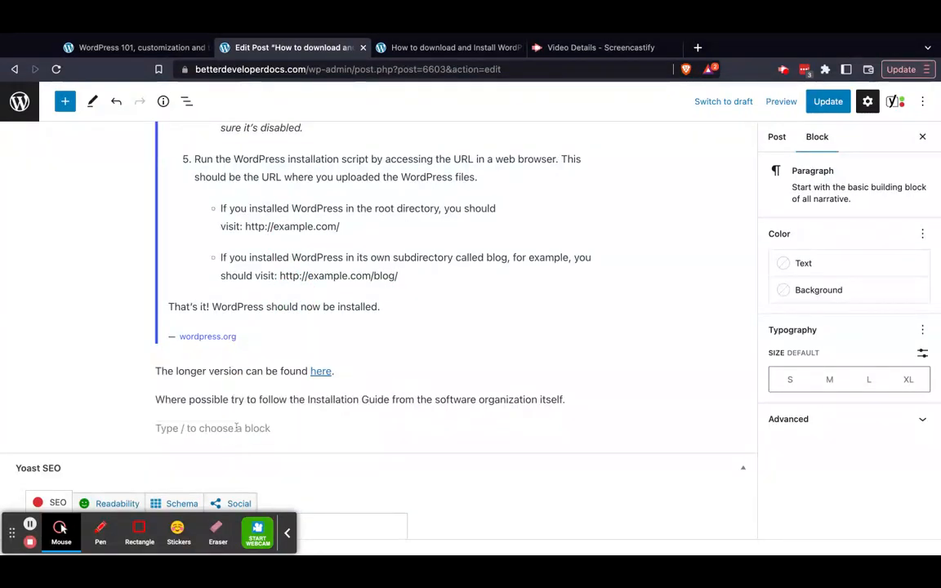
key("BackSpace")
left_click(832, 104)
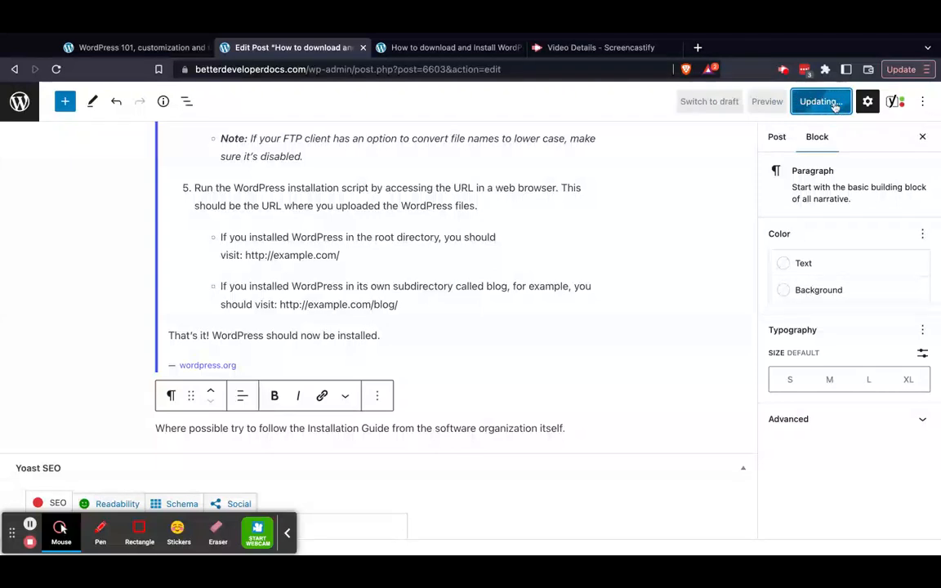
left_click(519, 48)
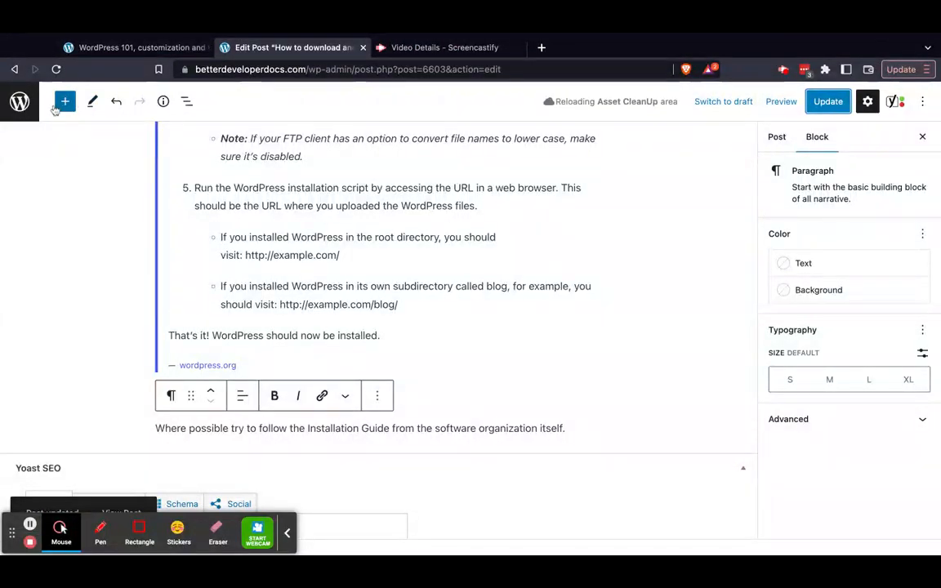
Leave the post editor for the Pages list, examine the About page's Quick Edit settings and cancel them
left_click(19, 102)
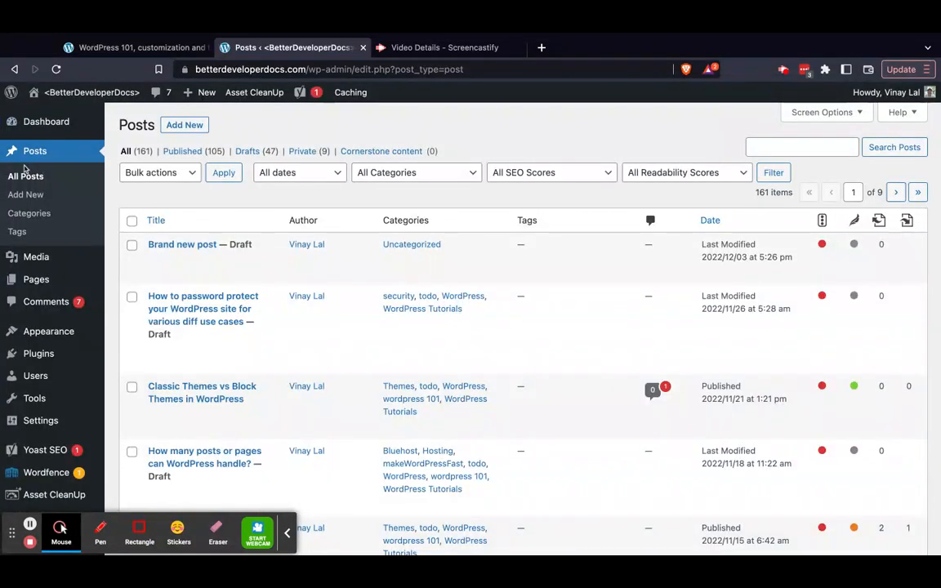
mouse_move(47, 284)
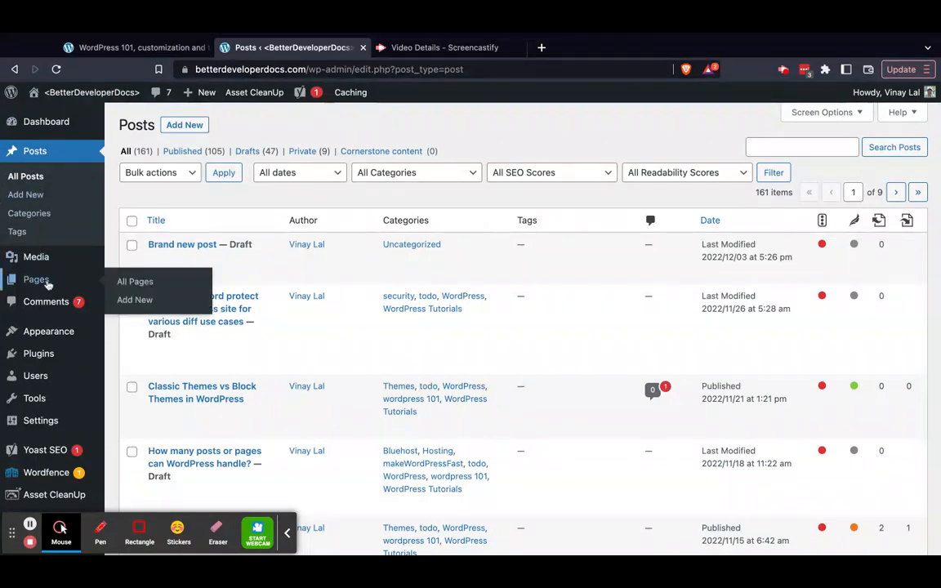
left_click(48, 282)
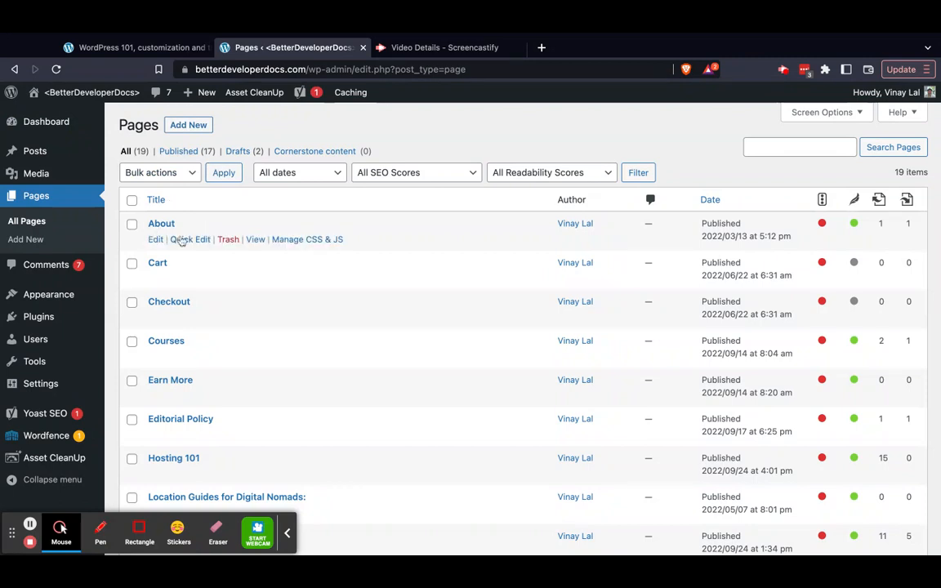
left_click(183, 239)
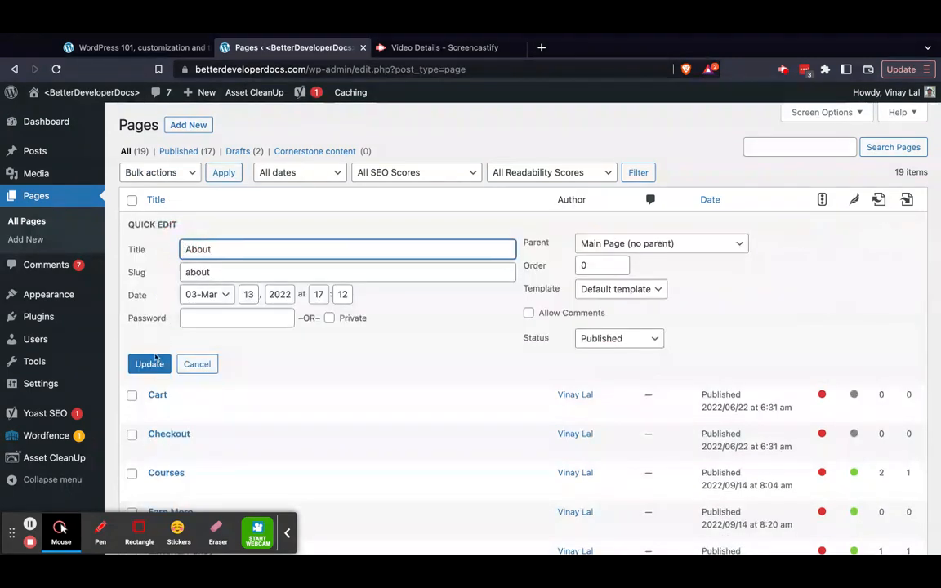
left_click(193, 364)
Open the About page in the block editor to examine its content and settings, and return to the Pages list
left_click(161, 224)
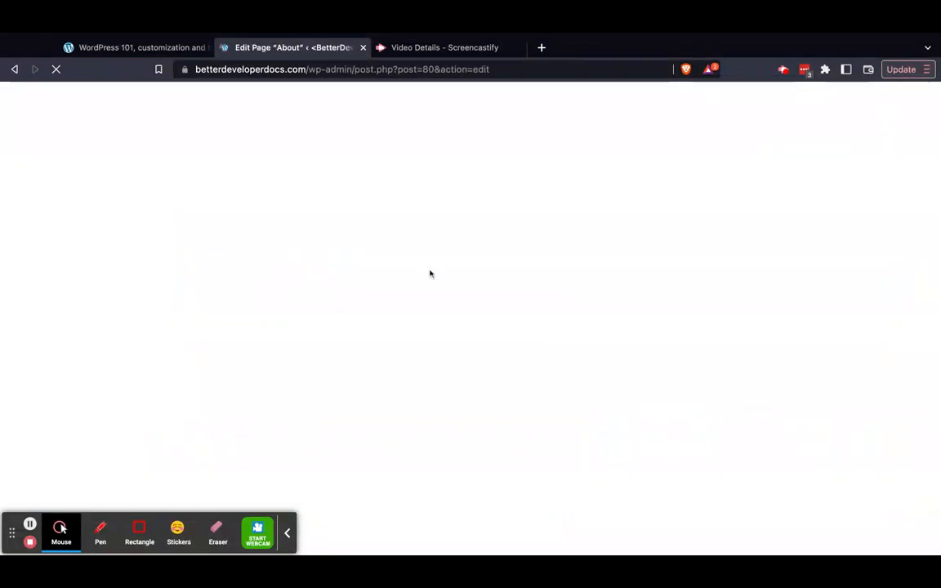
left_click(291, 542)
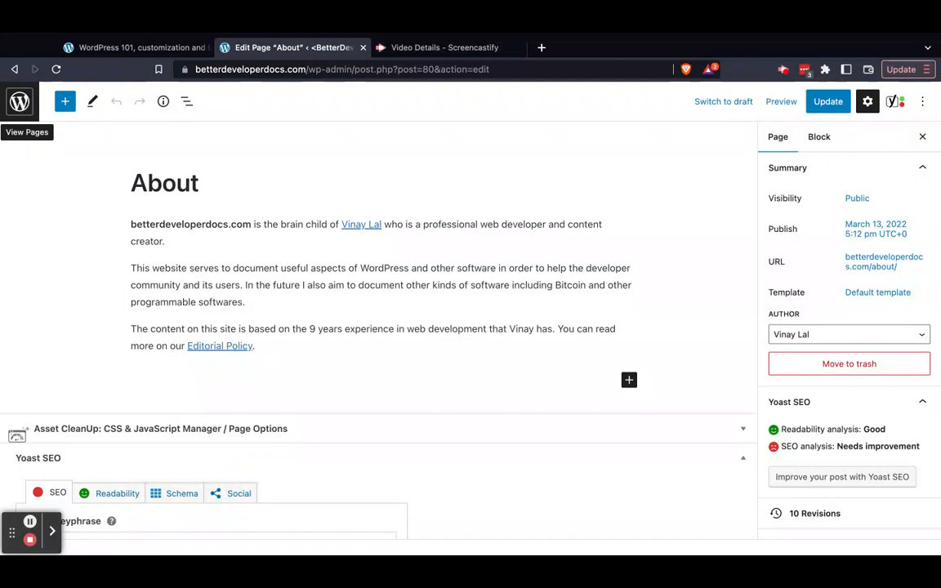
left_click(20, 102)
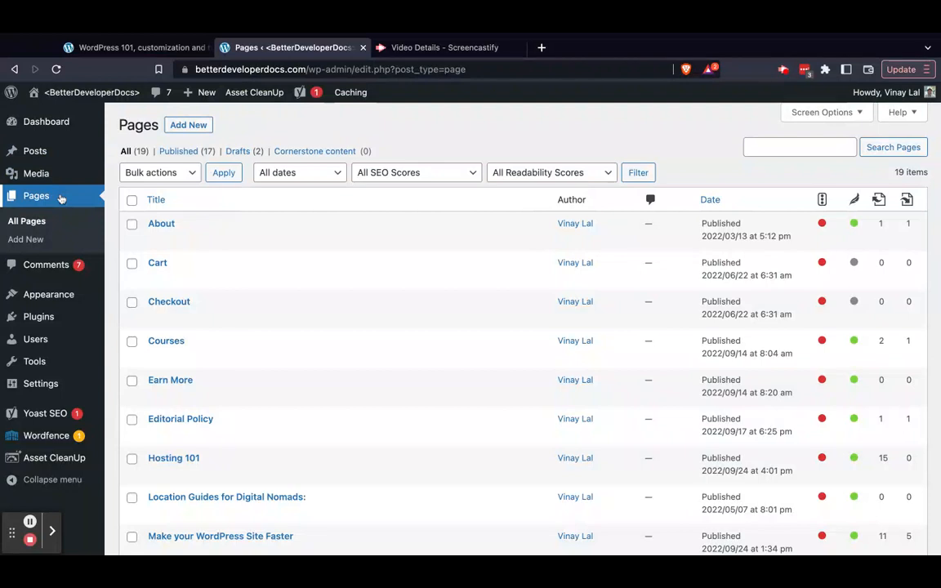
Open the mountain image pexels-pixabay-210243 from the Media Library, examine its attachment details and open its full edit screen
mouse_move(43, 172)
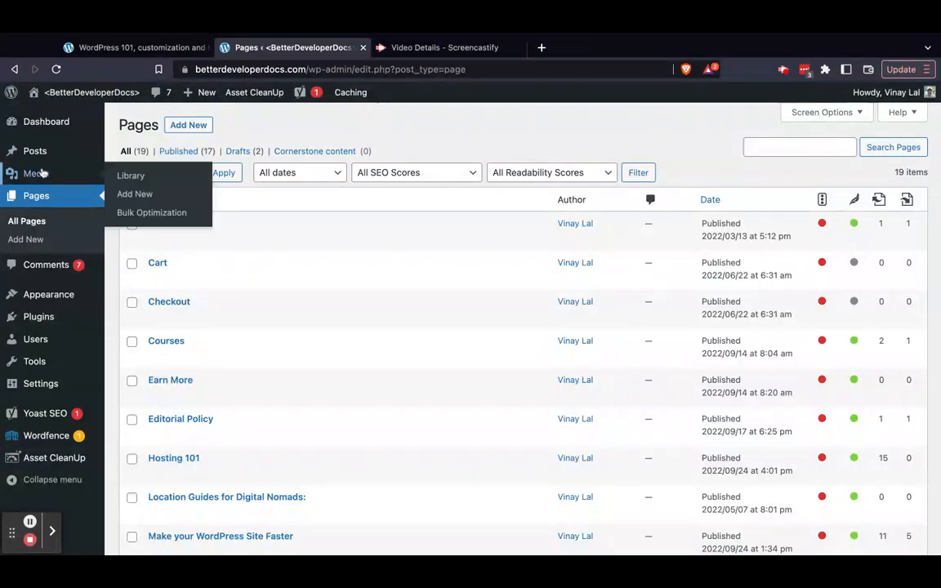
left_click(44, 172)
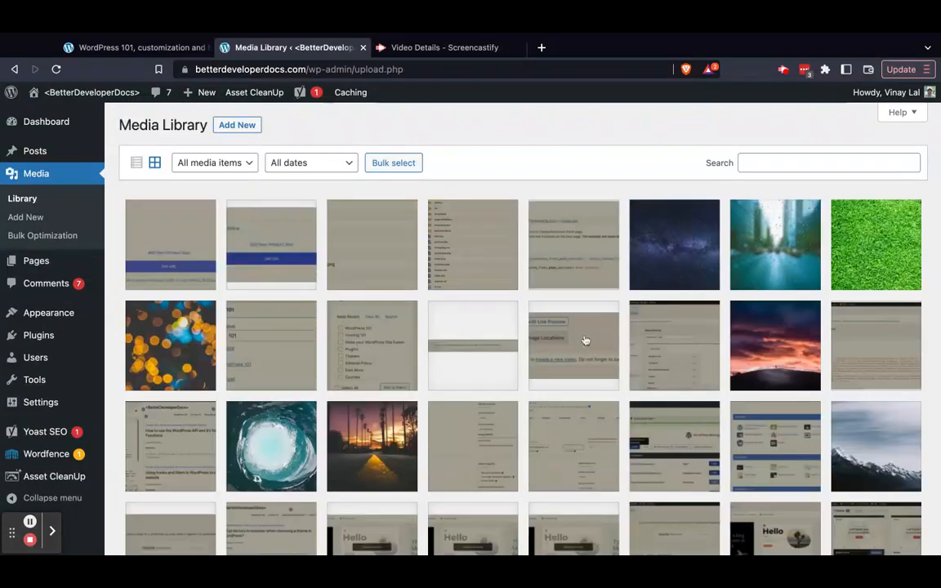
scroll(585, 340, "down", 5)
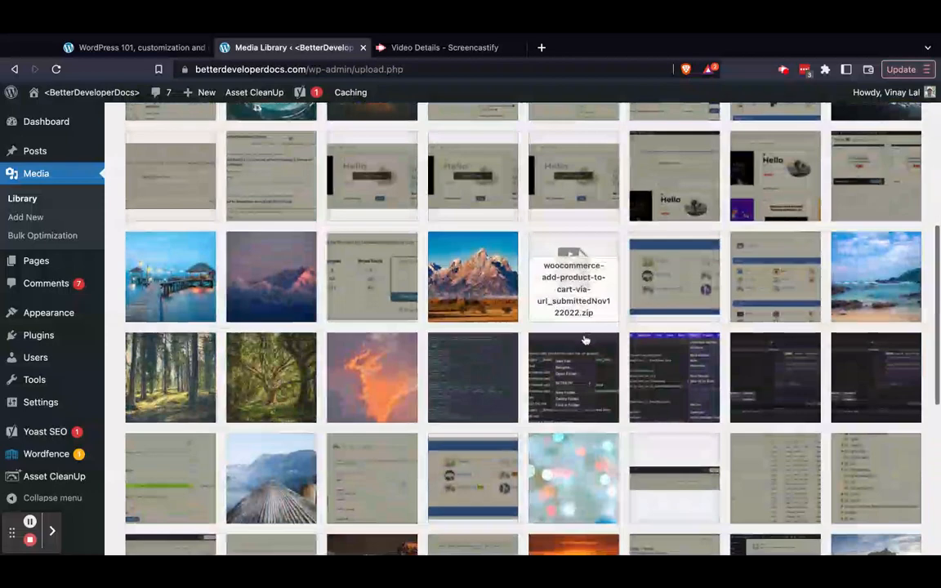
left_click(465, 293)
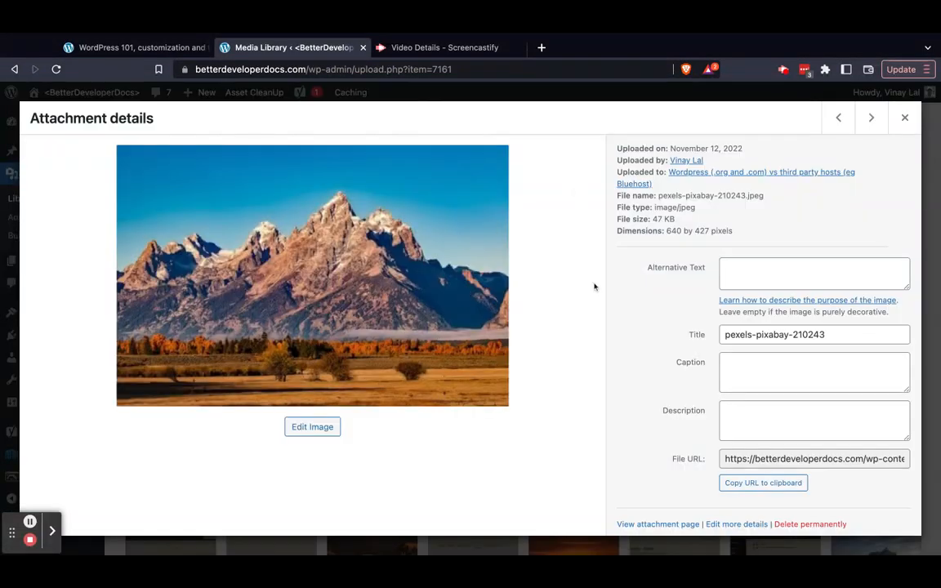
scroll(652, 390, "down", 1)
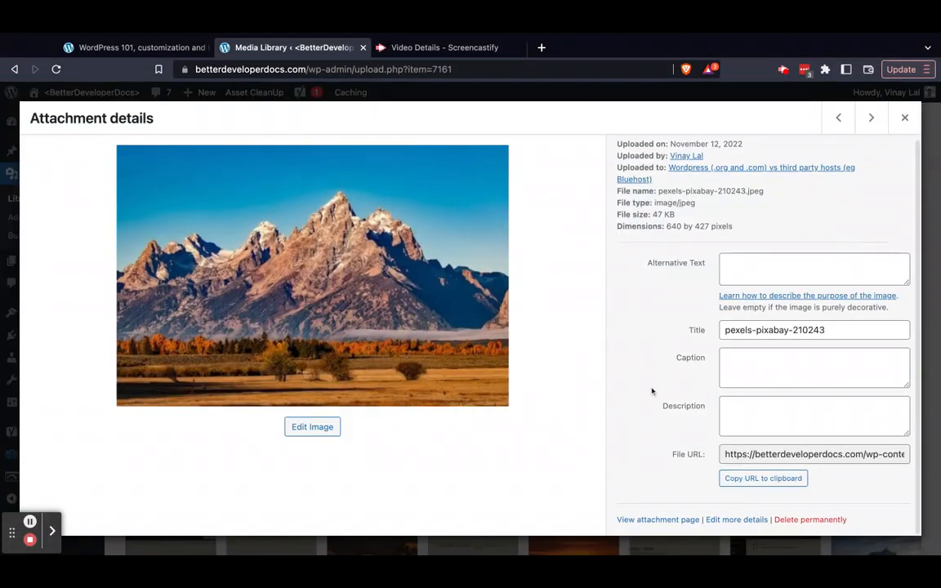
left_click(737, 521)
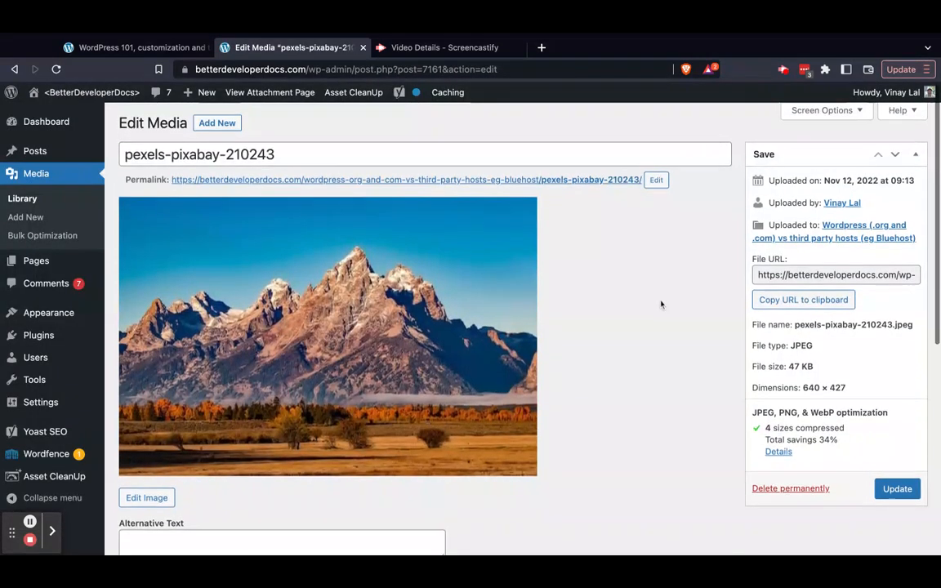
Examine the mountain image's alternative text, caption, description and title fields on its edit screen
scroll(661, 304, "down", 5)
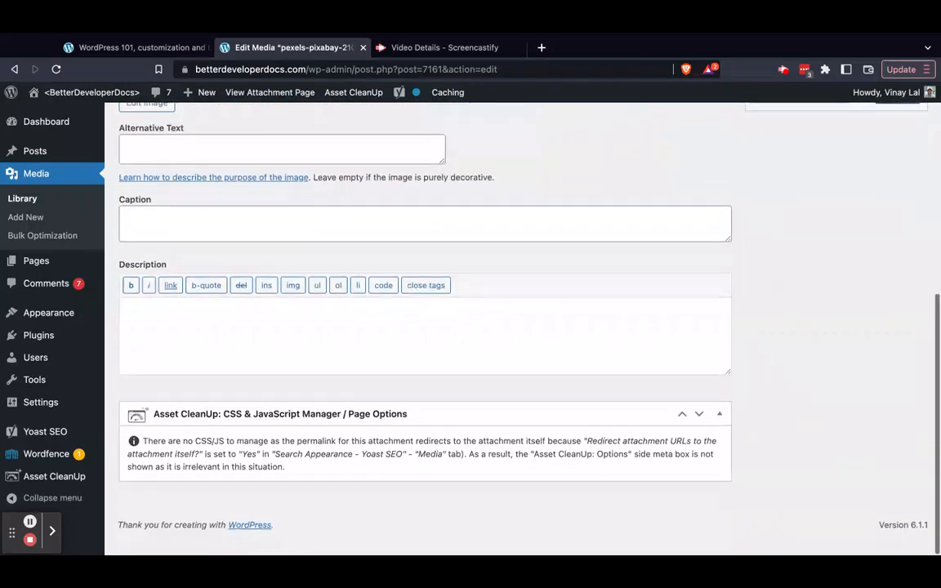
scroll(635, 305, "up", 2)
left_click(634, 305)
scroll(634, 304, "down", 2)
left_click(529, 327)
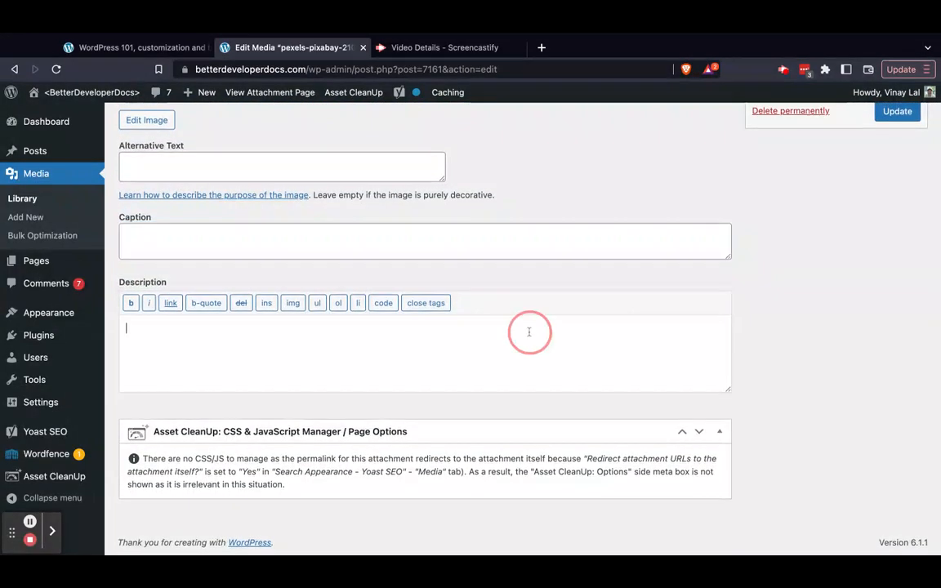
left_click(211, 172)
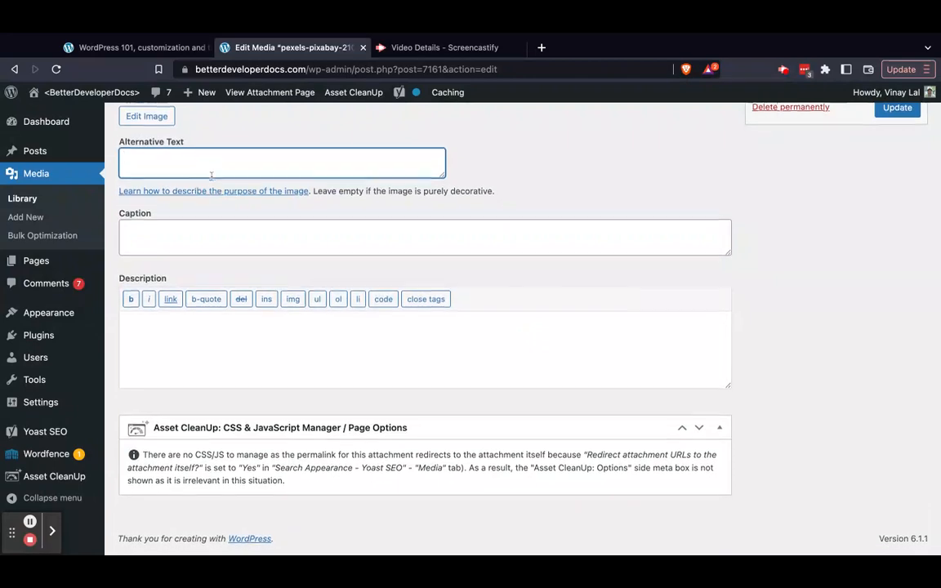
scroll(214, 168, "up", 5)
triple_click(225, 153)
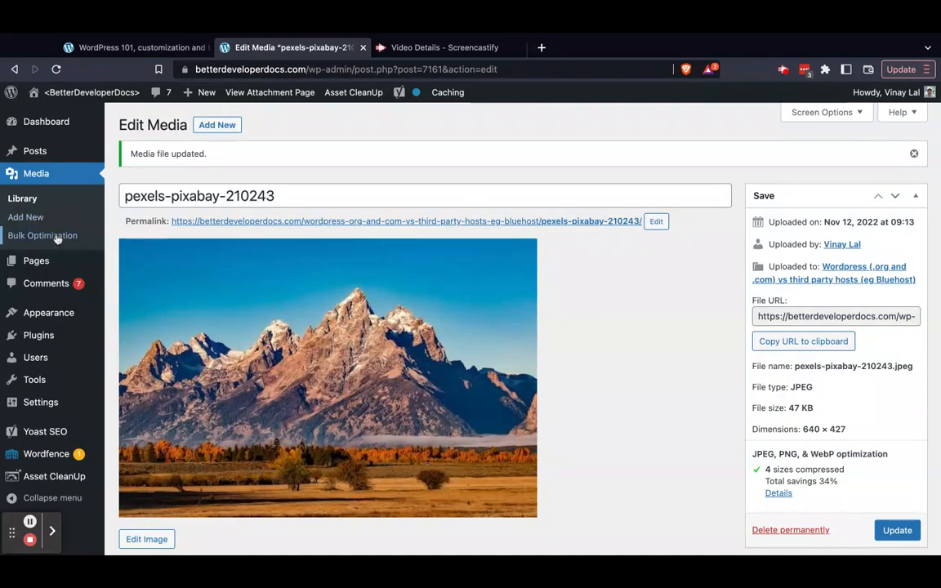
Leave the media edit screen for the Appearance Themes screen and examine the installed Sinatra themes
mouse_move(58, 317)
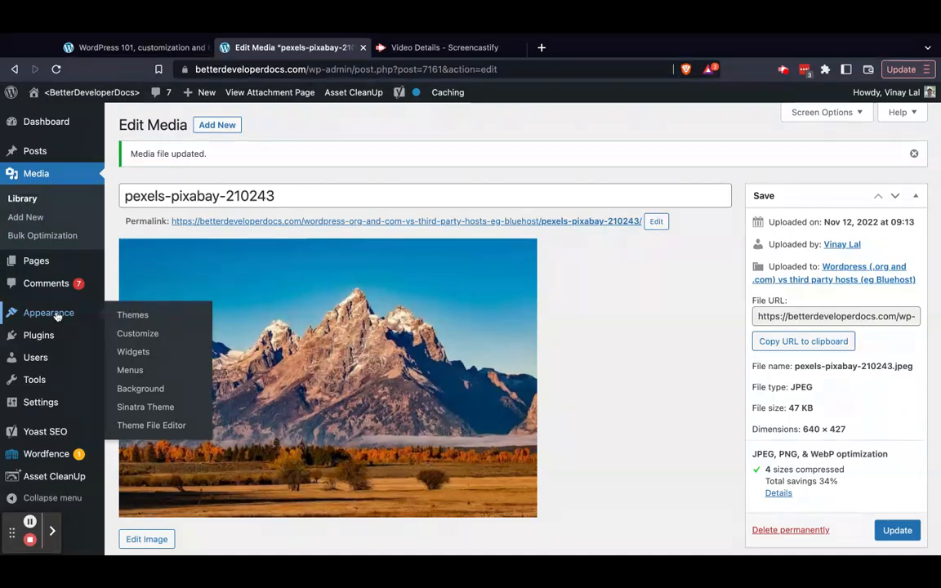
left_click(57, 316)
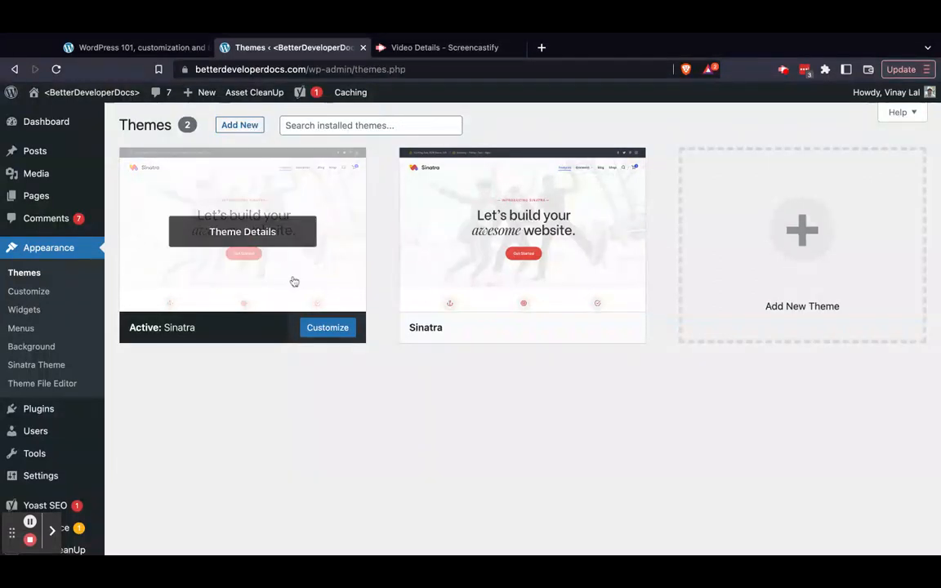
mouse_move(529, 246)
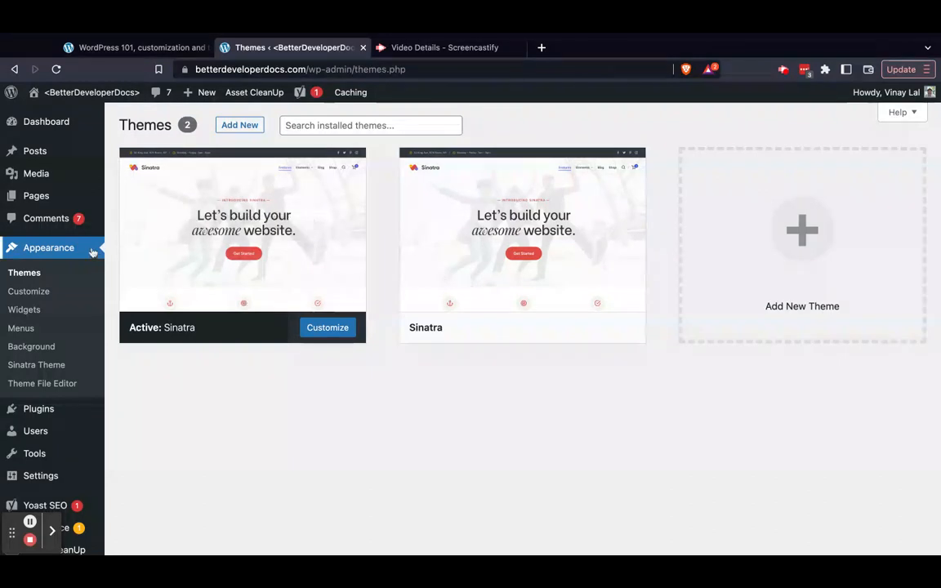
Open the Customizer for the active theme and examine its General Settings sections and the main list of sections
left_click(23, 293)
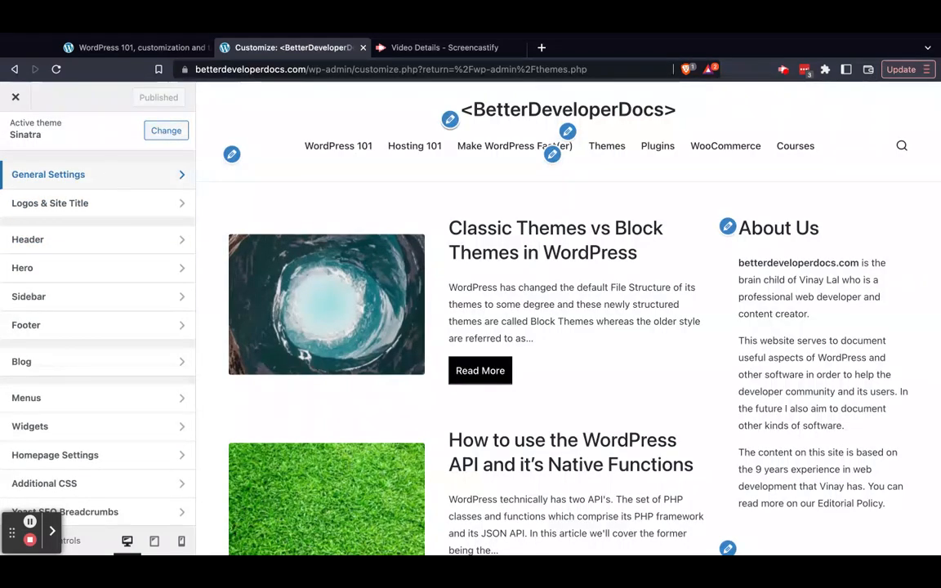
left_click(99, 169)
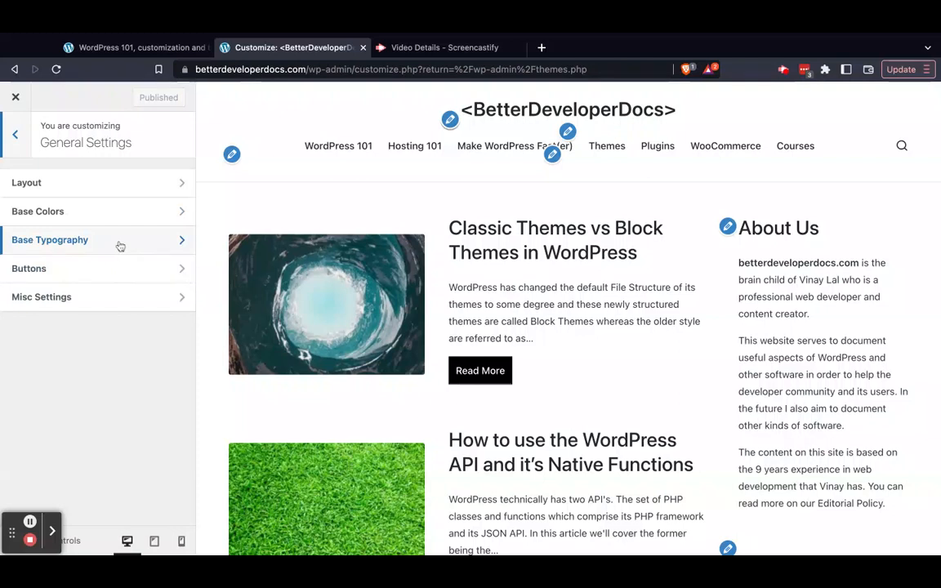
left_click(15, 134)
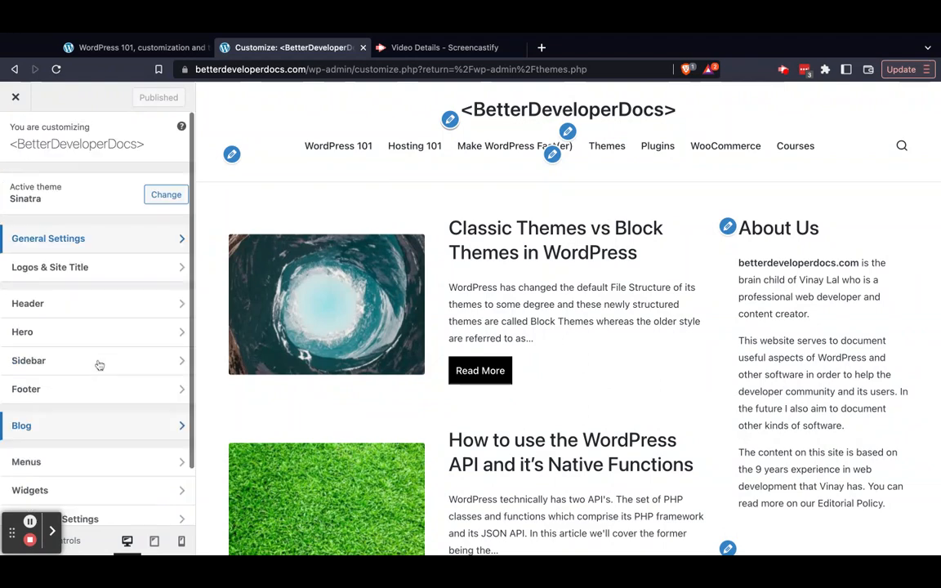
scroll(96, 347, "down", 2)
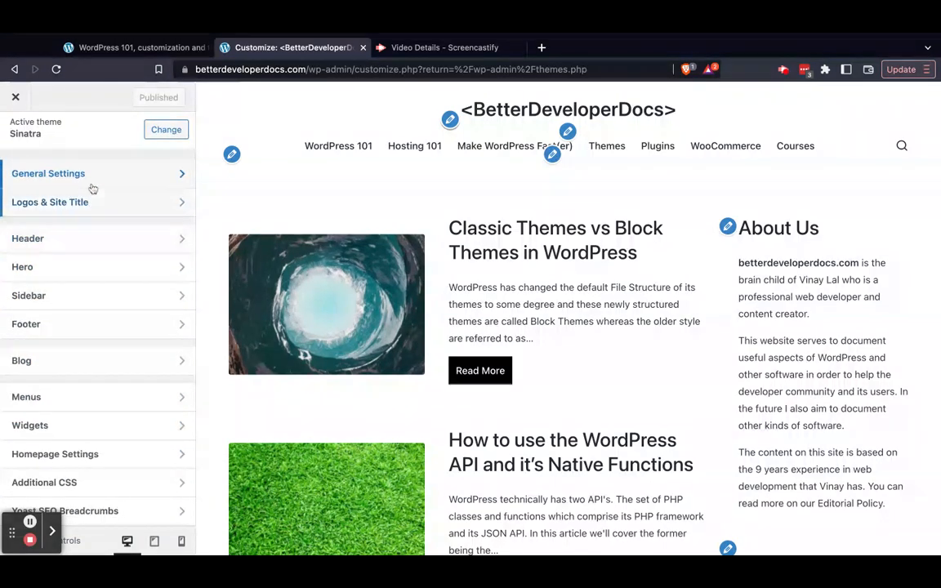
Examine the Base Typography options for body content and H1–H6 headings in General Settings, and close the Customizer without publishing
left_click(129, 170)
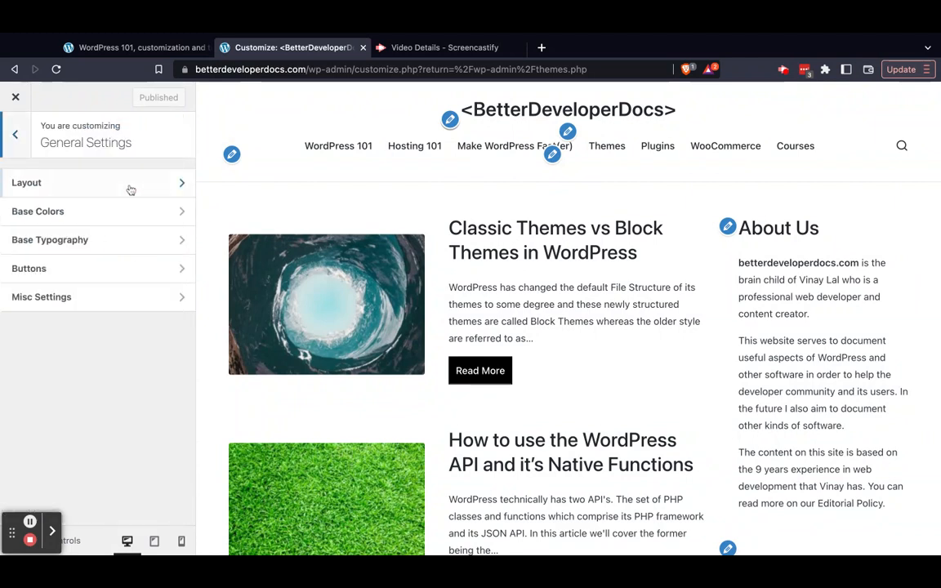
left_click(124, 241)
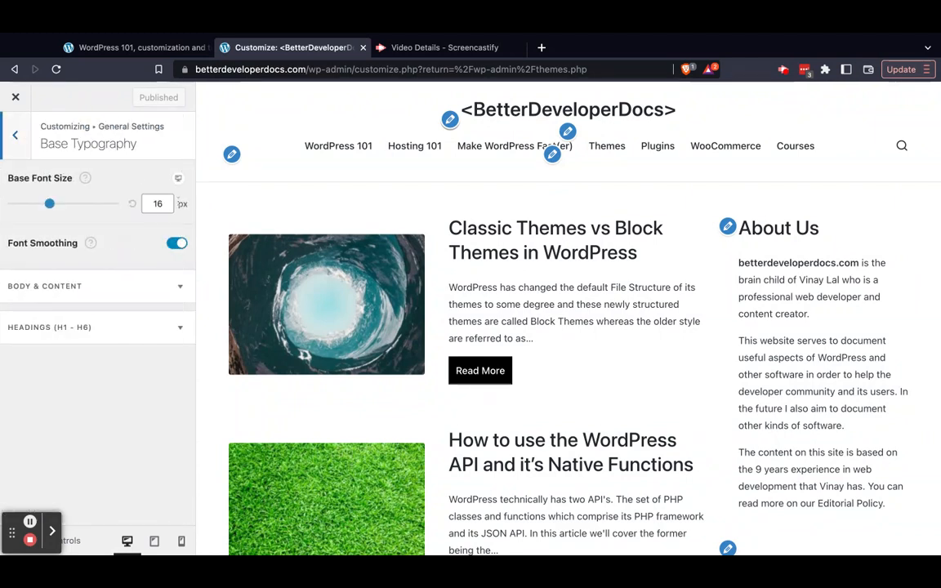
left_click(59, 290)
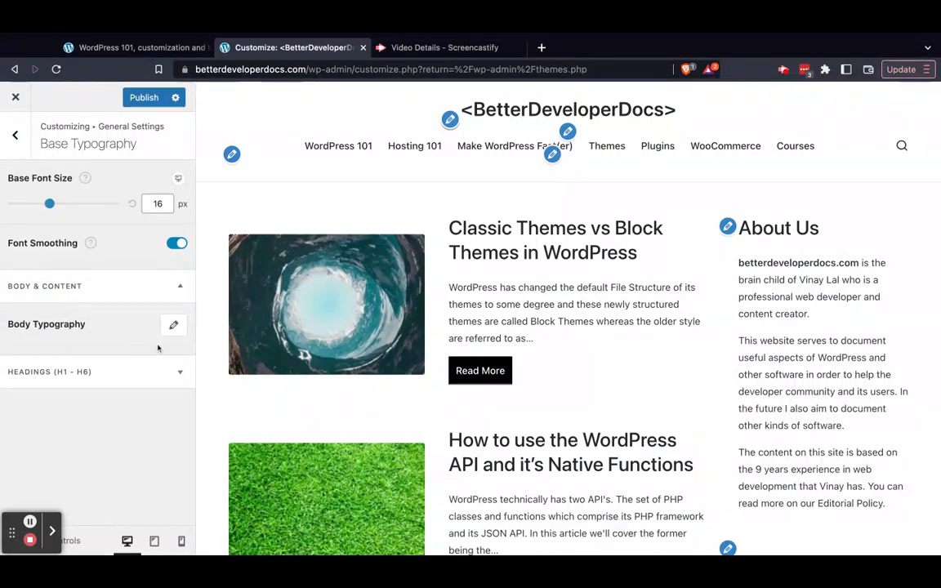
left_click(115, 377)
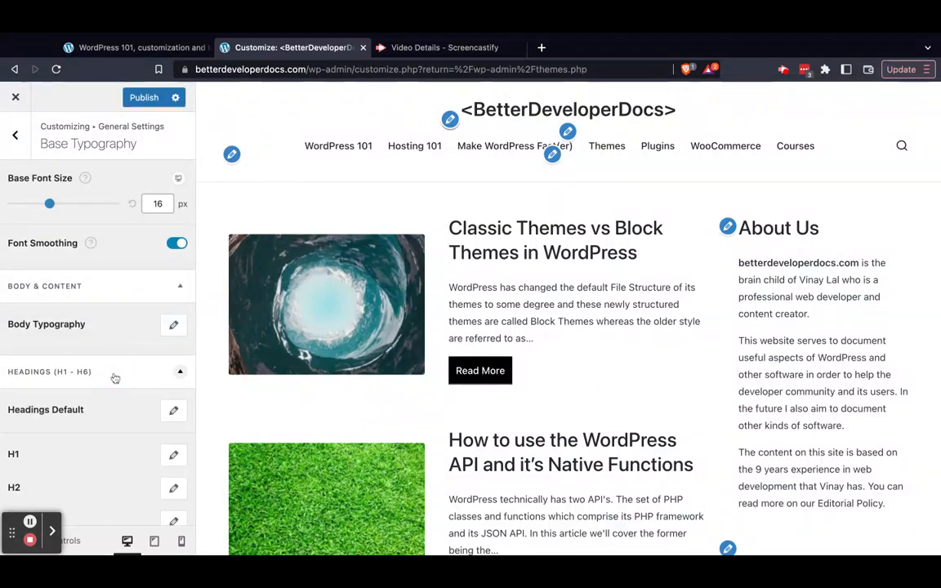
scroll(114, 379, "down", 3)
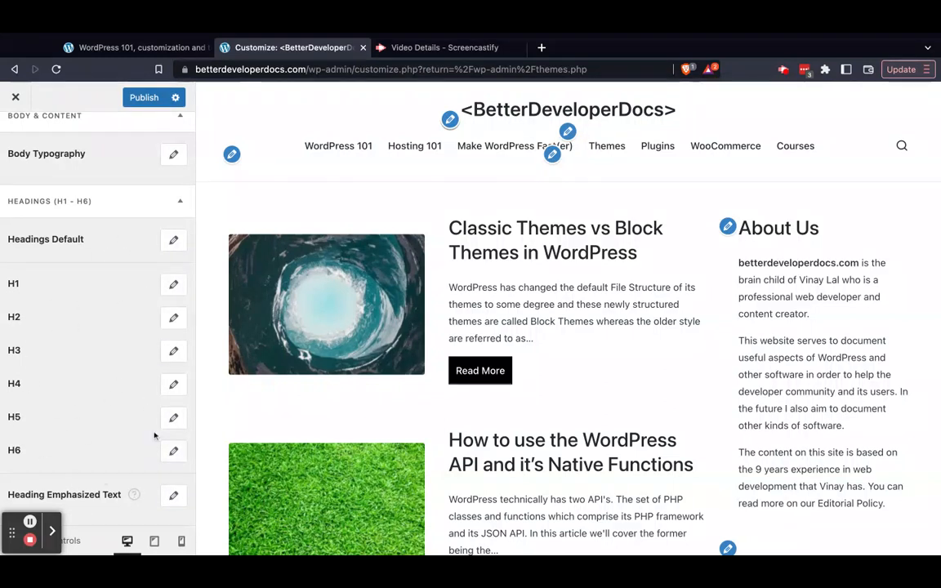
scroll(116, 320, "up", 3)
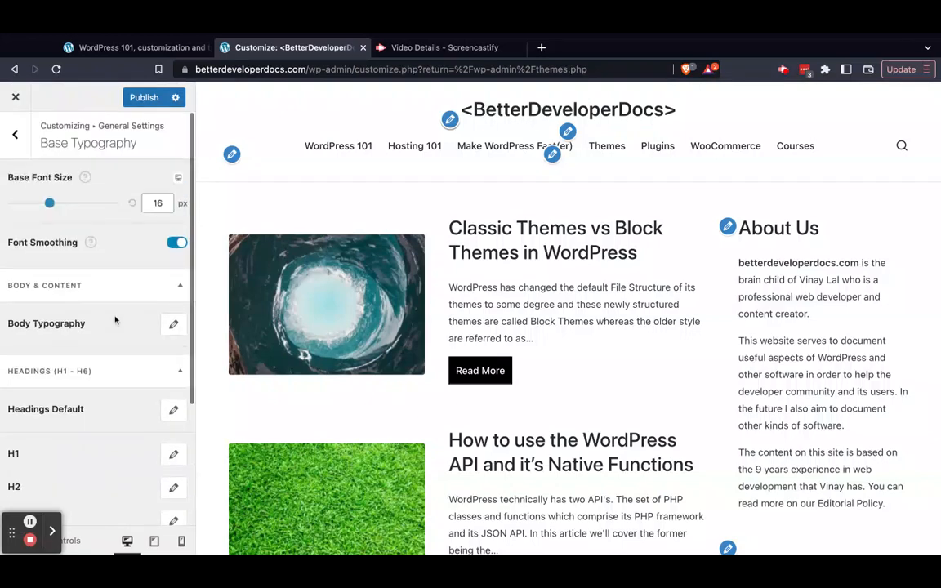
left_click(16, 137)
left_click(17, 138)
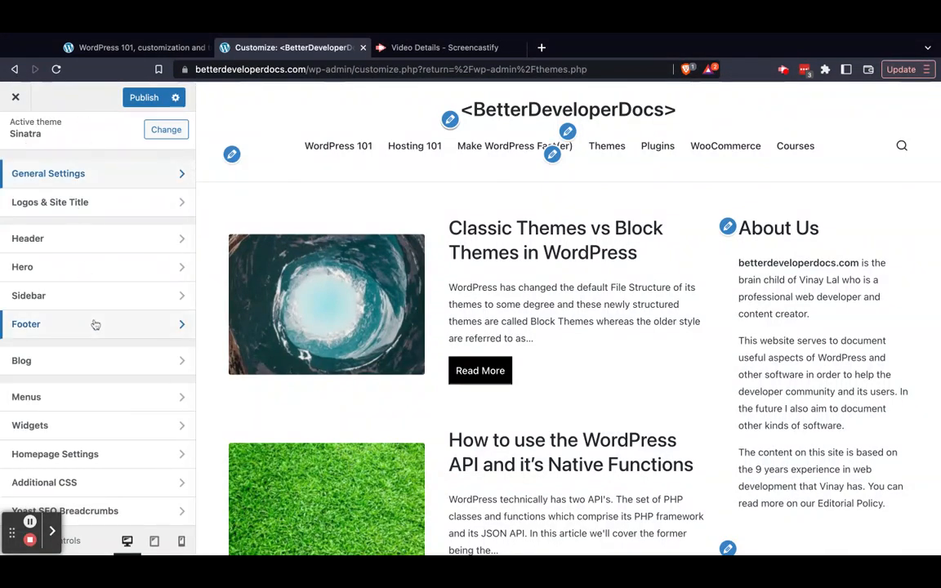
scroll(95, 324, "up", 2)
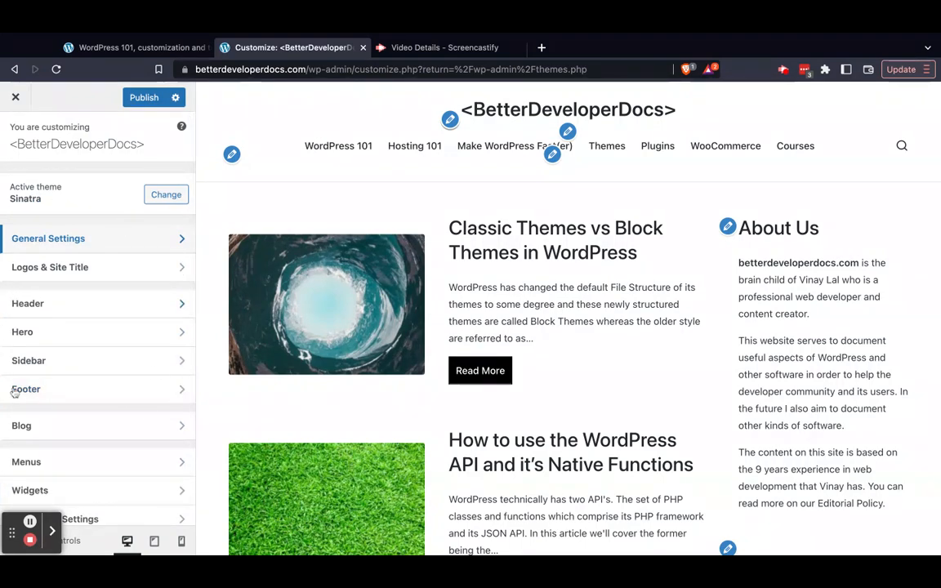
left_click(18, 97)
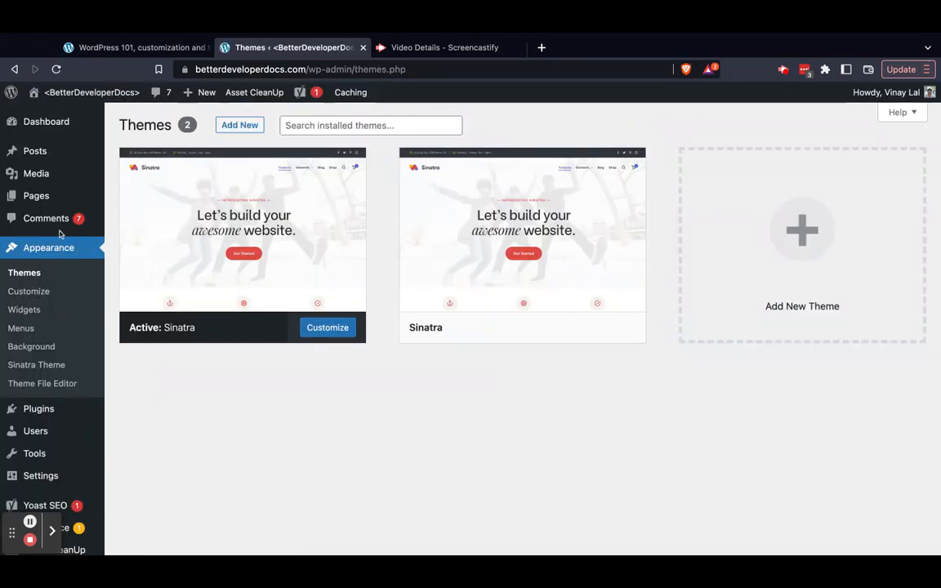
Open the Menus screen and examine the item structure of the Main (Primary Navigation) menu
left_click(24, 331)
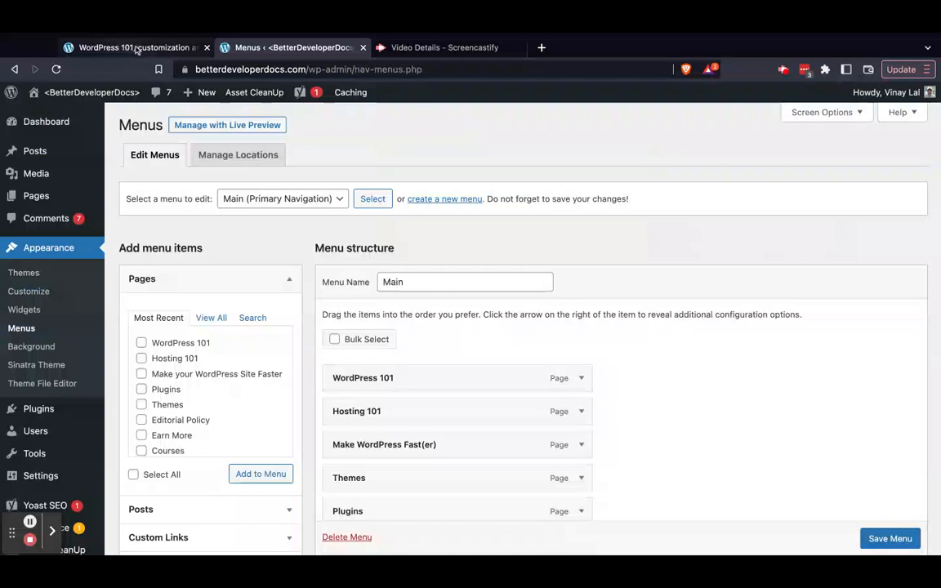
scroll(481, 399, "down", 3)
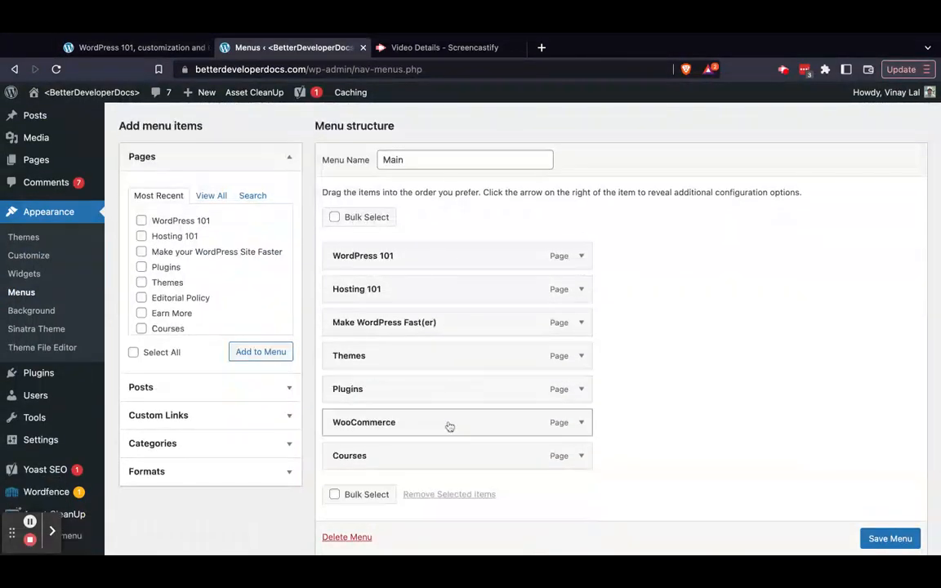
scroll(442, 244, "up", 3)
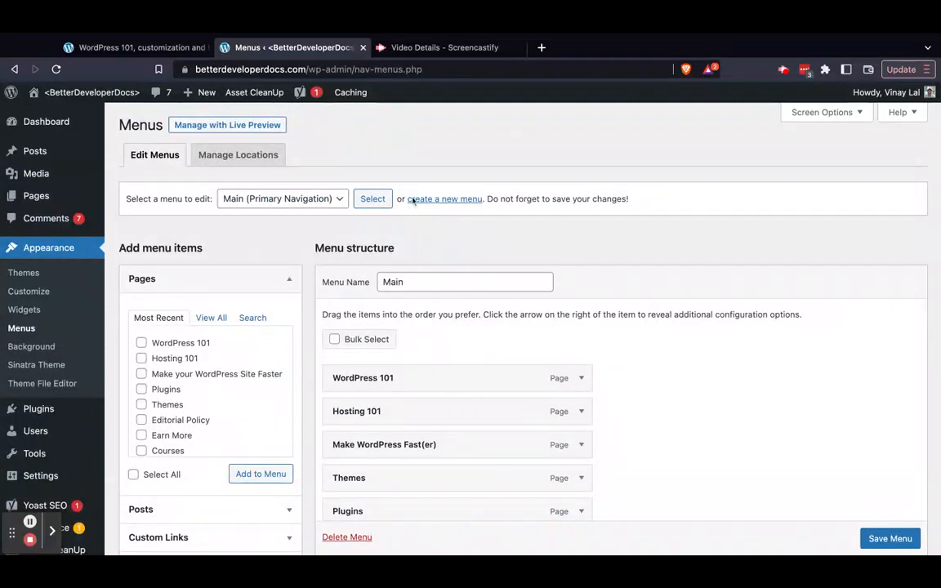
Switch to the live WordPress 101 guide and highlight the header navigation items from WordPress 101 to Courses
left_click(135, 47)
left_click(173, 150)
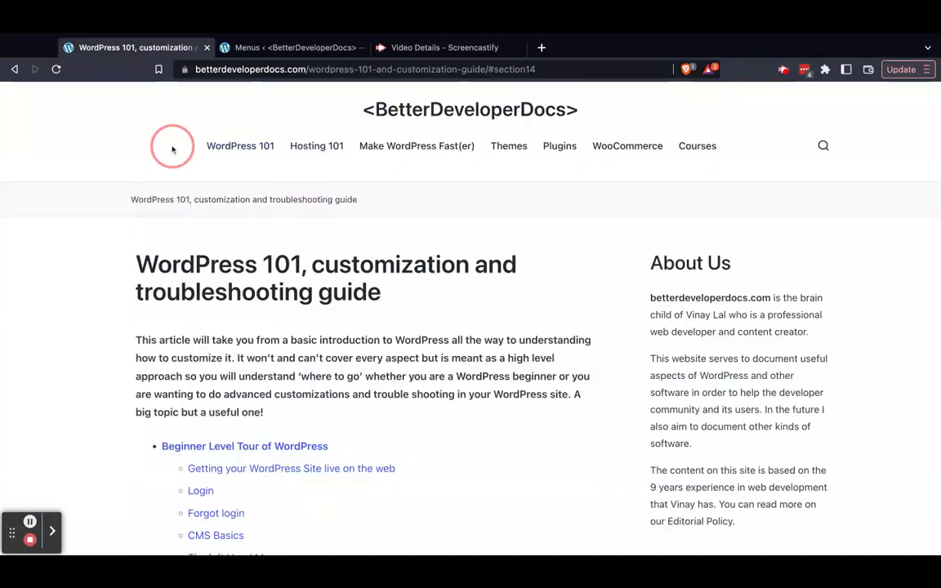
left_click_drag(172, 149, 764, 154)
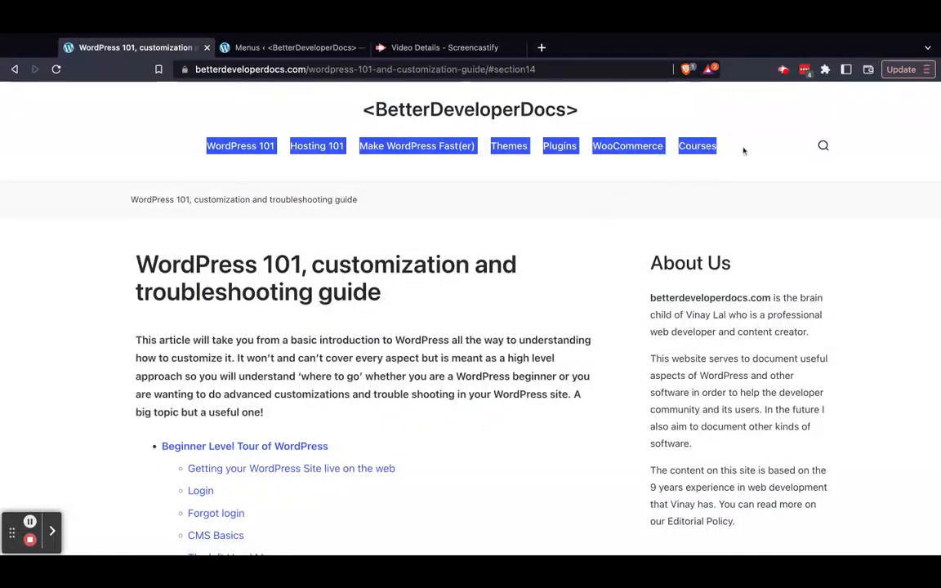
left_click(589, 237)
scroll(597, 270, "down", 4)
scroll(599, 280, "up", 5)
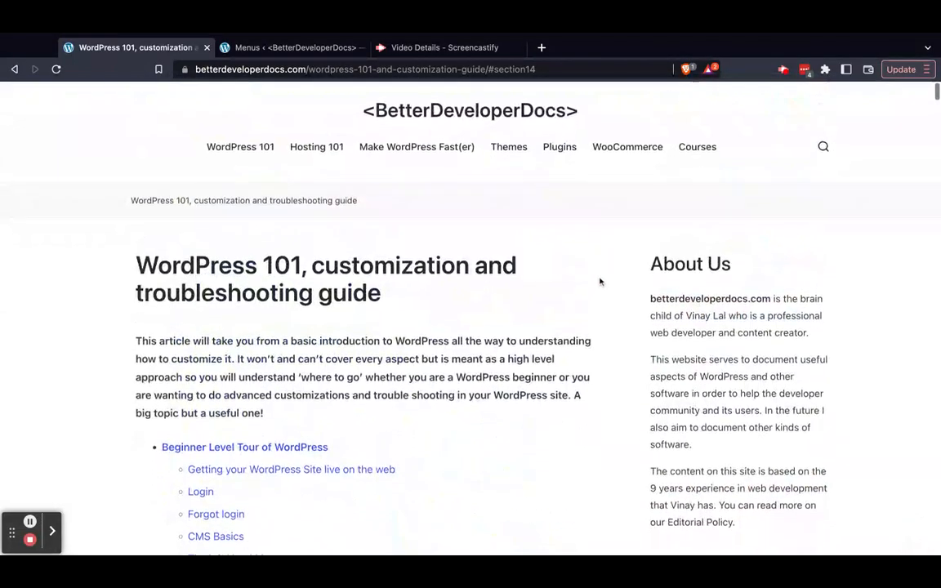
Visit the Hosting 101, WooCommerce and WordPress 101 pages through the live site's header navigation and look over their content
left_click(318, 145)
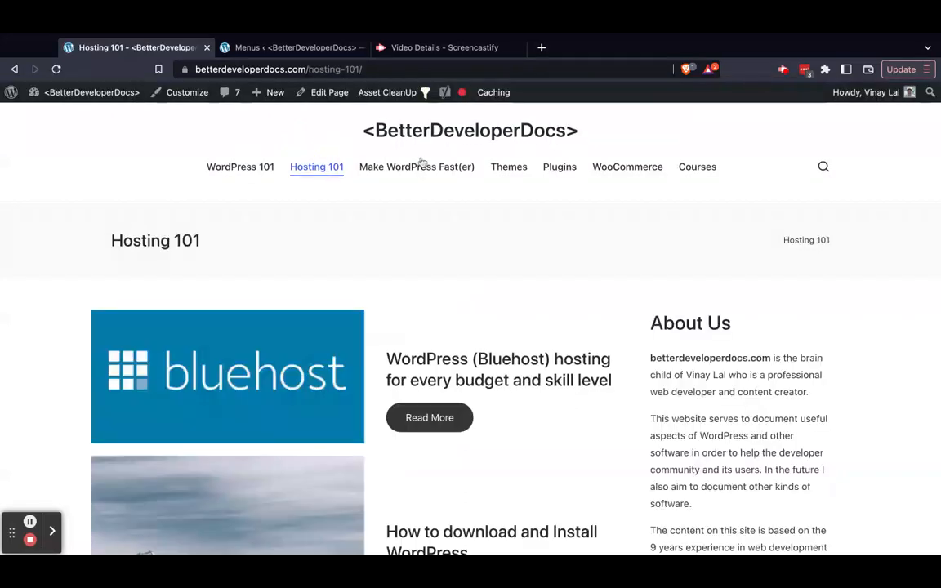
scroll(496, 237, "down", 10)
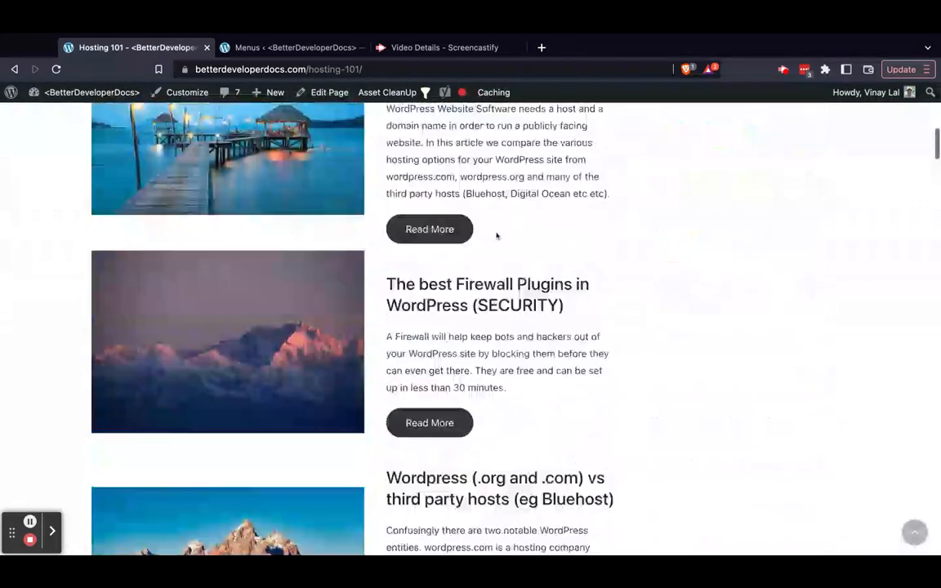
scroll(535, 191, "up", 10)
left_click(613, 175)
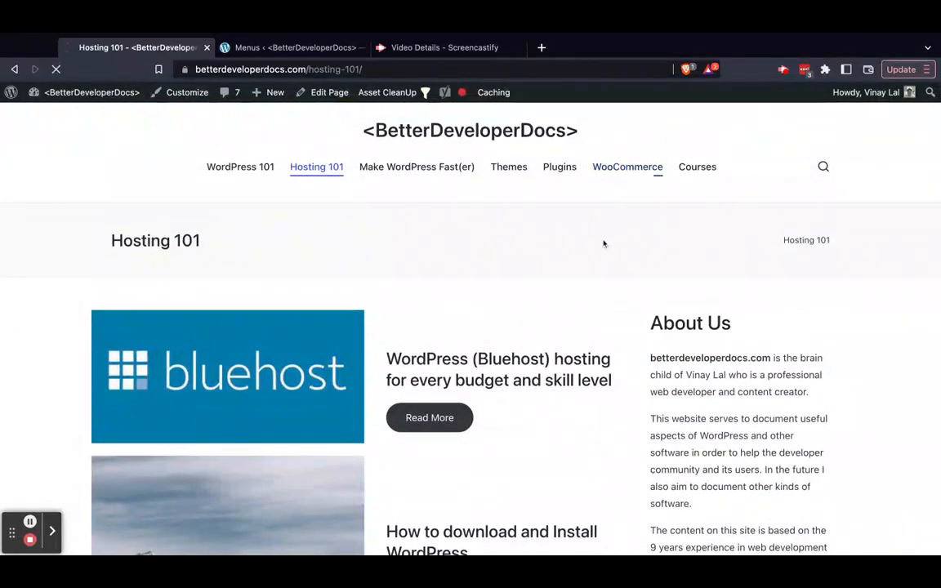
scroll(604, 242, "down", 8)
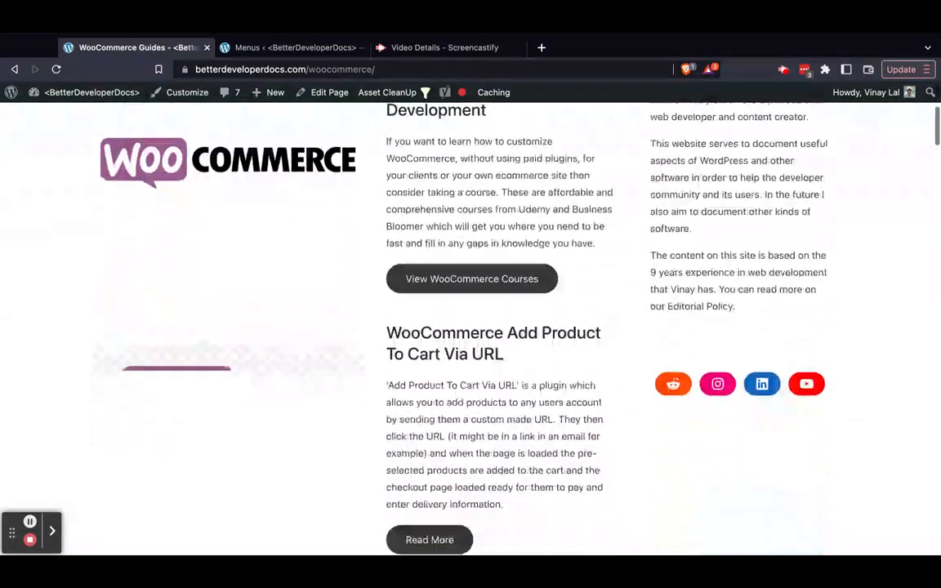
scroll(302, 166, "down", 7)
scroll(302, 166, "up", 12)
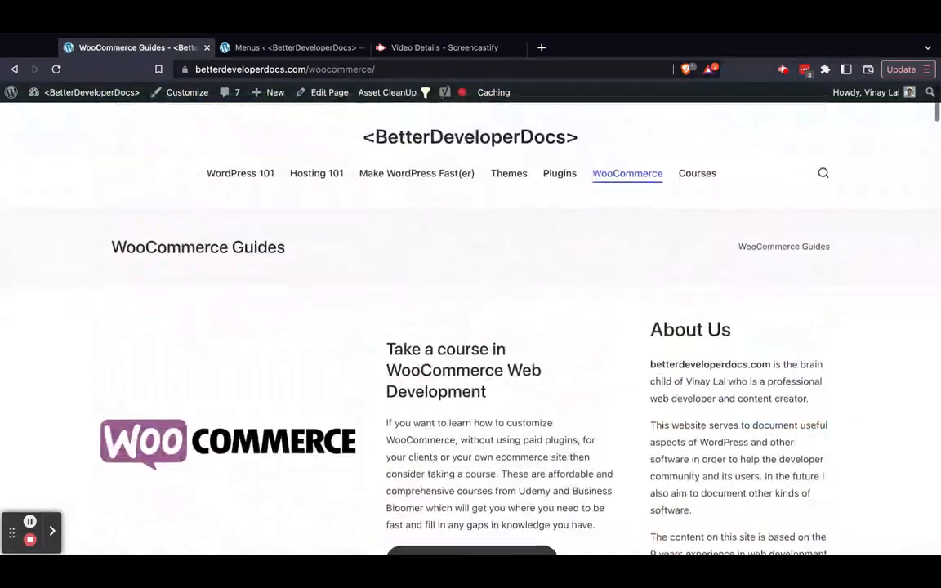
left_click(240, 167)
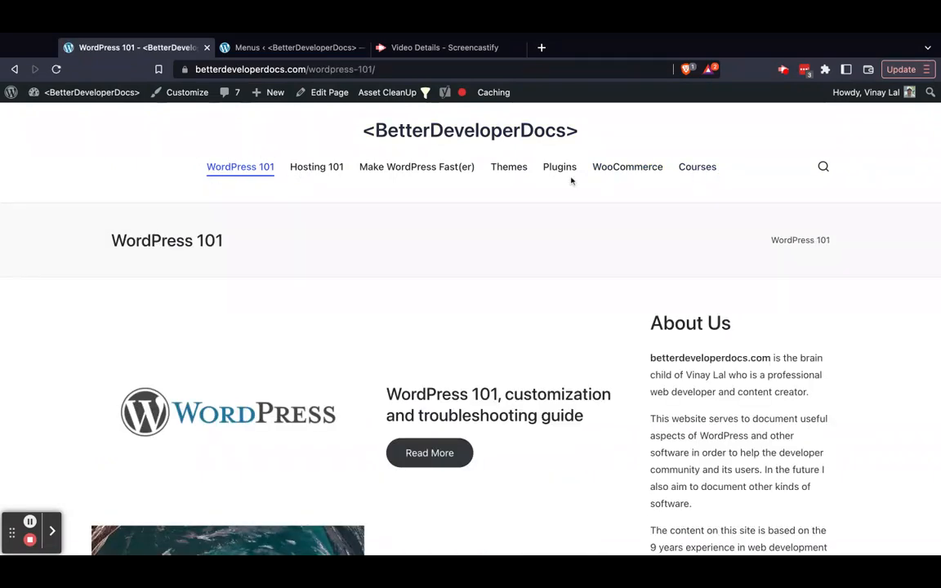
Return to the Menus screen and compare the Main menu's items with the live site's header navigation
left_click(276, 47)
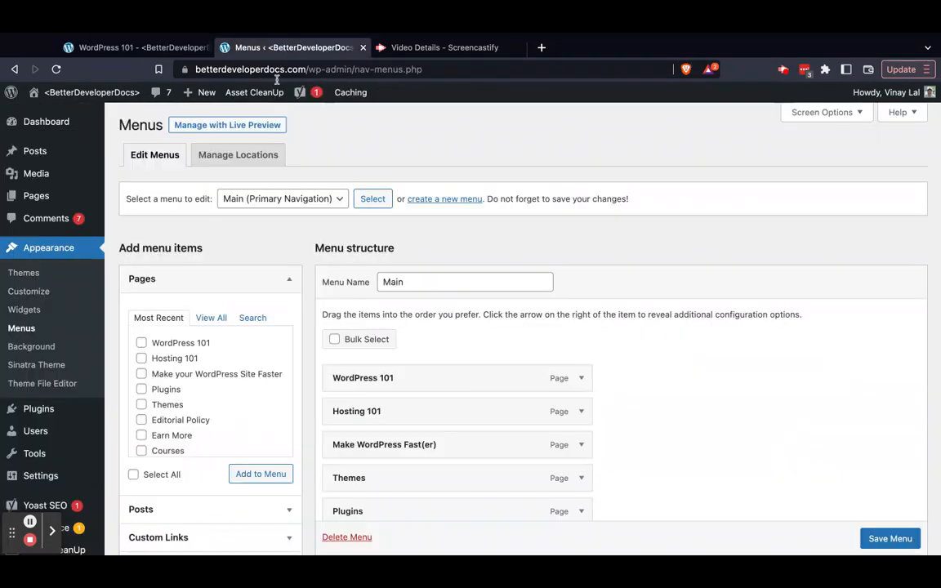
scroll(483, 368, "down", 2)
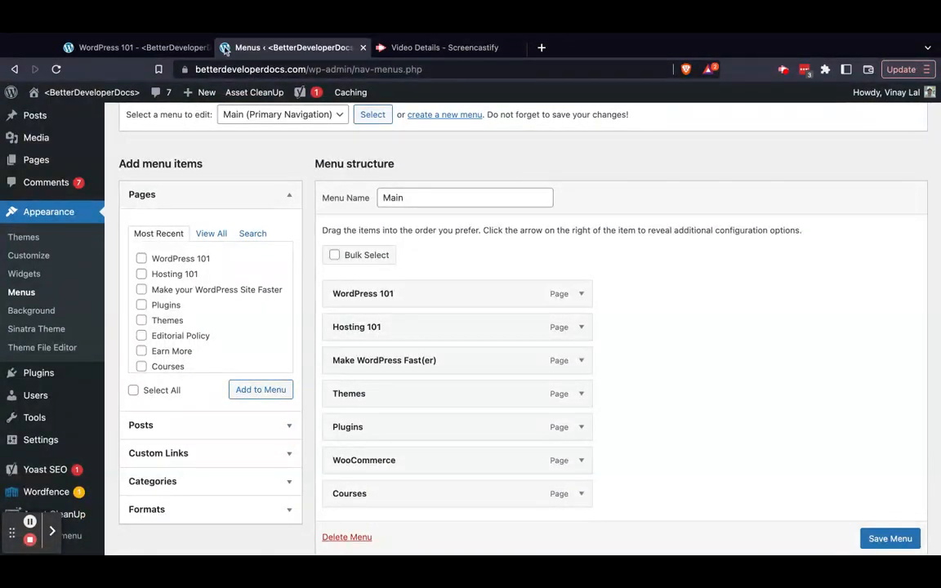
left_click(148, 47)
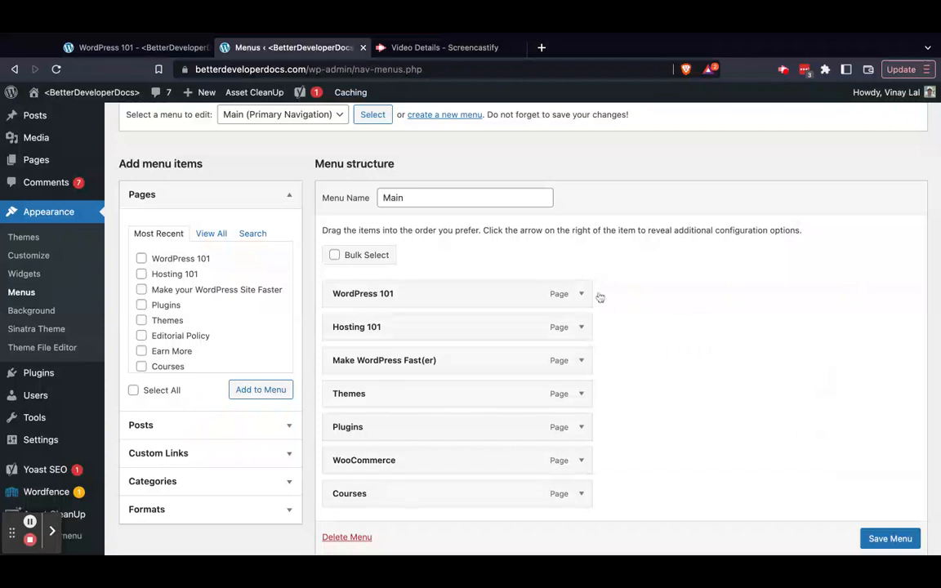
Expand the Courses item in the Main menu structure and examine its label, move and remove options
scroll(605, 301, "down", 2)
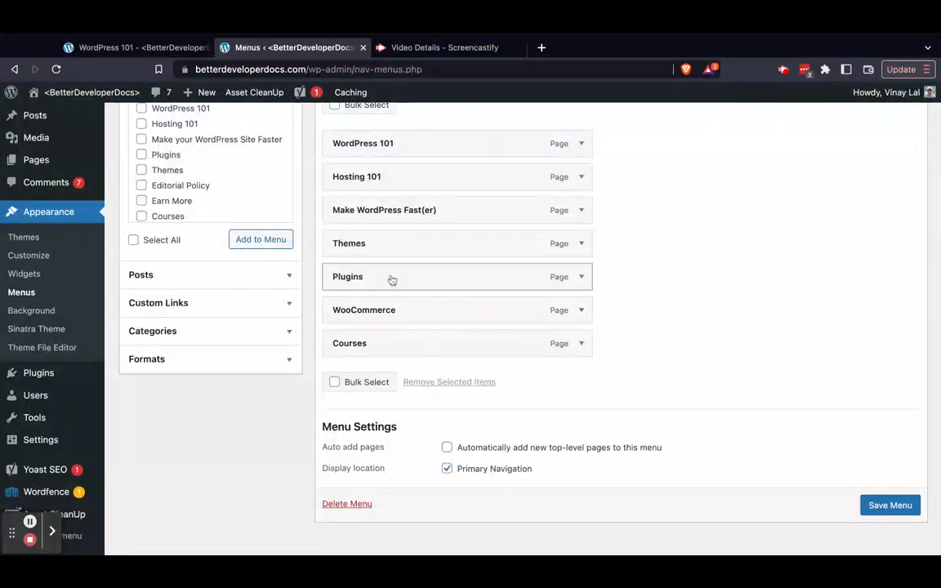
left_click(589, 348)
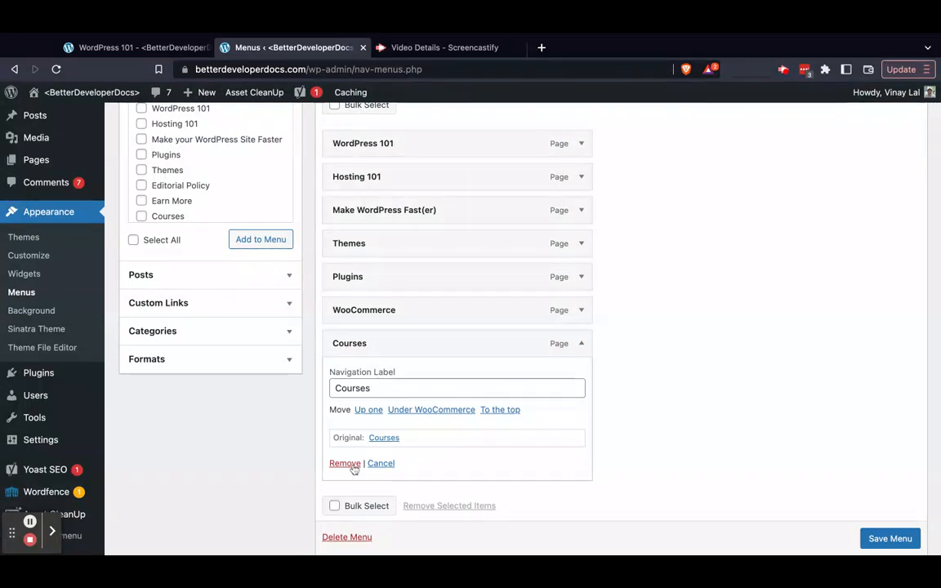
scroll(178, 293, "up", 3)
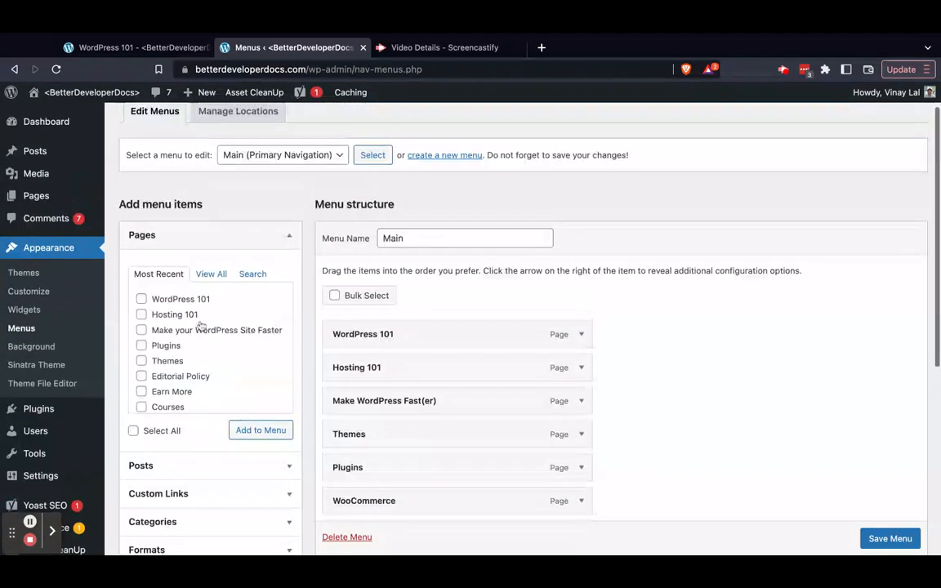
Add the Bluehost category to the Main menu and save the menu
left_click(268, 235)
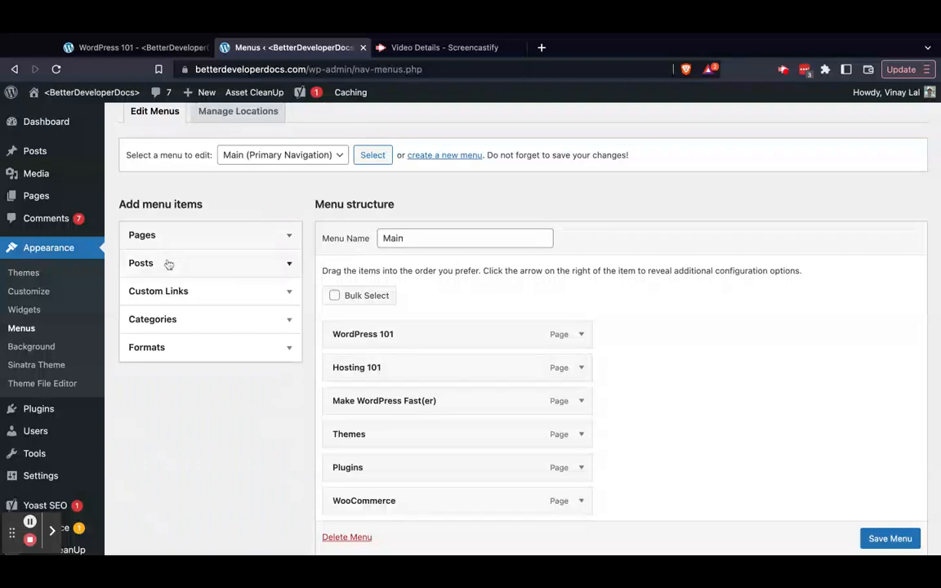
left_click(220, 317)
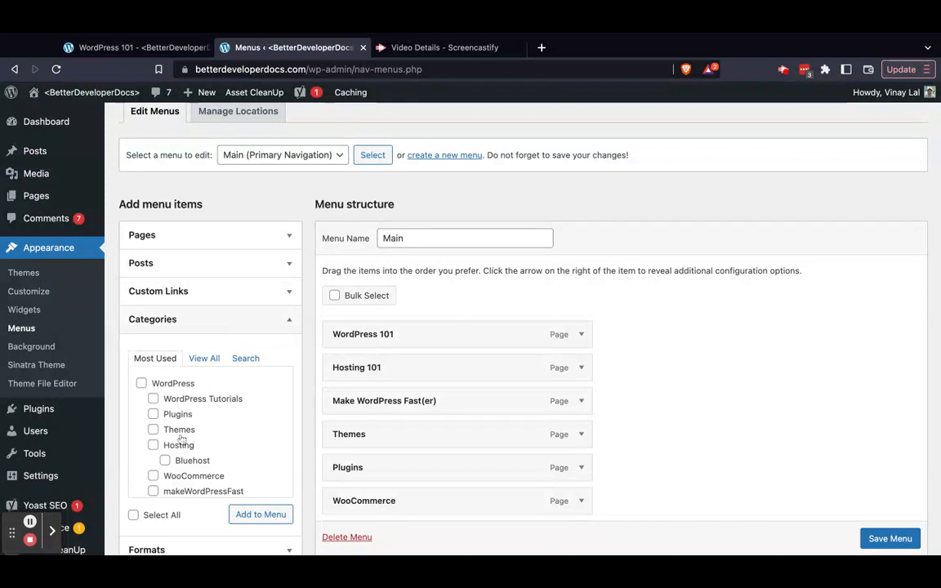
scroll(167, 435, "down", 2)
left_click(165, 420)
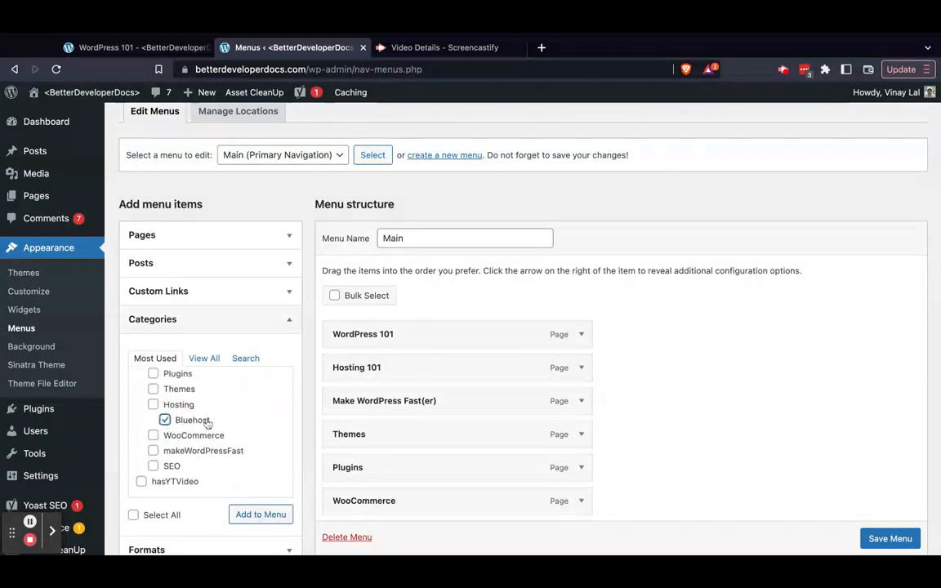
left_click(261, 514)
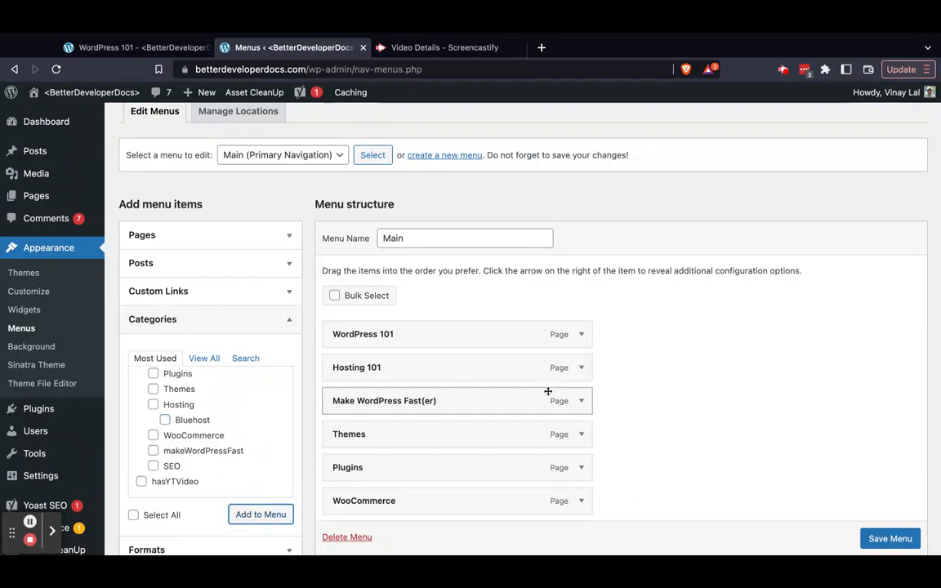
scroll(644, 390, "down", 3)
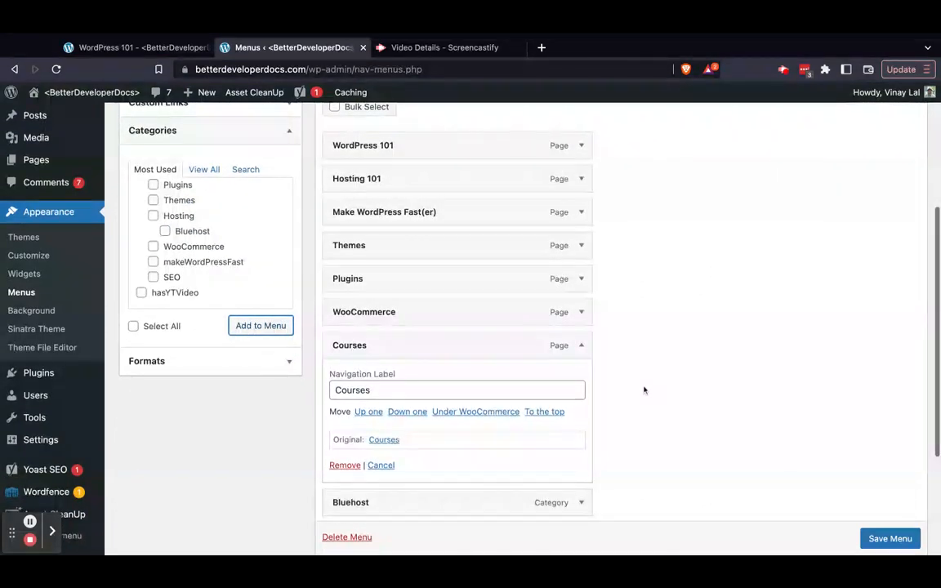
scroll(373, 504, "down", 1)
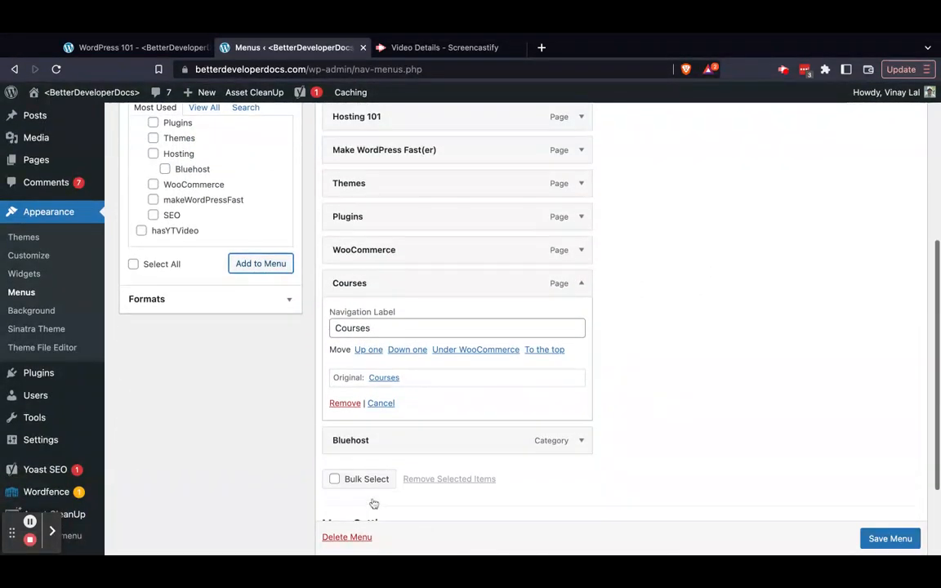
left_click(909, 539)
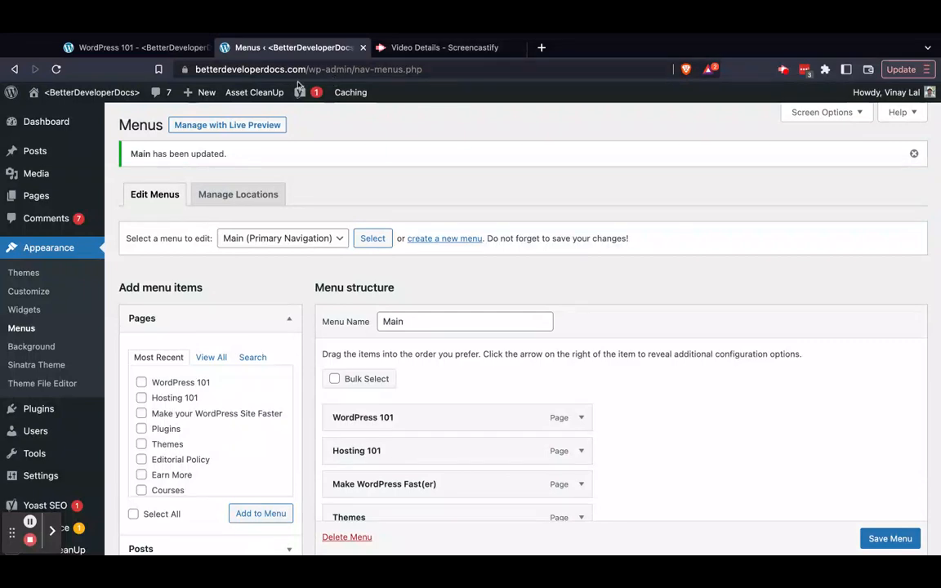
Open the Bluehost category archive from the live site's header navigation and look through its list of posts
left_click(130, 48)
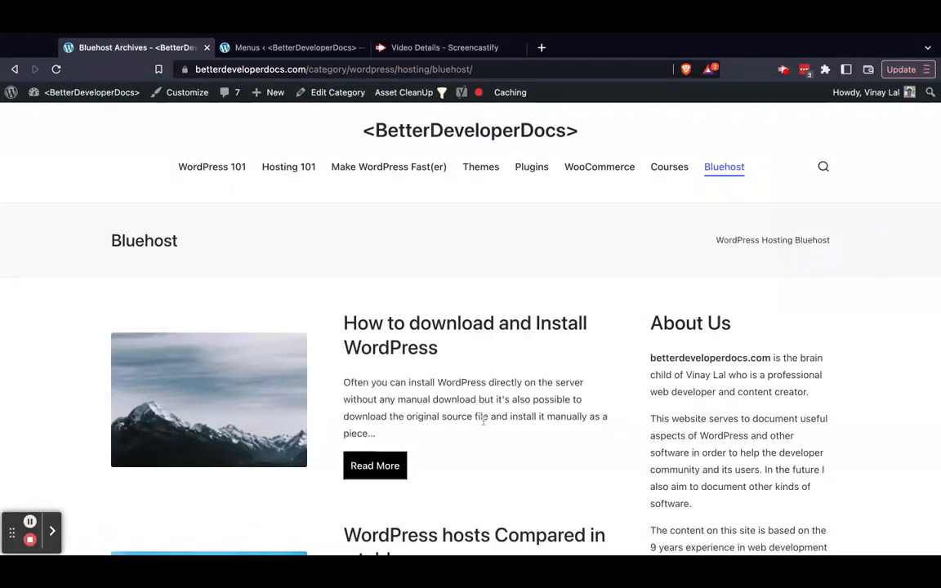
scroll(483, 420, "down", 5)
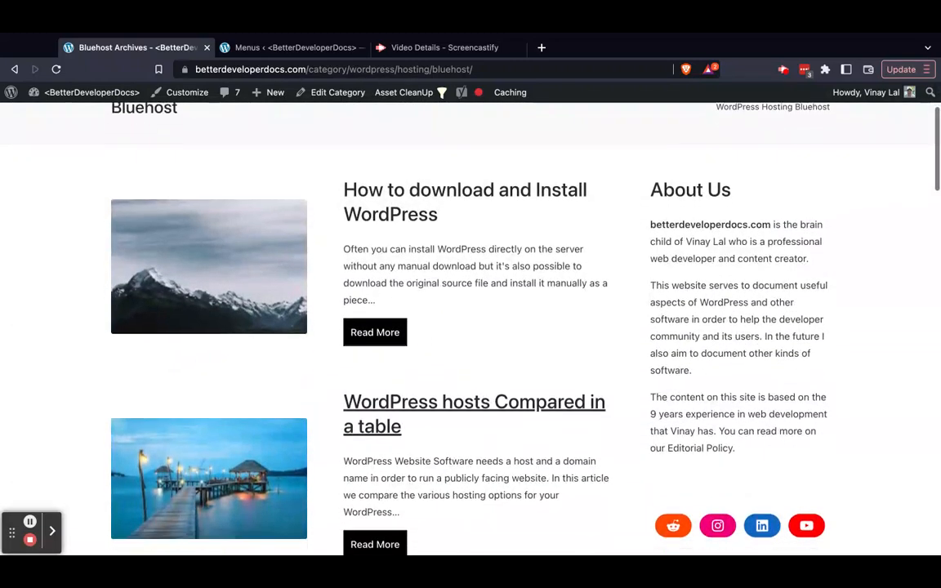
scroll(474, 408, "down", 3)
scroll(474, 408, "down", 7)
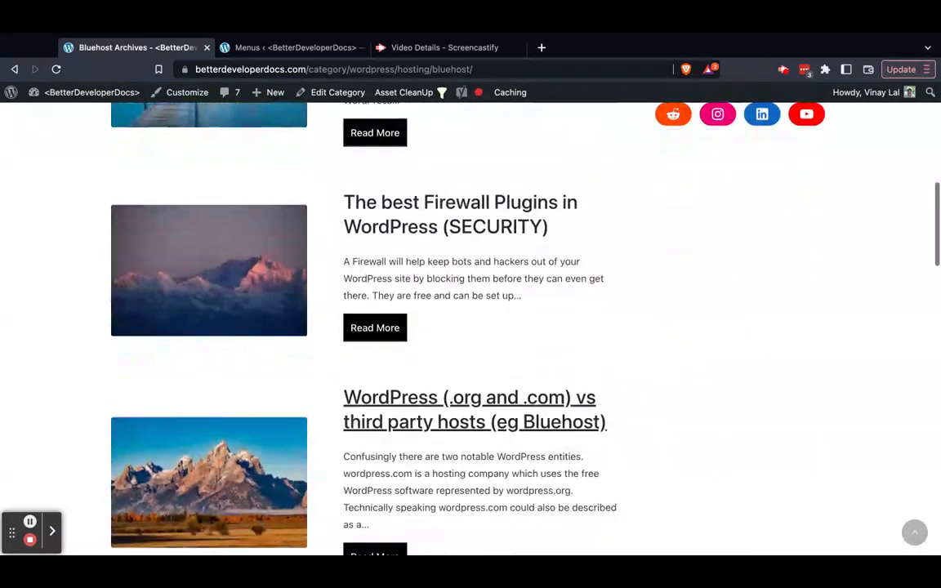
scroll(474, 409, "down", 3)
scroll(474, 408, "down", 10)
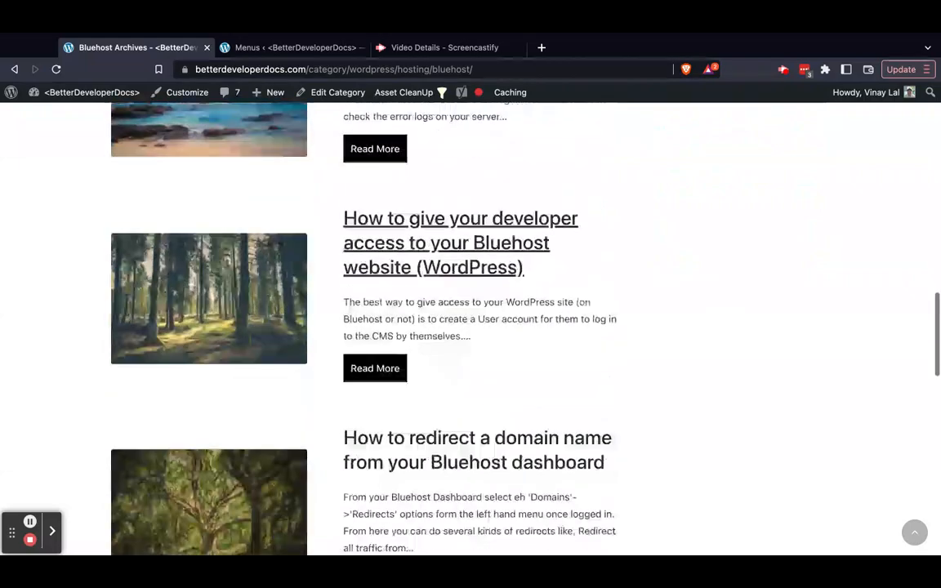
scroll(474, 408, "down", 3)
scroll(347, 349, "up", 20)
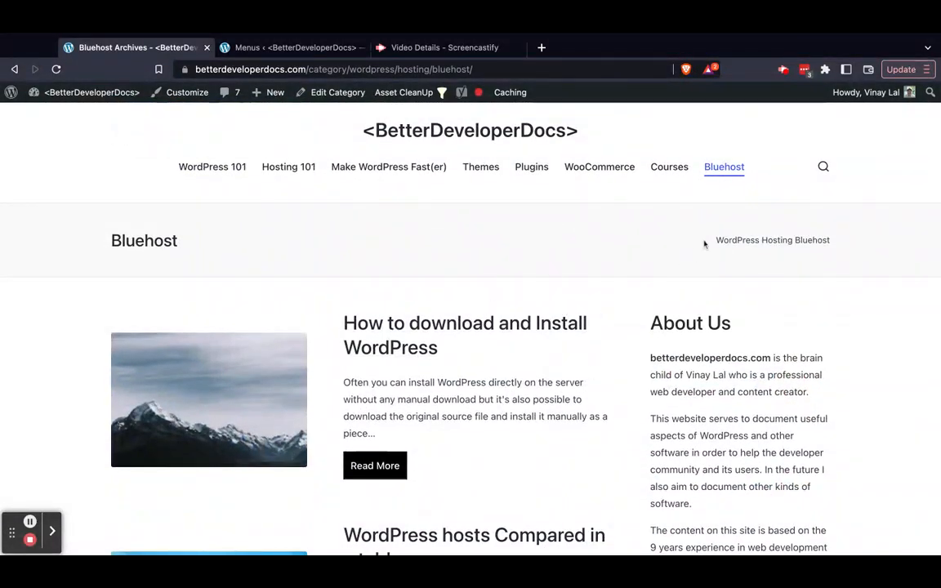
Return to the Menus screen, remove the Bluehost item from the Main menu and save the menu
mouse_move(399, 106)
left_click(303, 48)
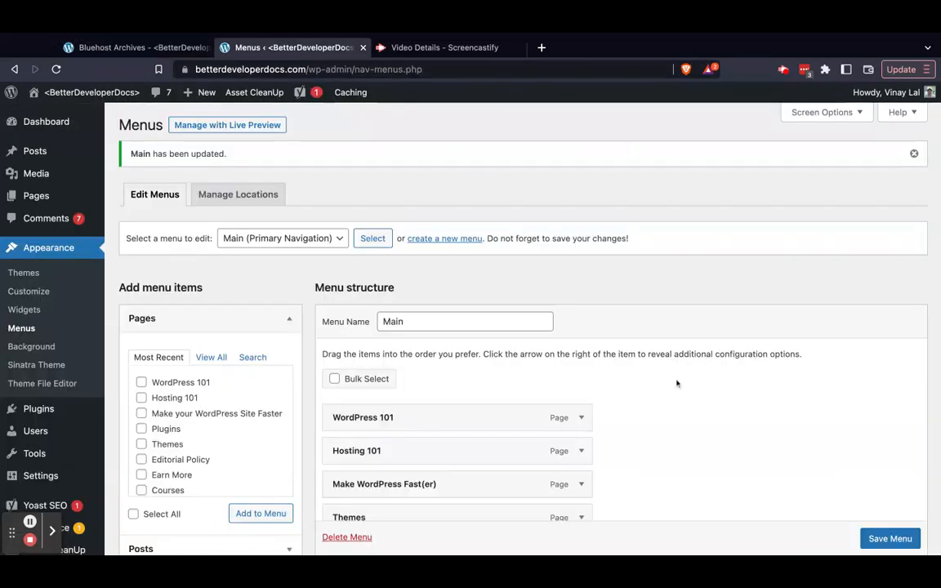
scroll(676, 384, "down", 5)
left_click(582, 366)
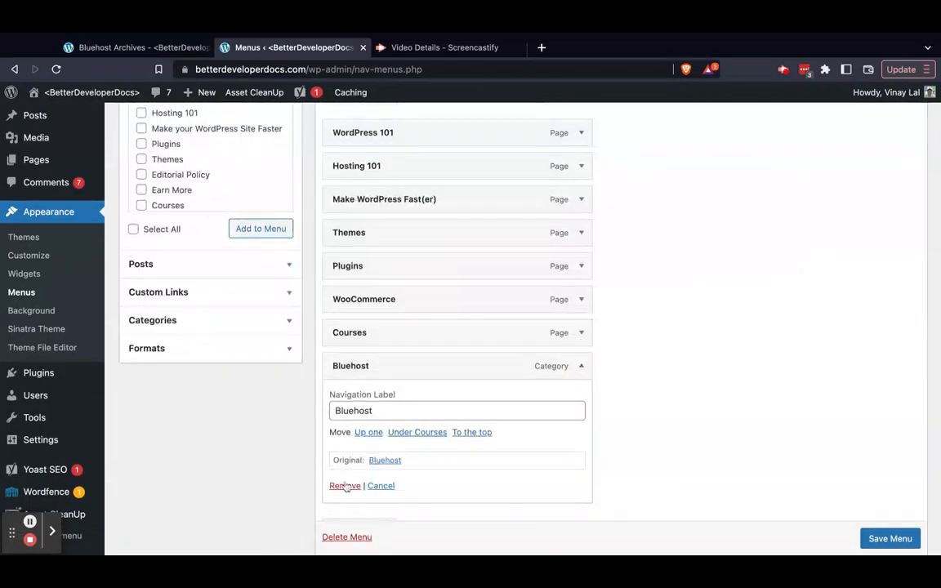
left_click(345, 485)
left_click(892, 490)
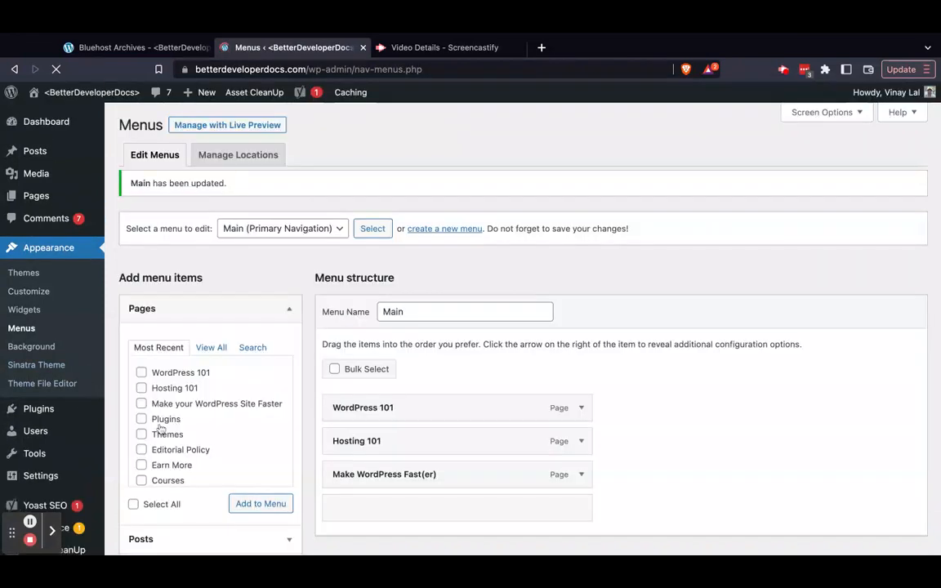
Look through the Pages, Posts and Custom Links sources available for adding menu items
scroll(158, 421, "down", 5)
scroll(204, 417, "up", 5)
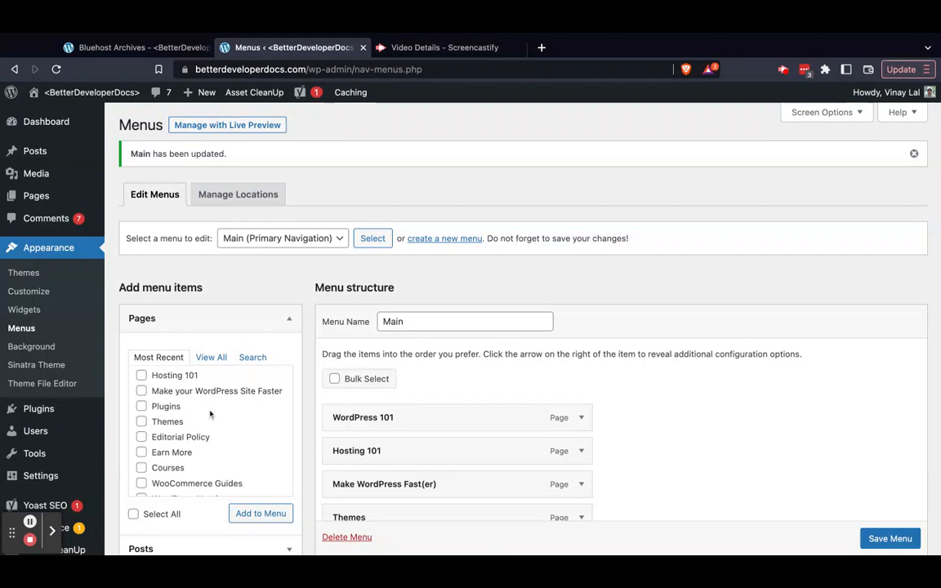
left_click(143, 406)
left_click(291, 318)
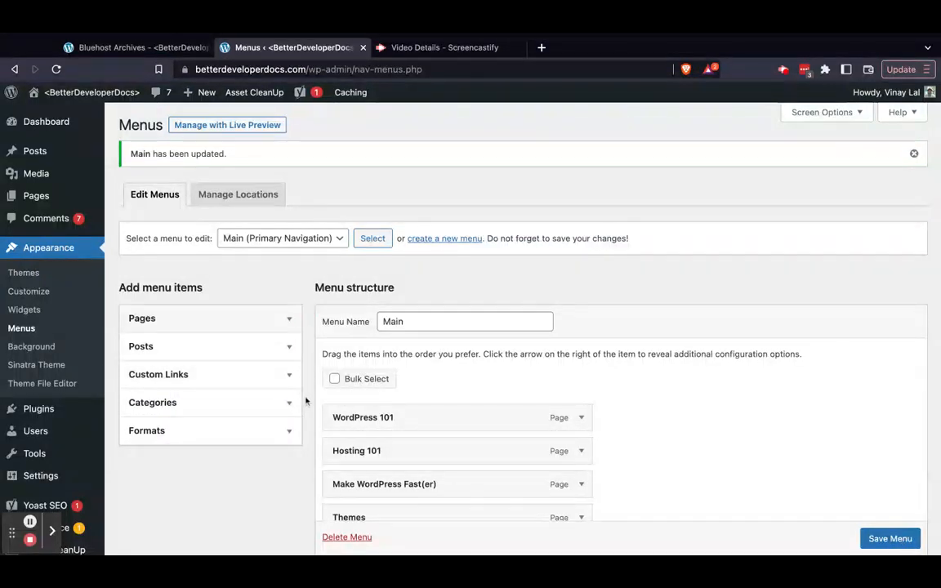
left_click(290, 347)
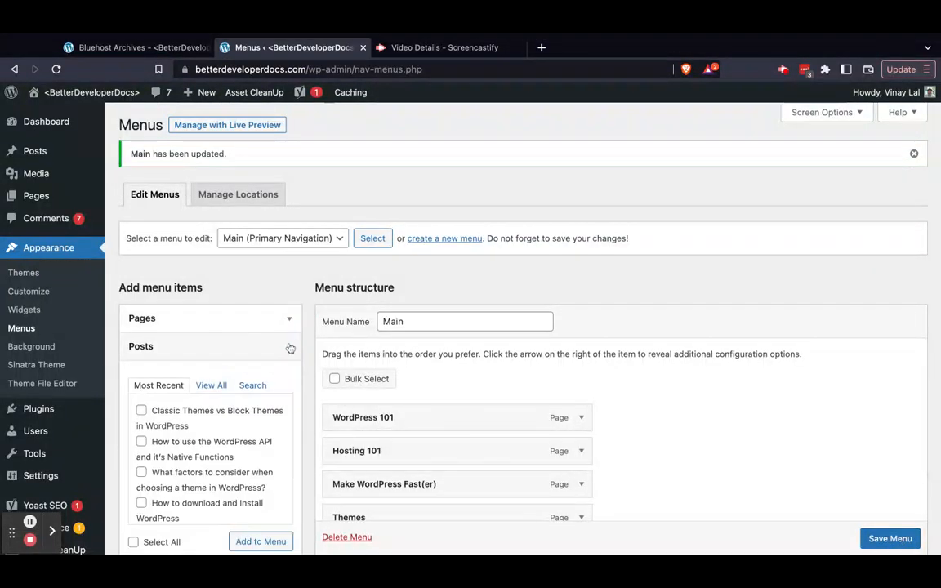
left_click(290, 348)
left_click(275, 377)
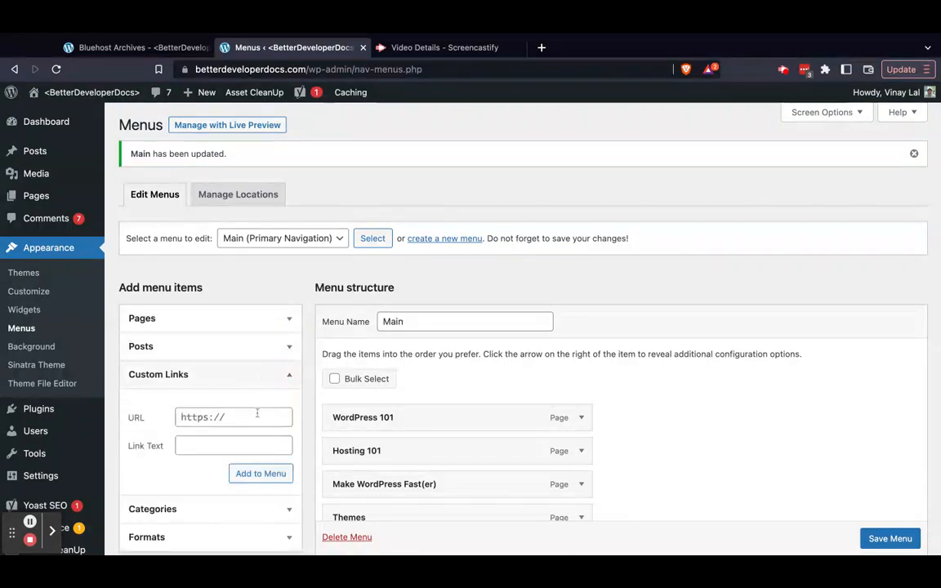
left_click(287, 376)
left_click(287, 376)
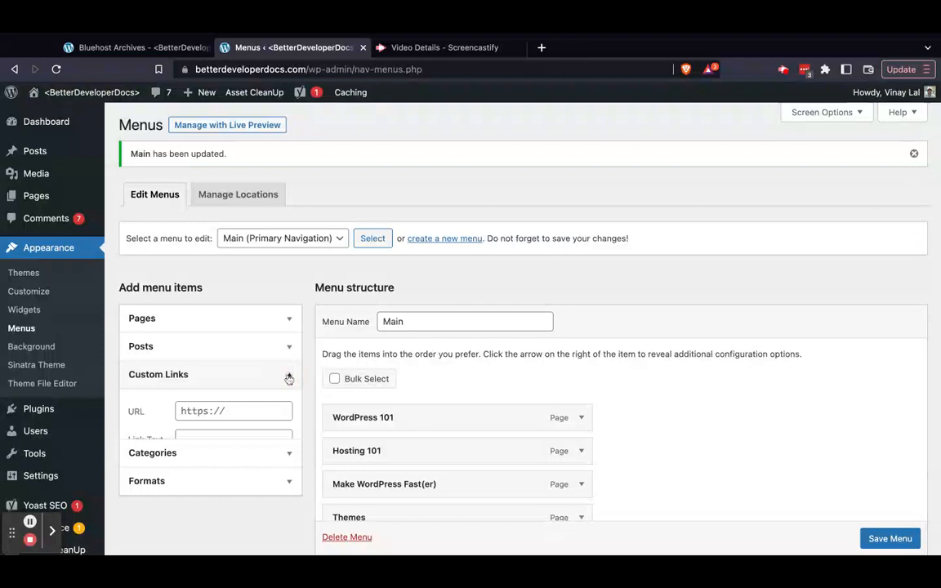
left_click(213, 421)
type("htt")
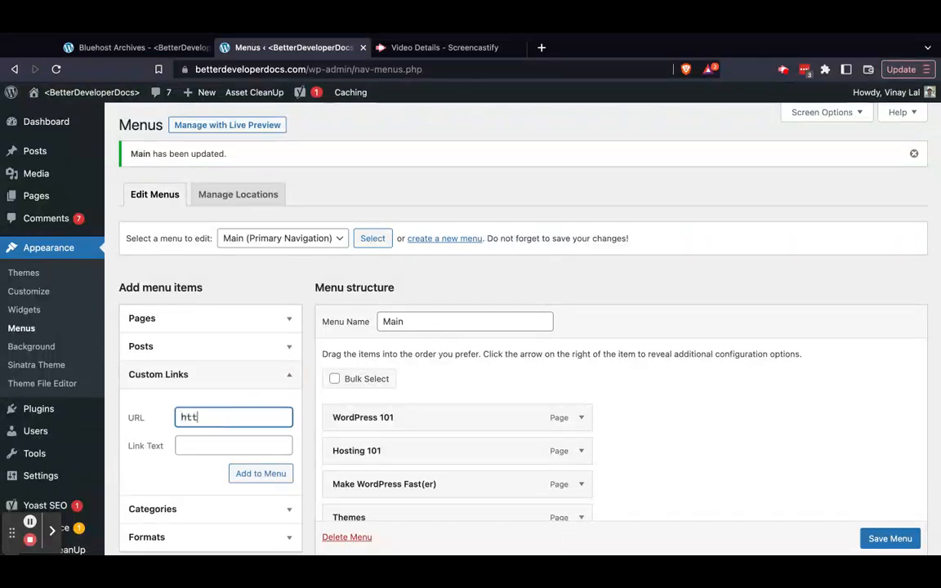
type("ps://google.com")
left_click(205, 446)
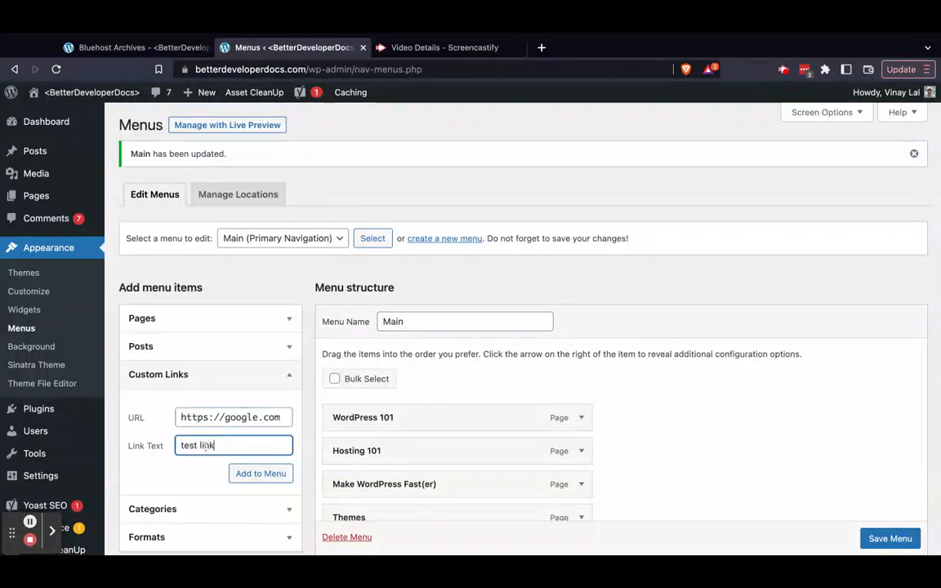
left_click(257, 472)
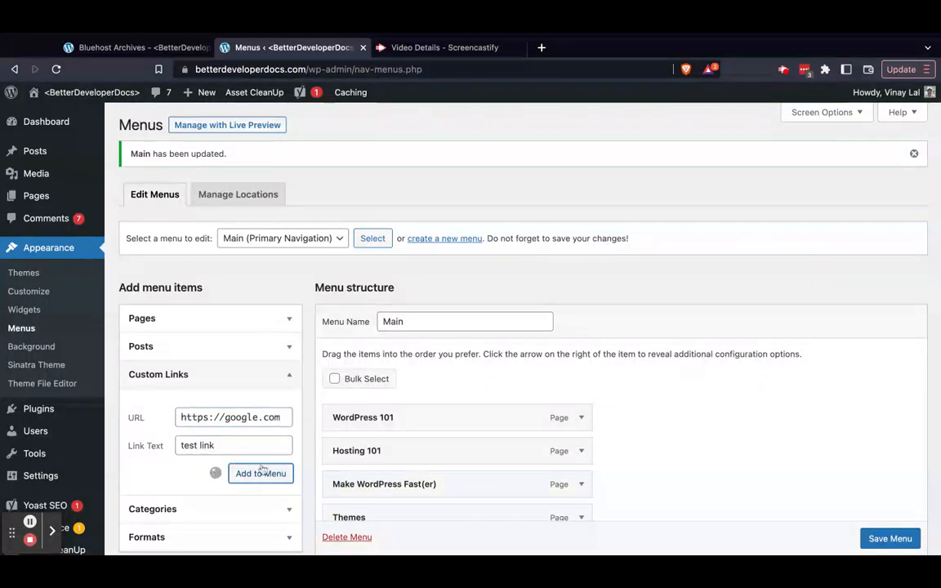
scroll(724, 404, "down", 5)
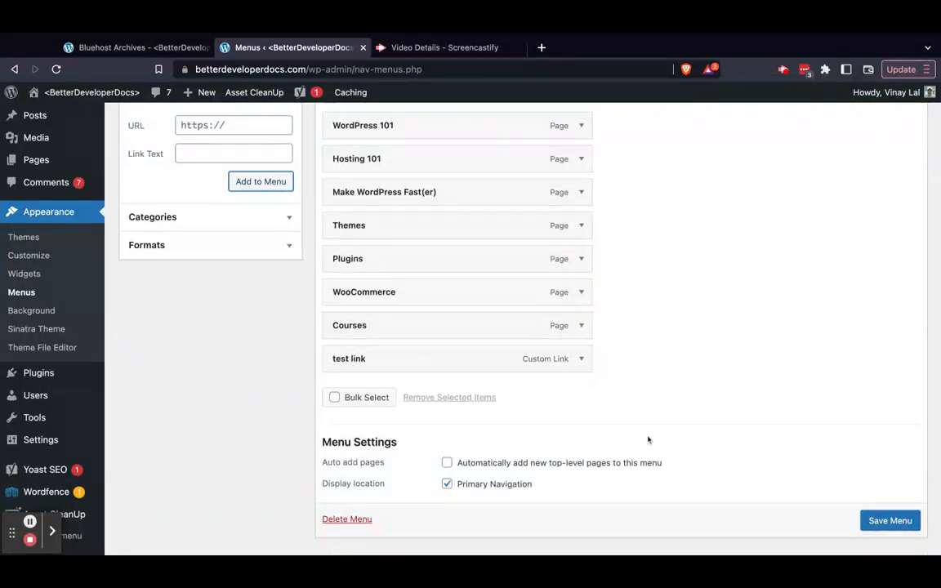
scroll(874, 517, "down", 1)
left_click(881, 502)
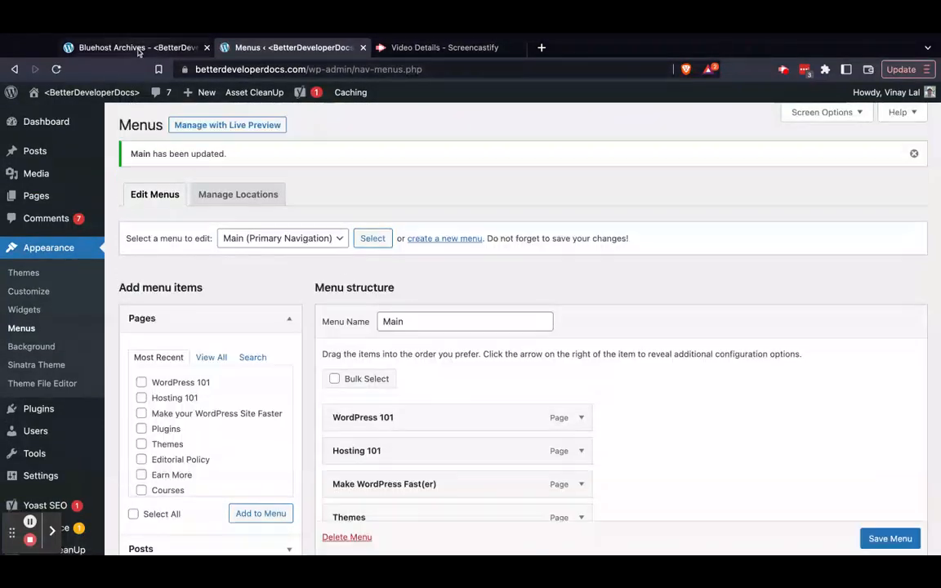
Follow "test link" in the live site's header navigation to check its target and go back to the Bluehost page
left_click(137, 48)
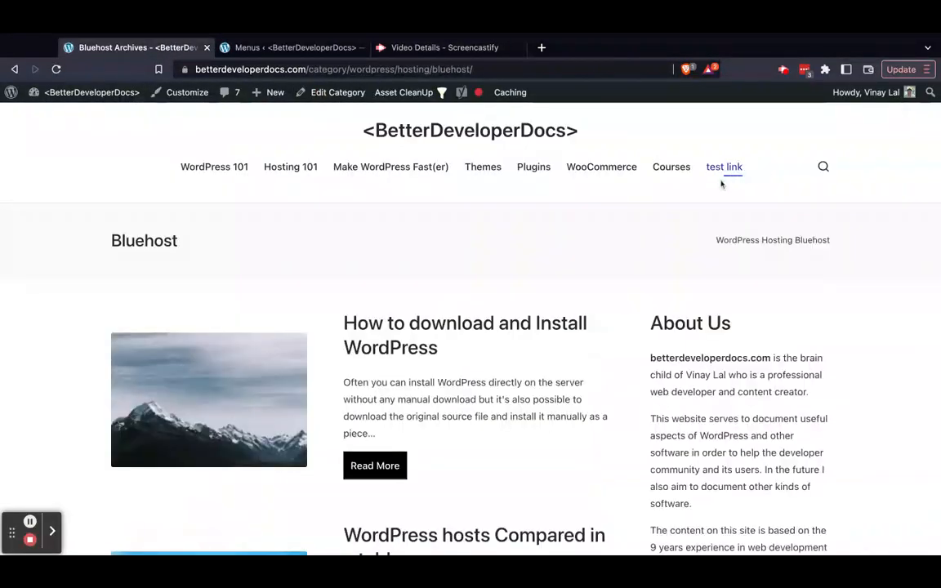
left_click(721, 174)
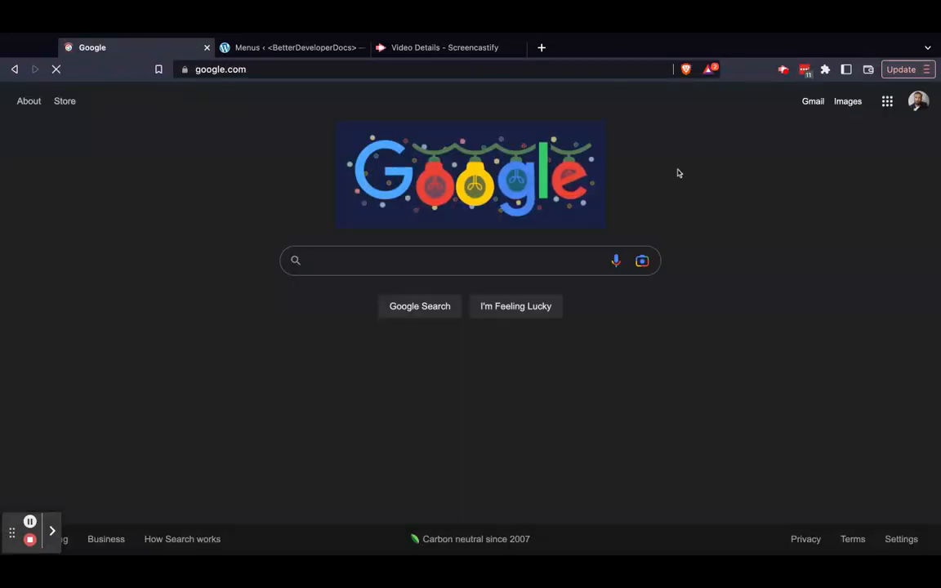
left_click(14, 70)
Remove the "test link" item from the Main menu, save the menu and return to the live Bluehost page
key("ctrl+Tab")
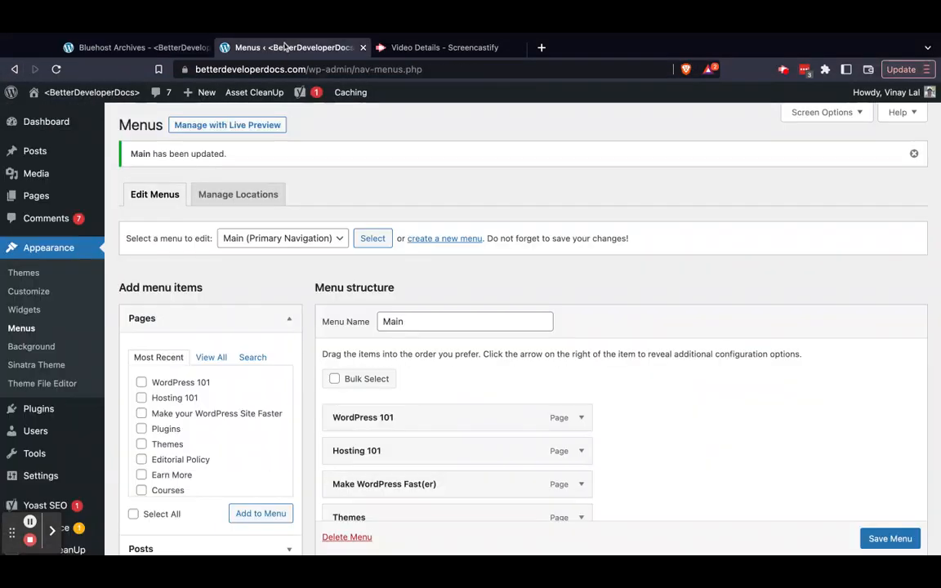
scroll(550, 398, "down", 5)
left_click(581, 410)
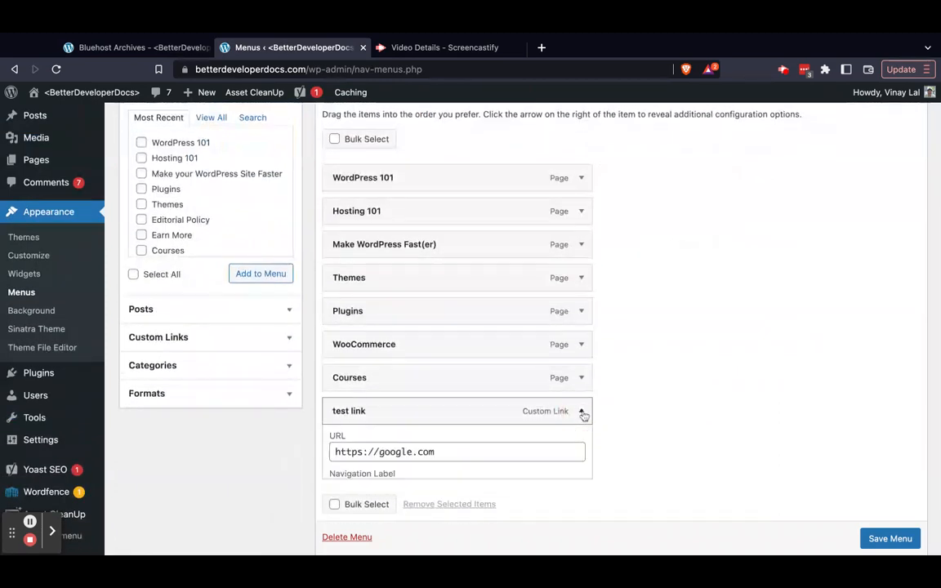
scroll(351, 483, "down", 3)
left_click(339, 423)
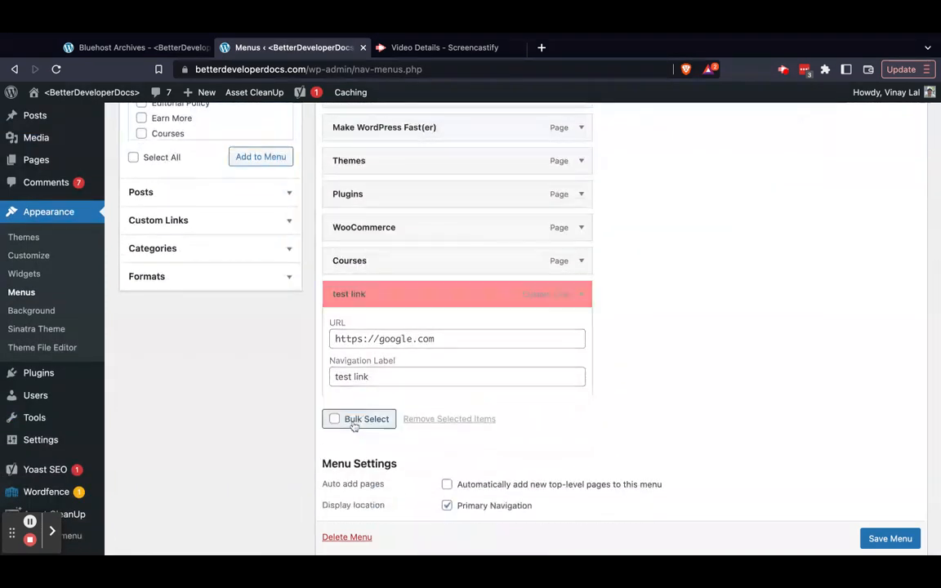
left_click(892, 483)
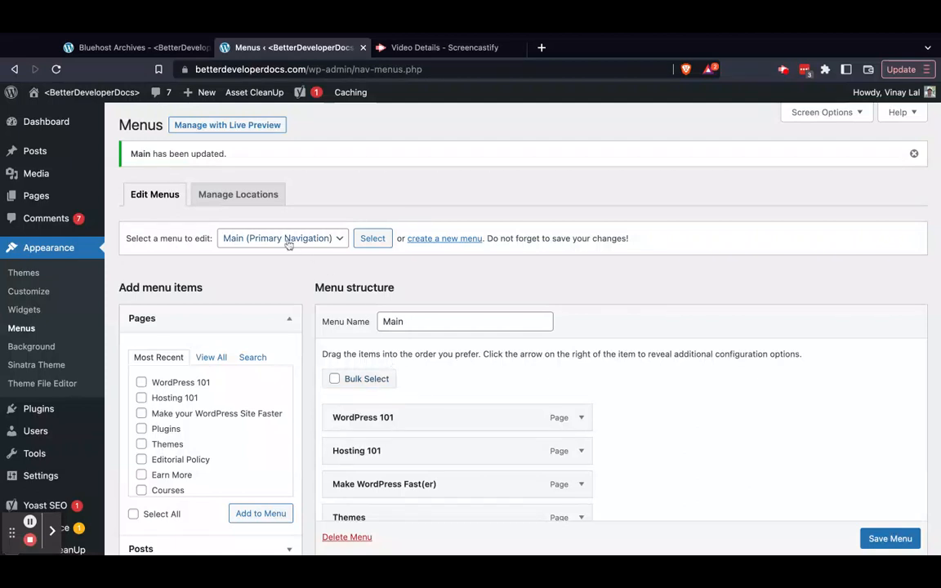
left_click(151, 52)
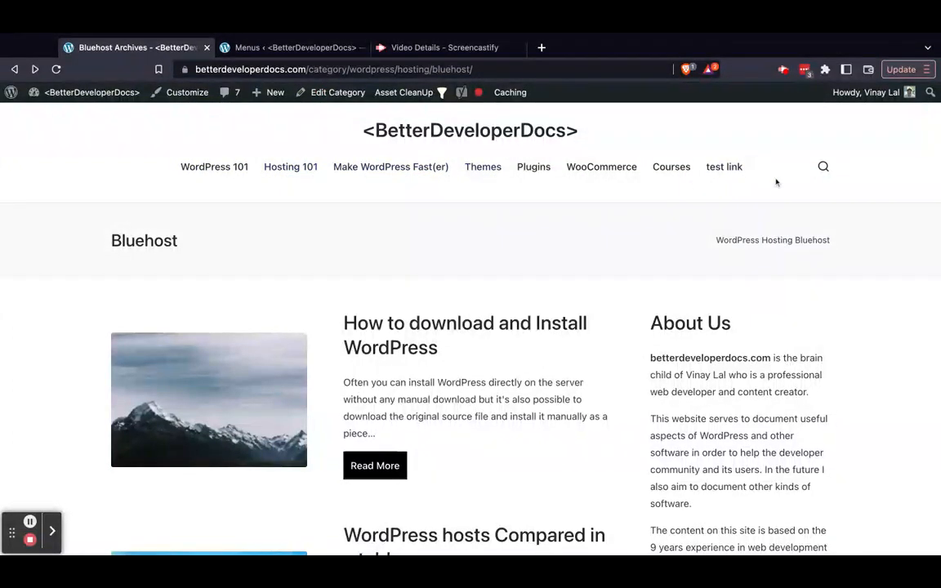
Check the choice of menu to edit on the Menus screen and view the footer of the live Bluehost page
left_click(302, 47)
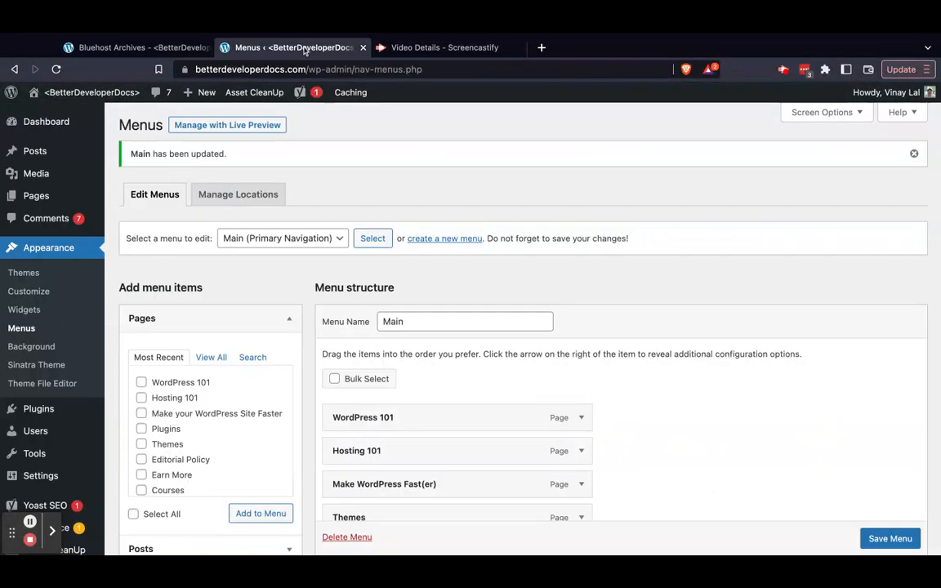
left_click(282, 239)
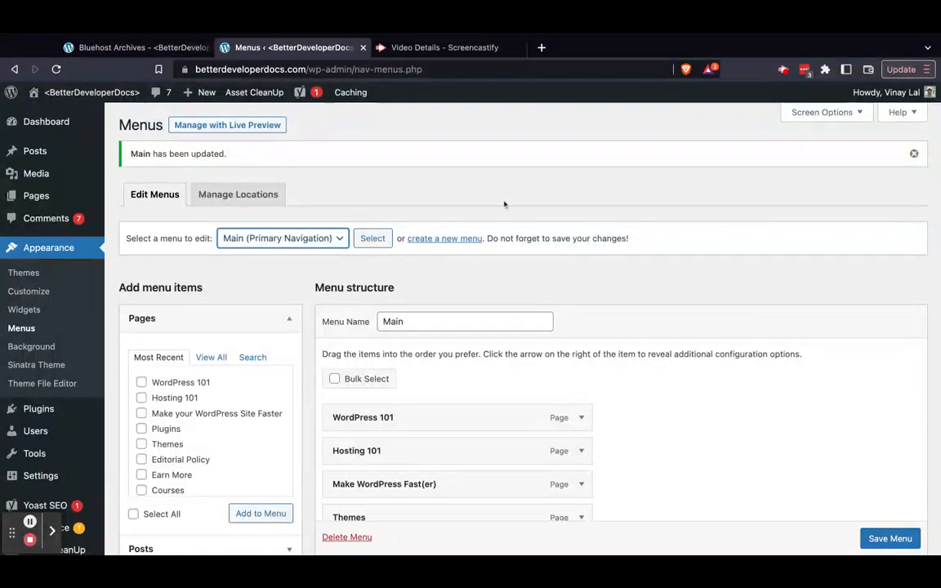
left_click(147, 48)
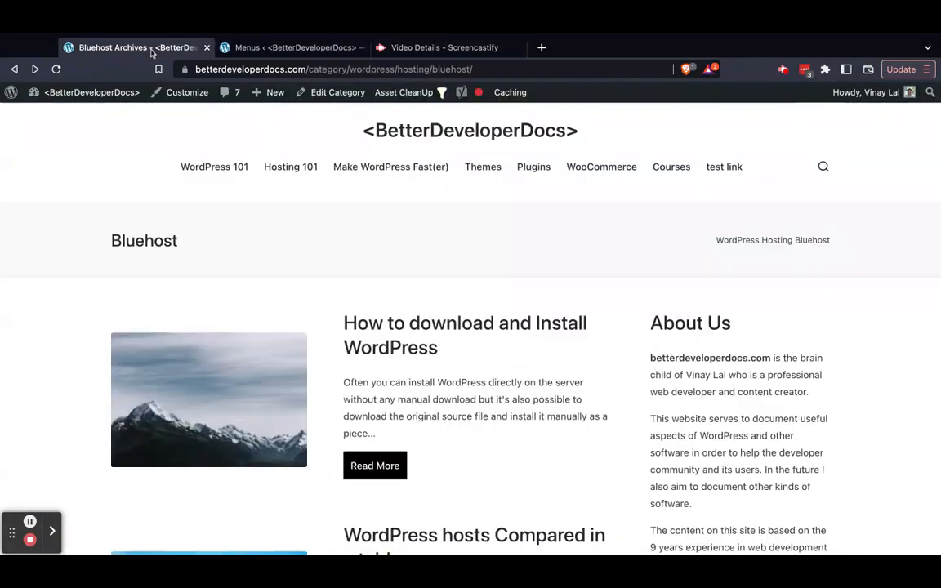
scroll(327, 226, "down", 3)
scroll(327, 226, "down", 10)
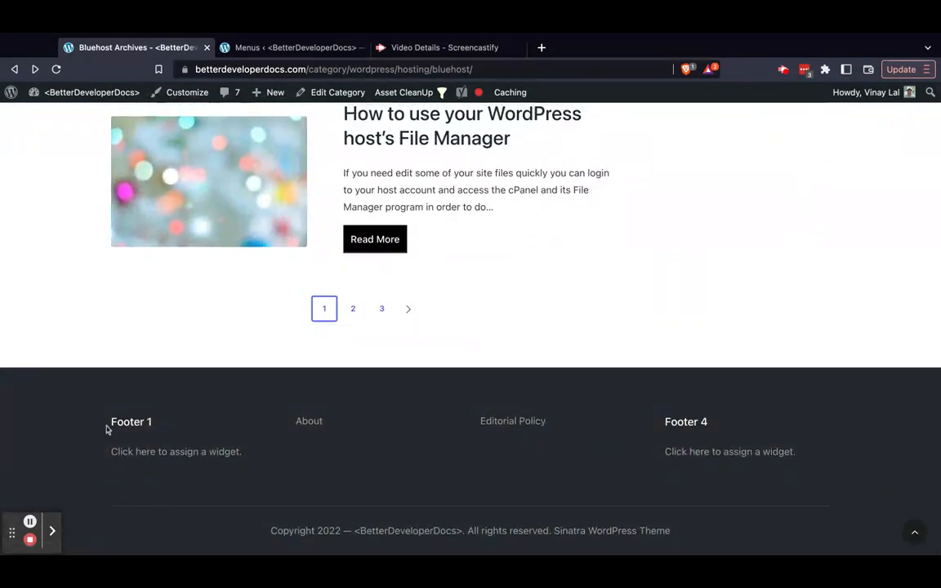
Open the Widgets screen and look over its widget areas and the About Us text in the Default Sidebar
left_click(288, 47)
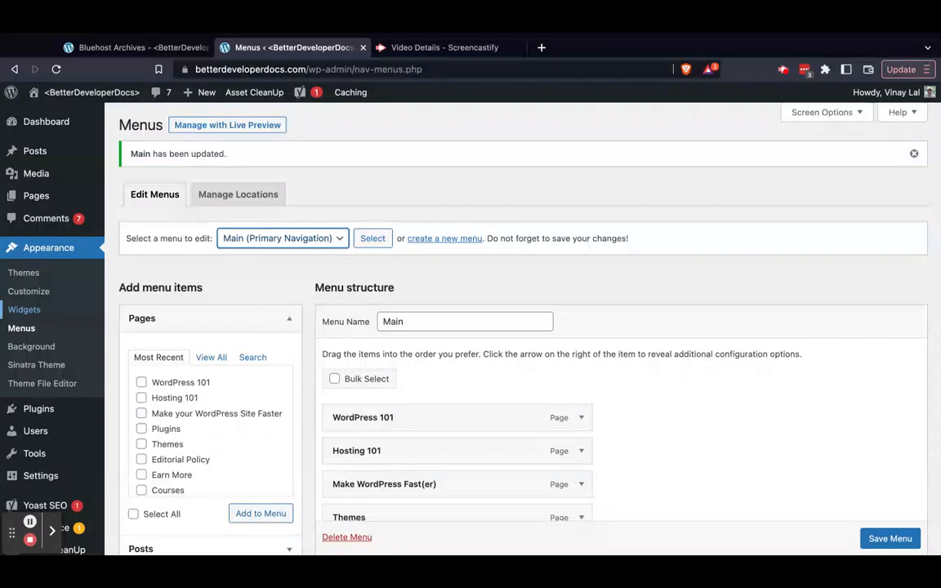
left_click(24, 310)
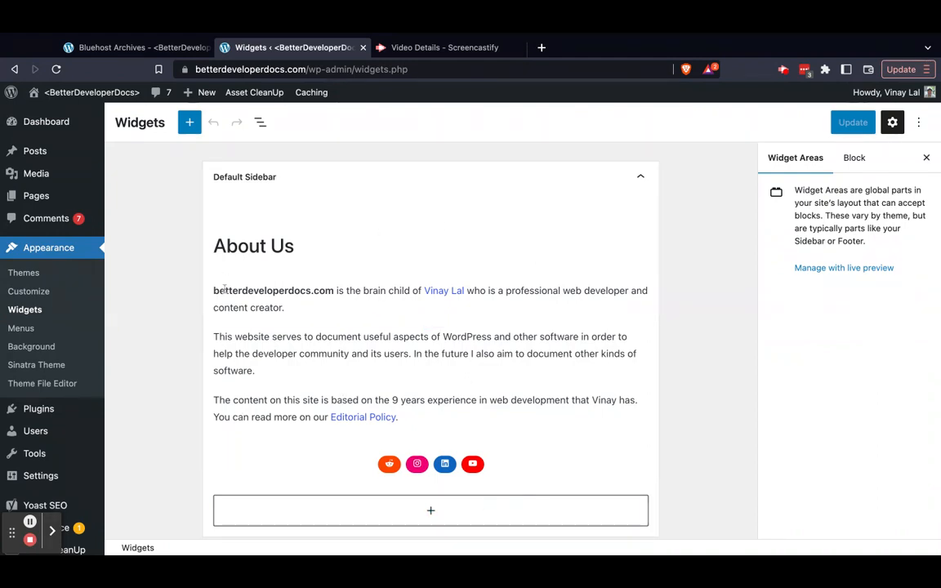
scroll(225, 288, "down", 5)
scroll(224, 288, "down", 2)
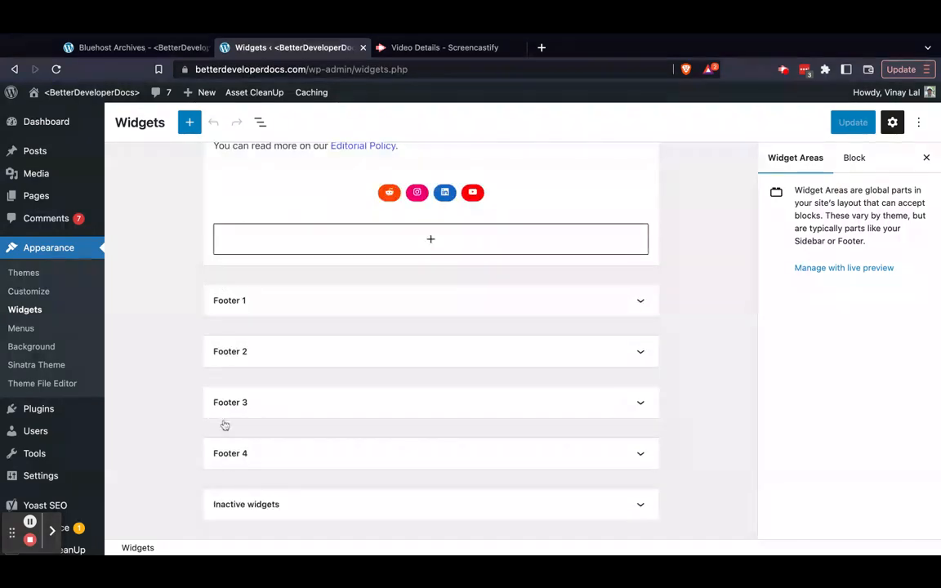
scroll(170, 348, "up", 6)
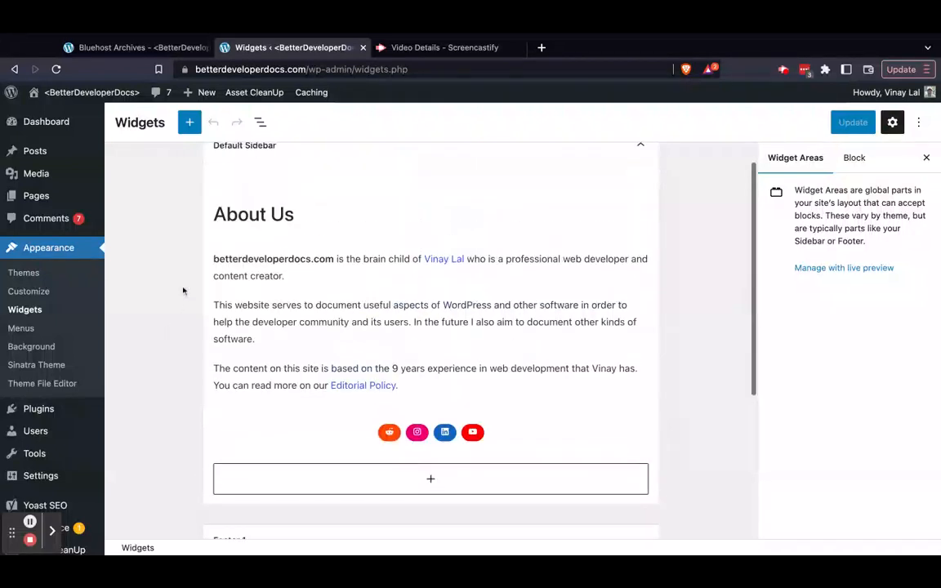
left_click_drag(215, 214, 394, 358)
left_click(160, 328)
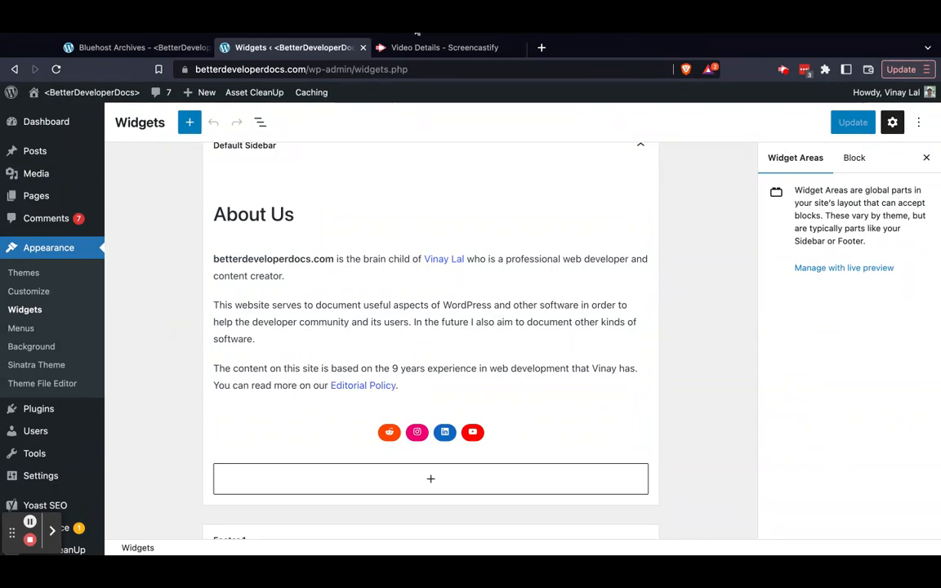
Compare the About Us section in the live Bluehost page's sidebar with the widget content and return to the Widgets screen
left_click(115, 45)
scroll(651, 256, "up", 15)
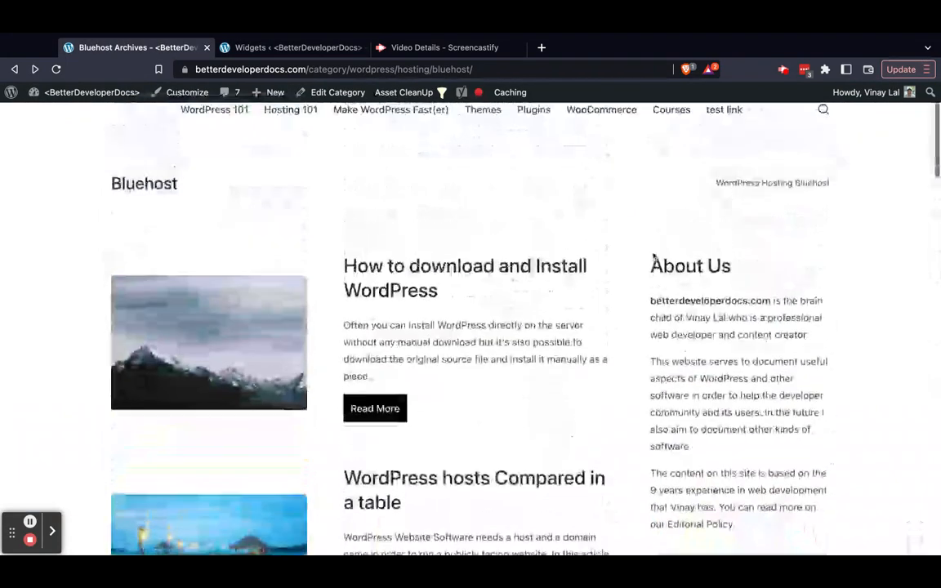
scroll(670, 248, "down", 2)
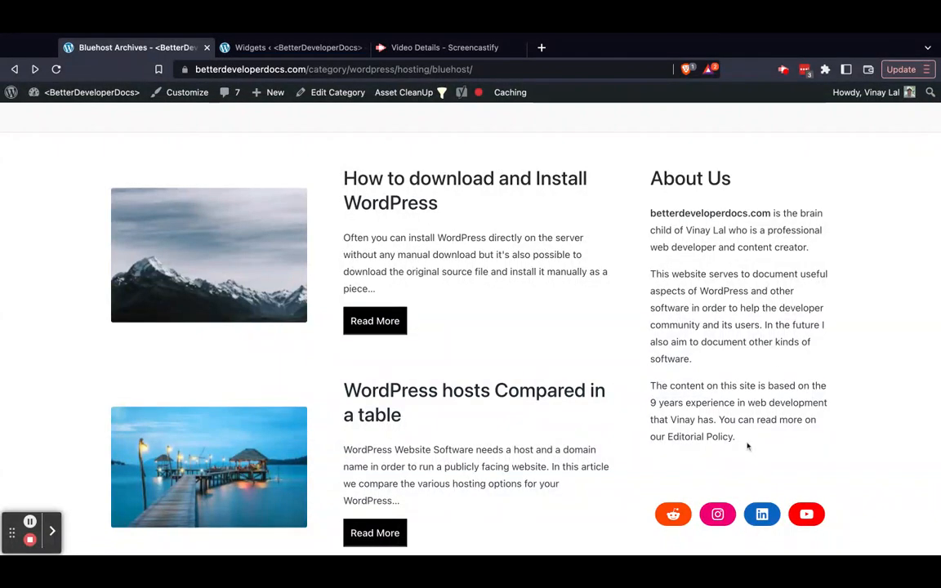
left_click(281, 49)
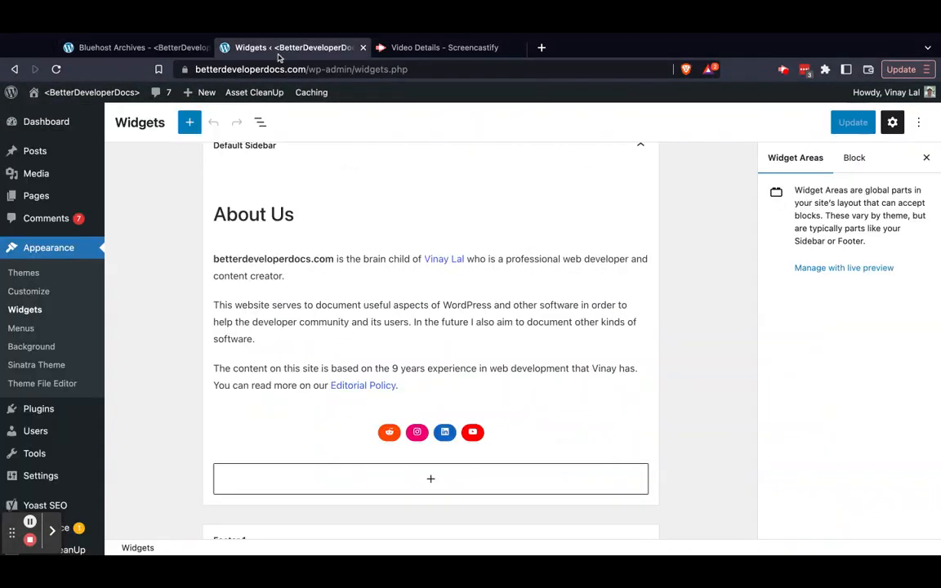
Inspect the Default Sidebar's About Us heading, its Reddit icon link and the blocks available for adding
scroll(426, 242, "up", 1)
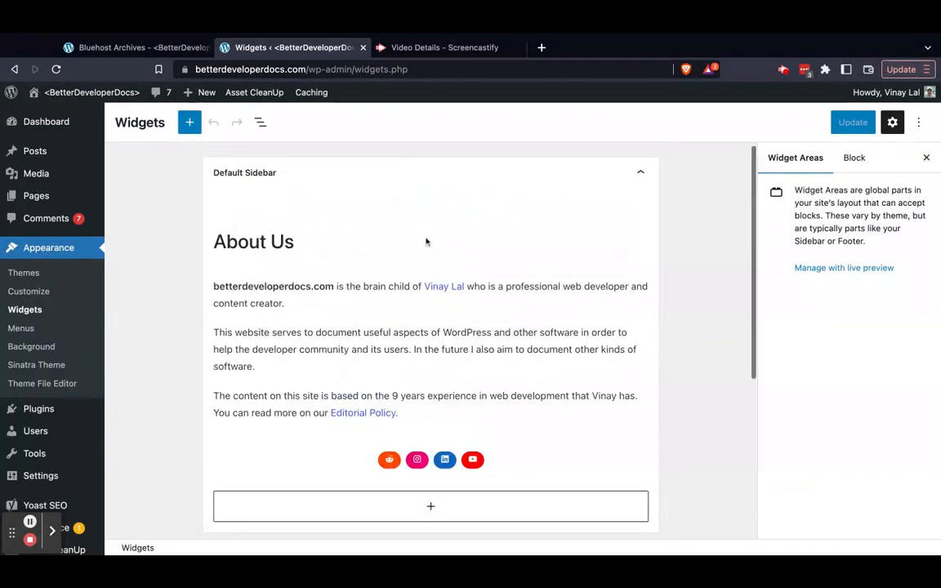
left_click(235, 244)
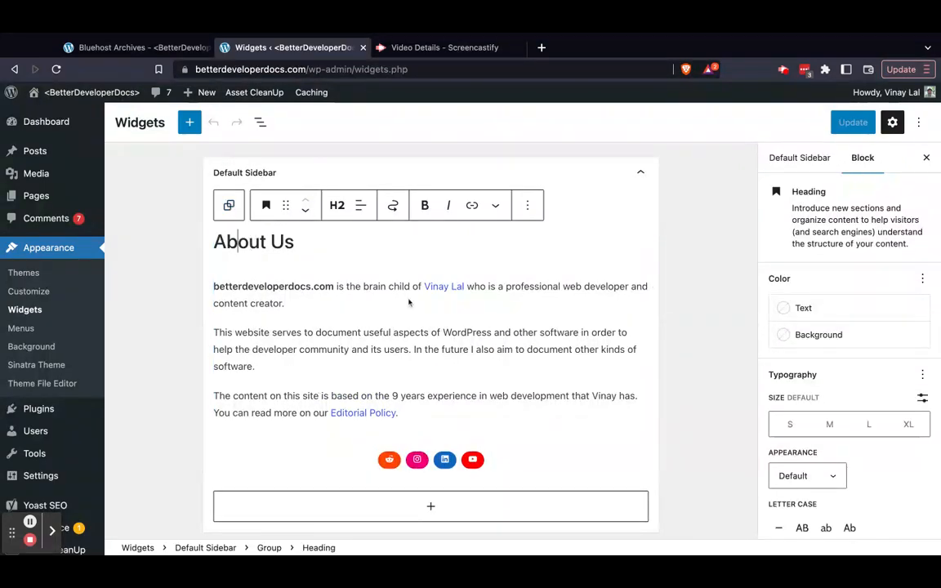
left_click(392, 461)
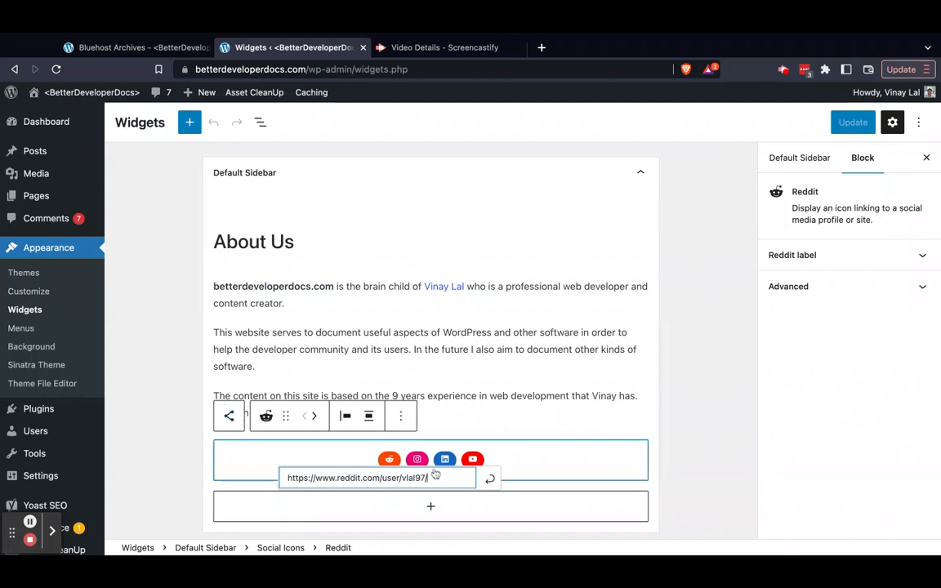
left_click(427, 508)
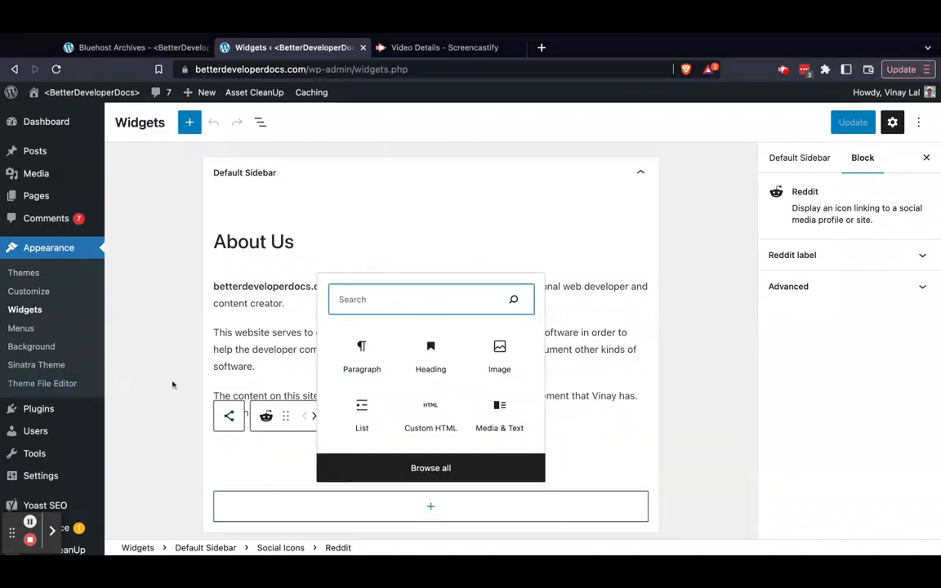
left_click(157, 382)
Look at the area around the social icons in the live page's sidebar and return to the Widgets screen
left_click(152, 47)
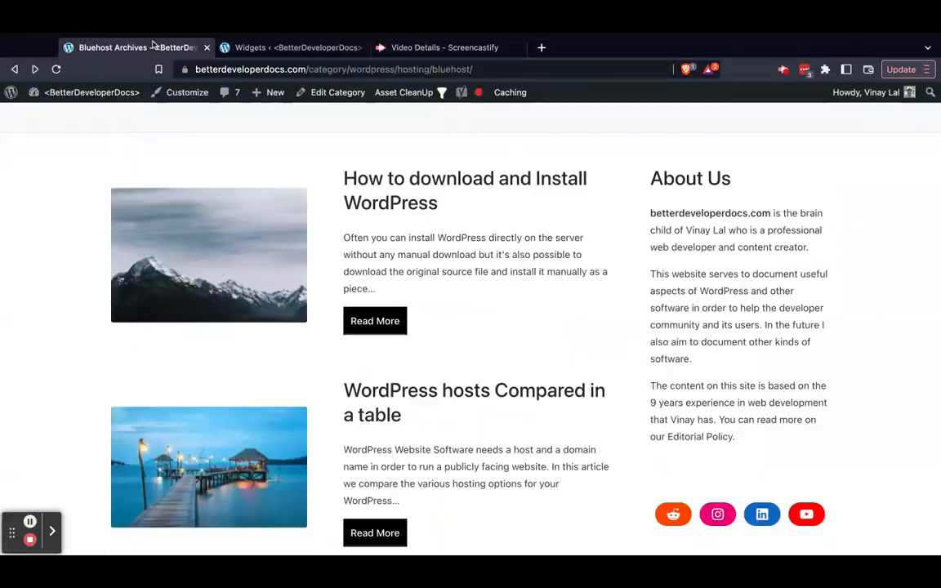
scroll(664, 468, "down", 2)
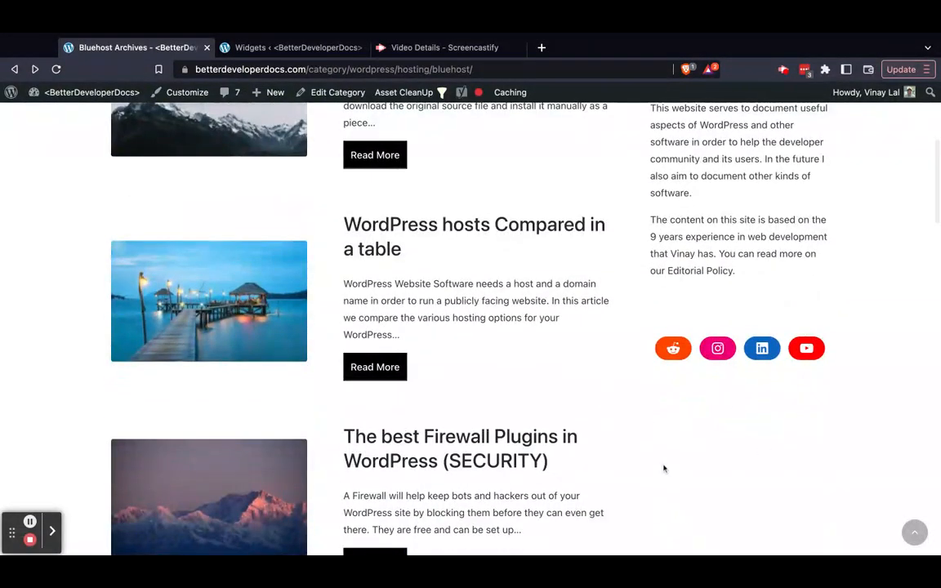
left_click(294, 47)
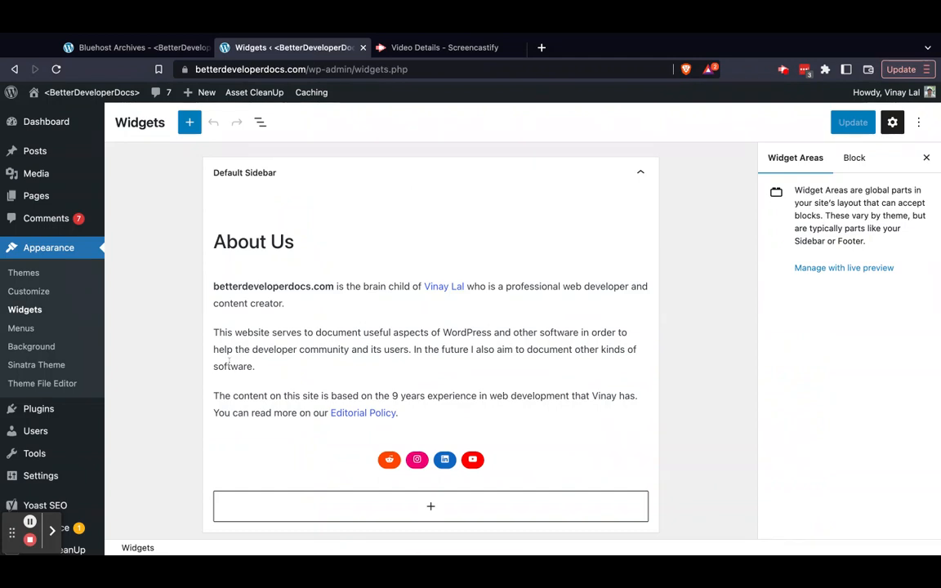
Look at the Footer 1 widget area and expand Footer 2 to view its content
scroll(136, 399, "down", 3)
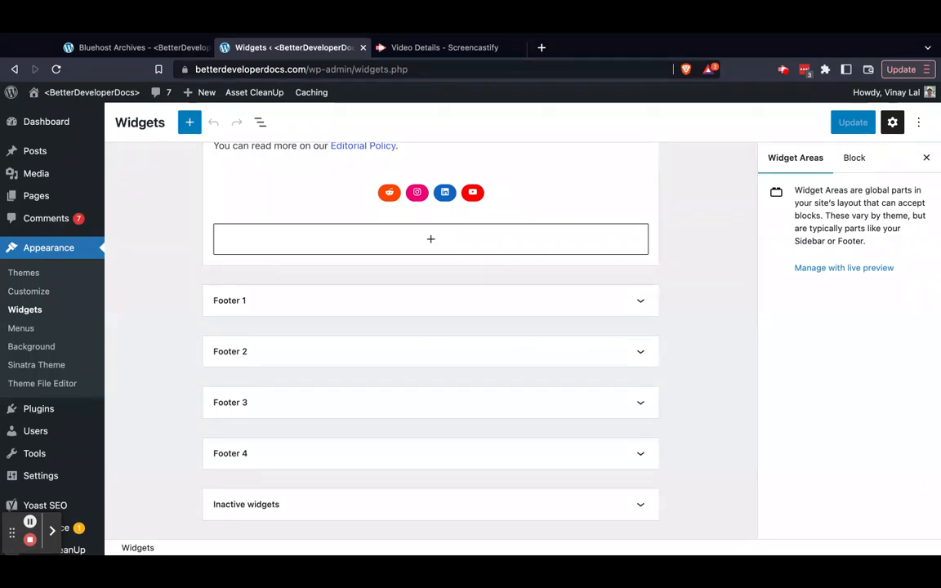
left_click(266, 305)
left_click(266, 306)
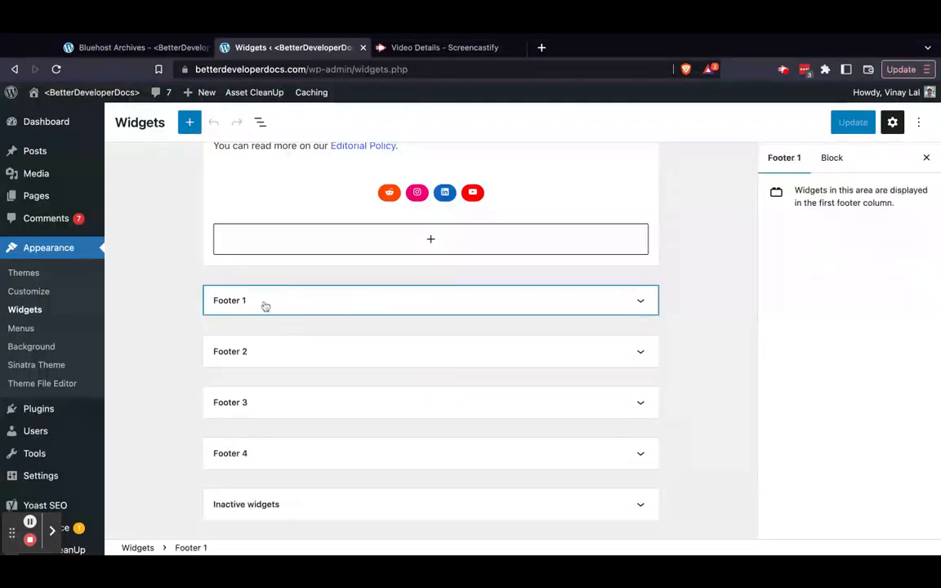
left_click(290, 354)
scroll(290, 352, "down", 2)
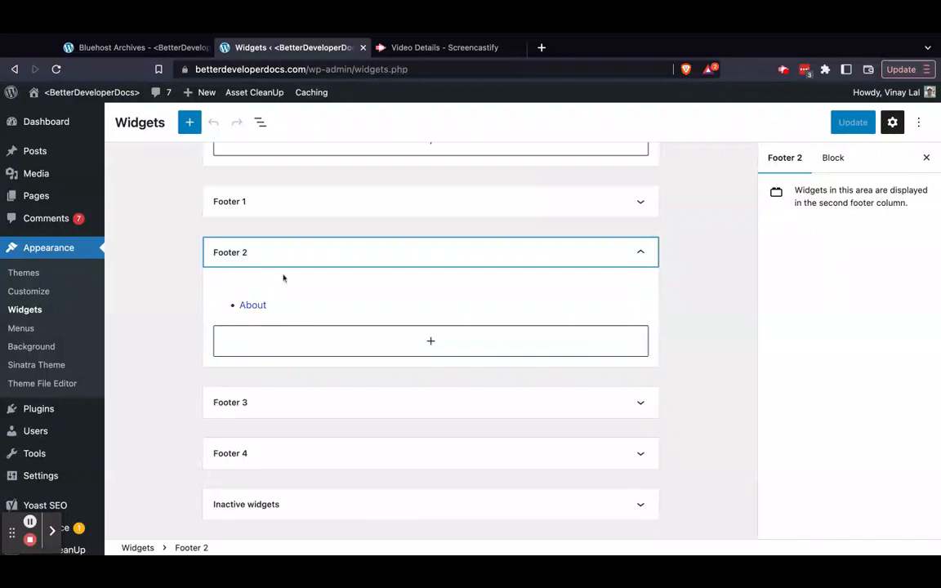
View the footer columns on the live Bluehost page and expand the Footer 3 widget area to compare its content
left_click(163, 48)
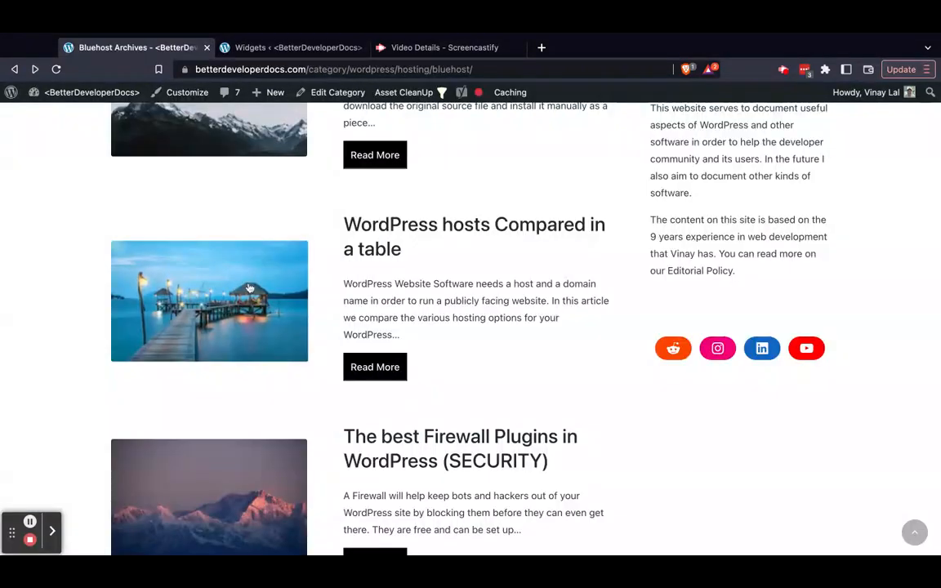
scroll(248, 287, "down", 10)
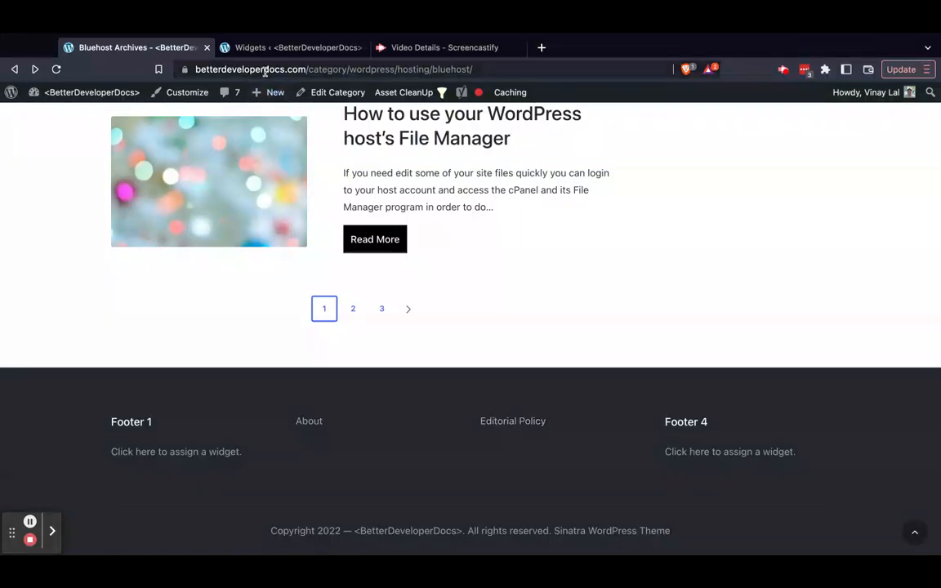
left_click(279, 46)
left_click(292, 399)
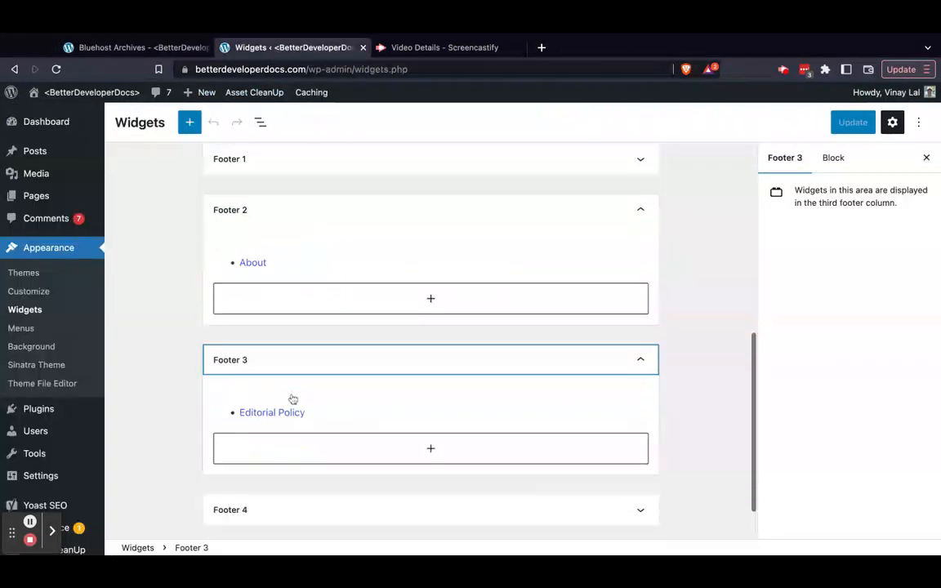
scroll(292, 400, "down", 2)
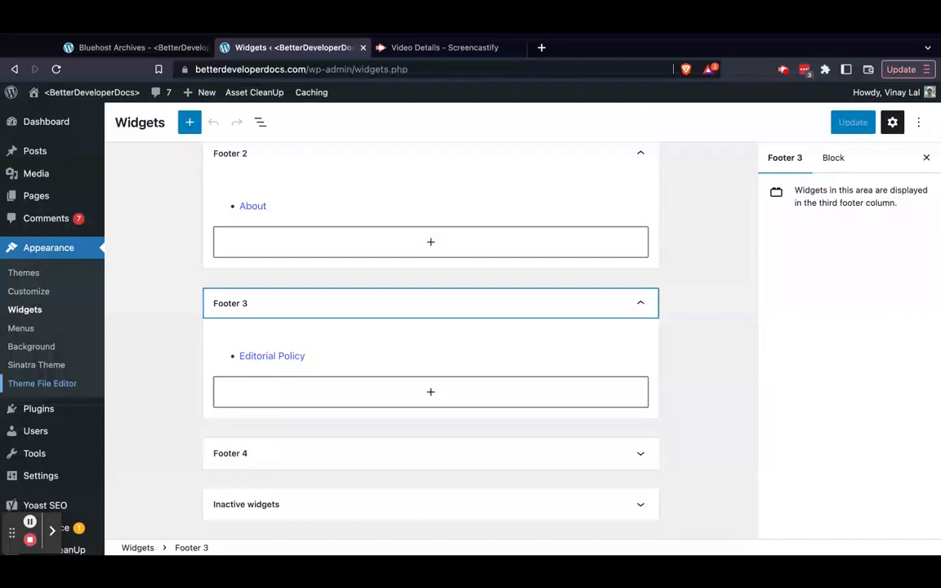
Open the Theme File Editor and look over the Sinatra theme's stylesheet and theme file list
left_click(42, 384)
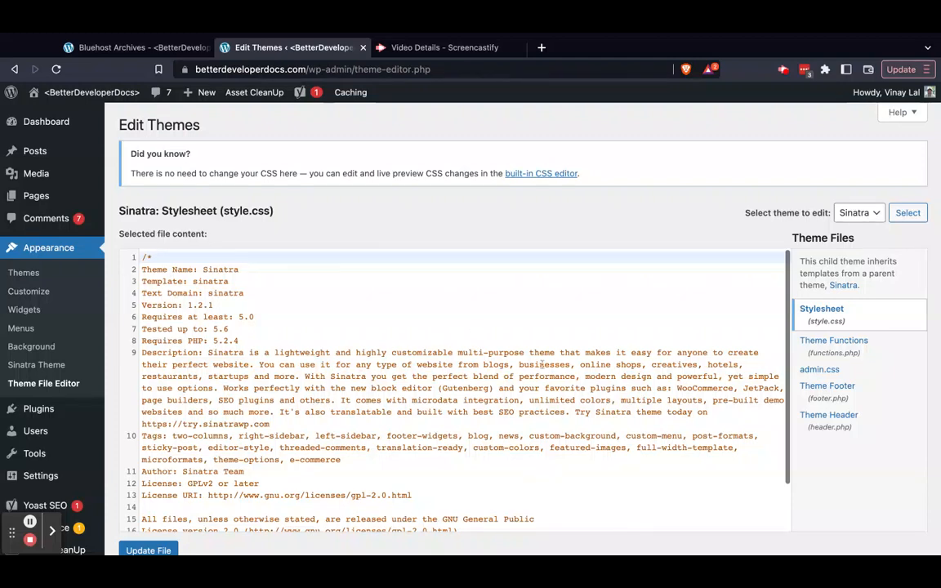
scroll(325, 247, "down", 2)
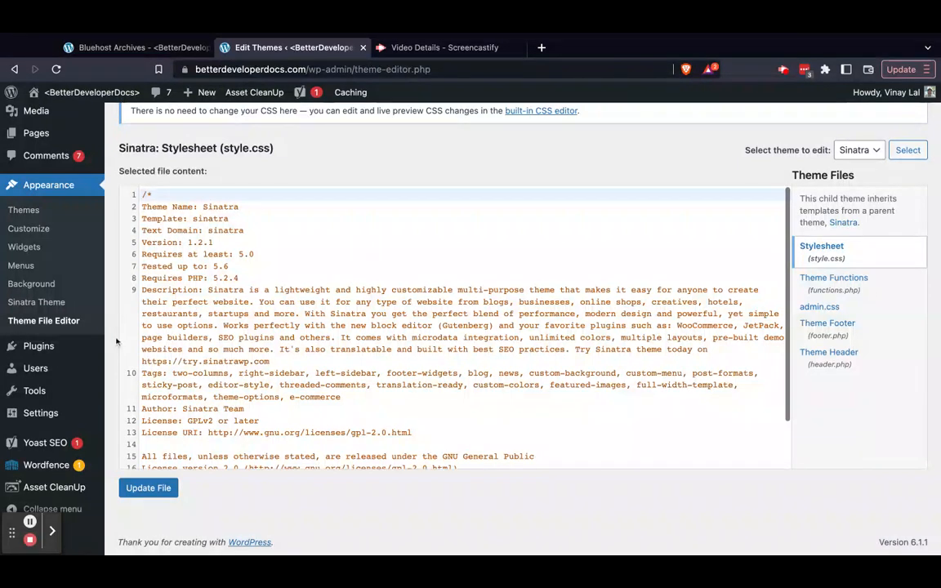
Open the list of installed plugins and look through the plugins, their descriptions and their action links
left_click(45, 353)
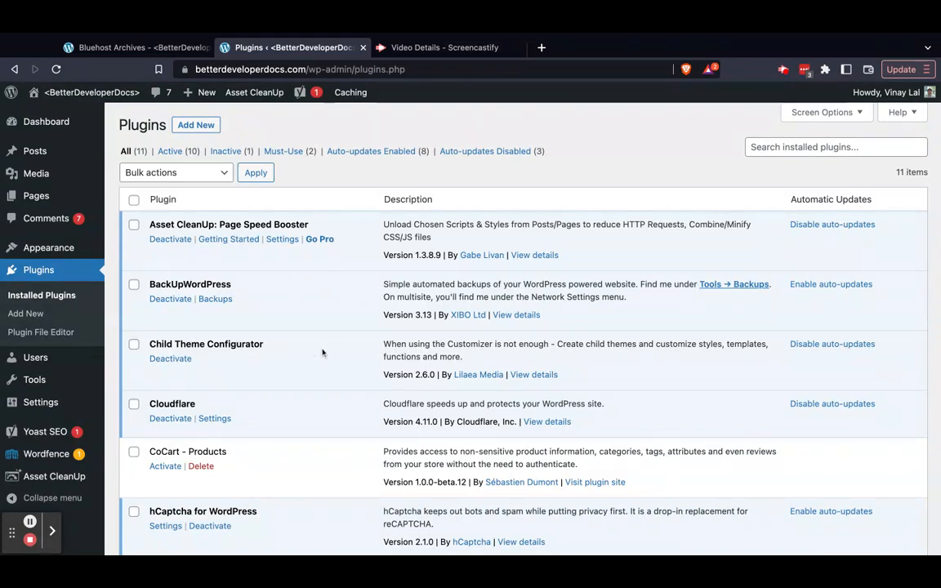
scroll(322, 379, "down", 5)
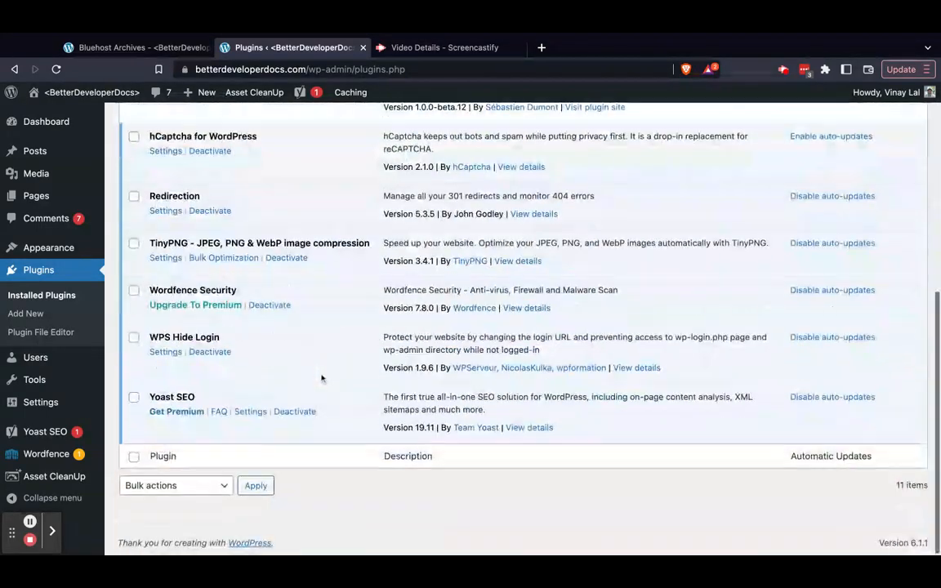
scroll(473, 310, "up", 5)
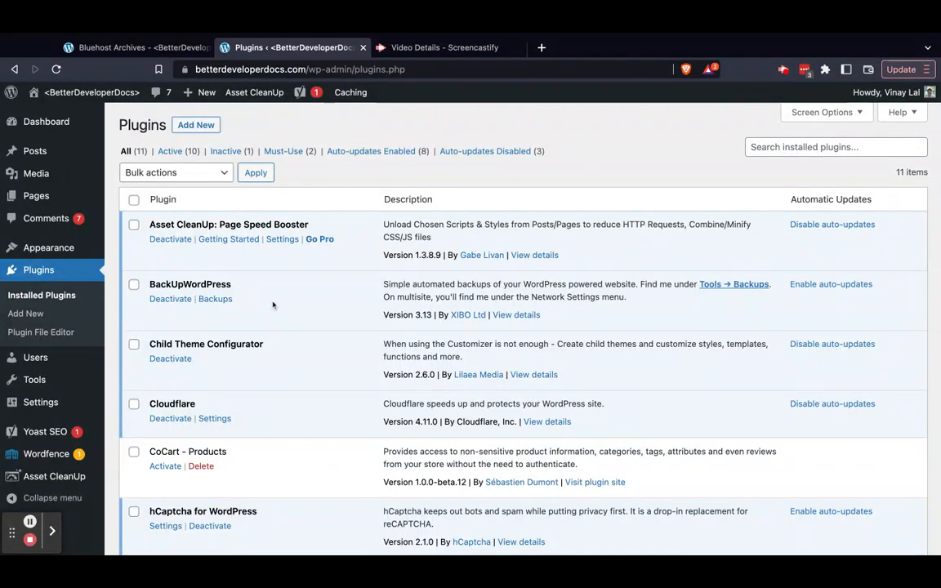
scroll(273, 304, "down", 1)
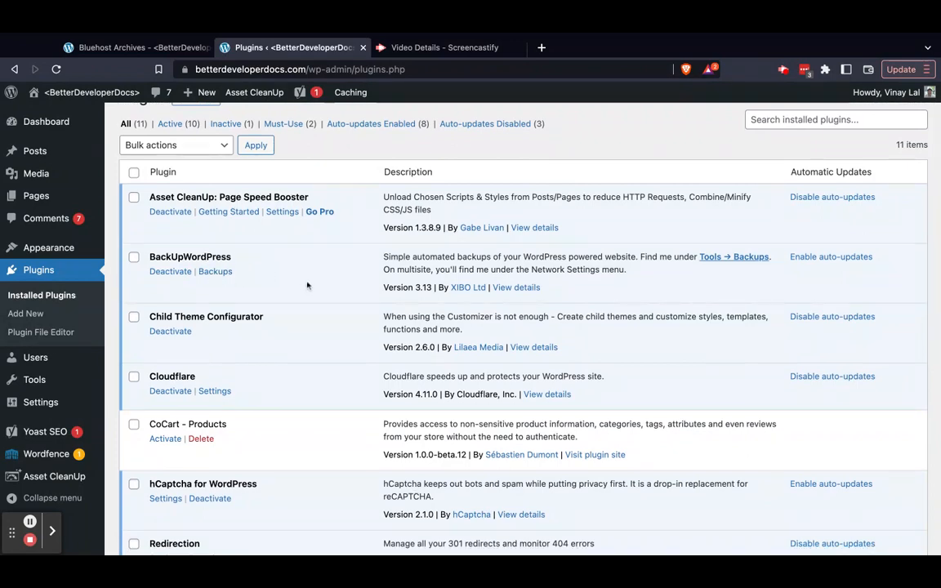
scroll(307, 286, "down", 3)
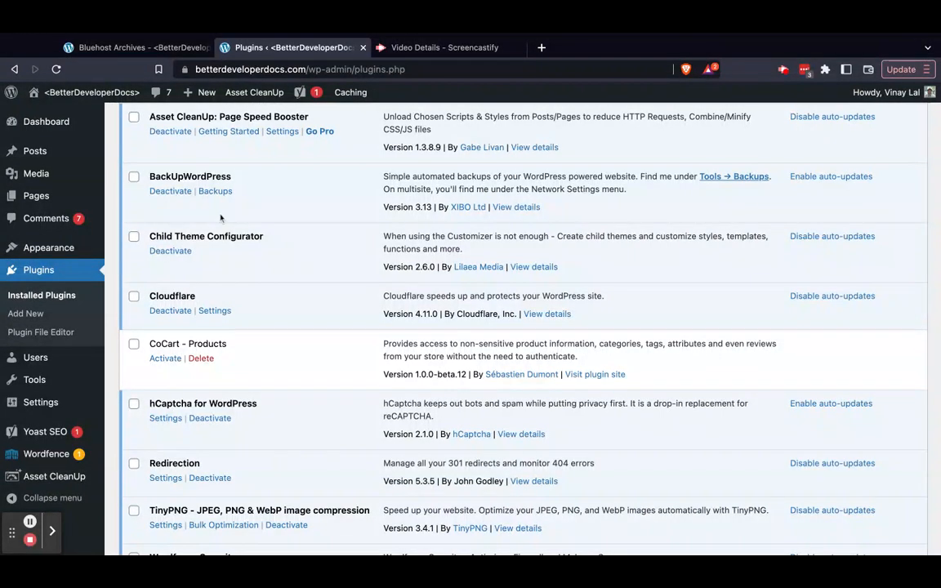
scroll(346, 207, "down", 3)
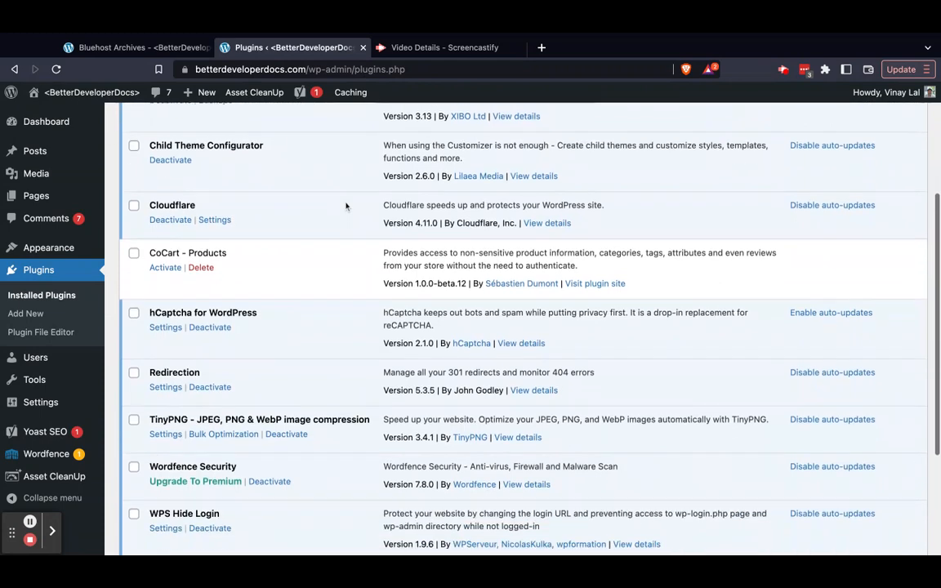
scroll(296, 149, "up", 6)
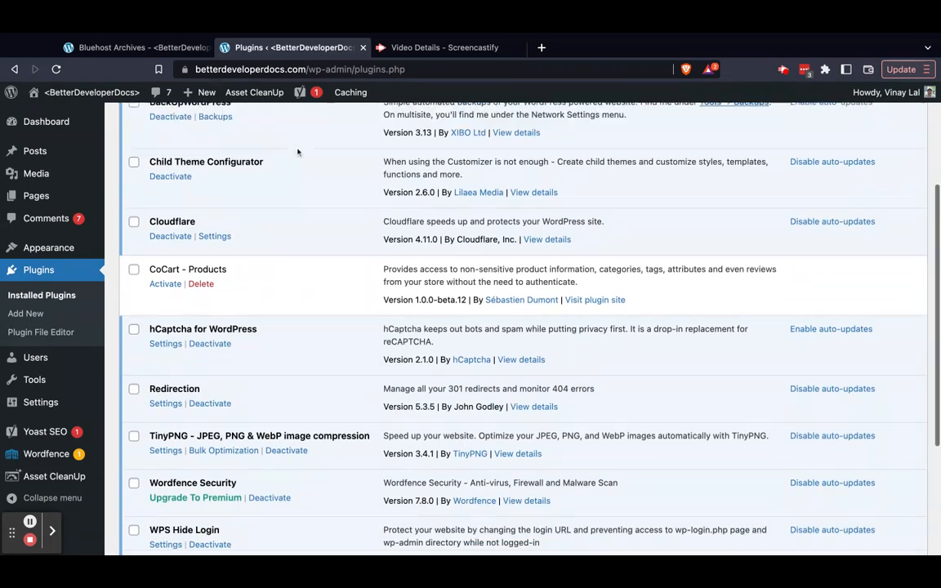
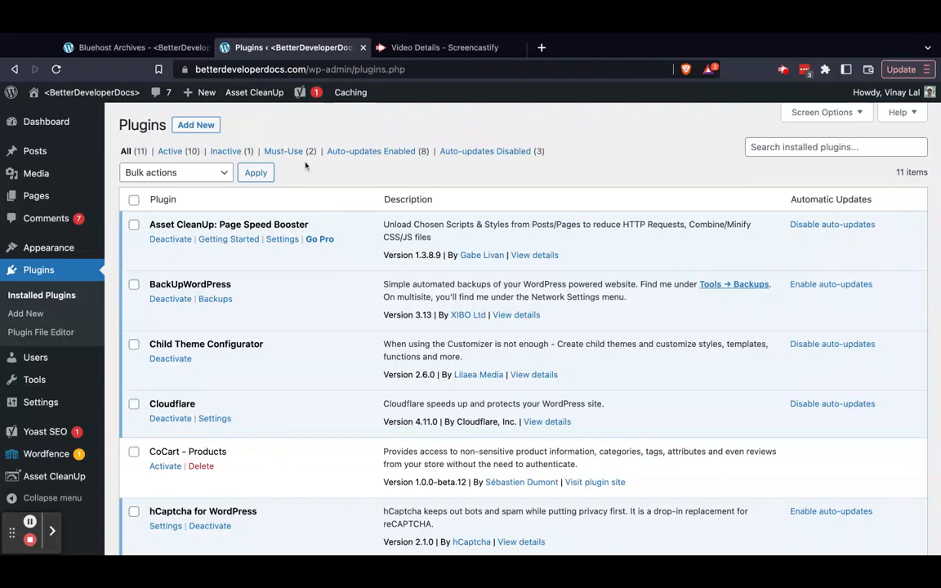
Search the plugin directory for "woocommerce", and install and activate the WooCommerce plugin
left_click(197, 126)
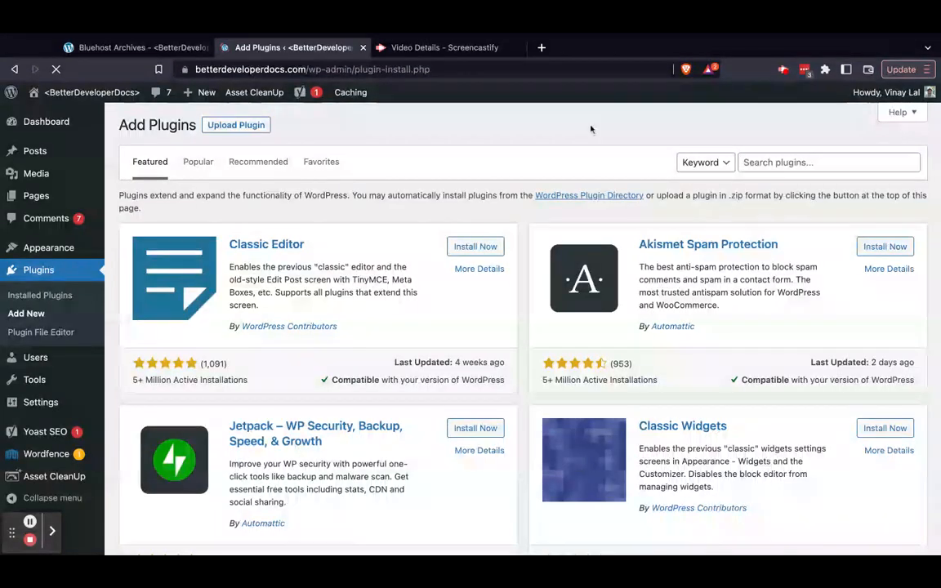
left_click(761, 164)
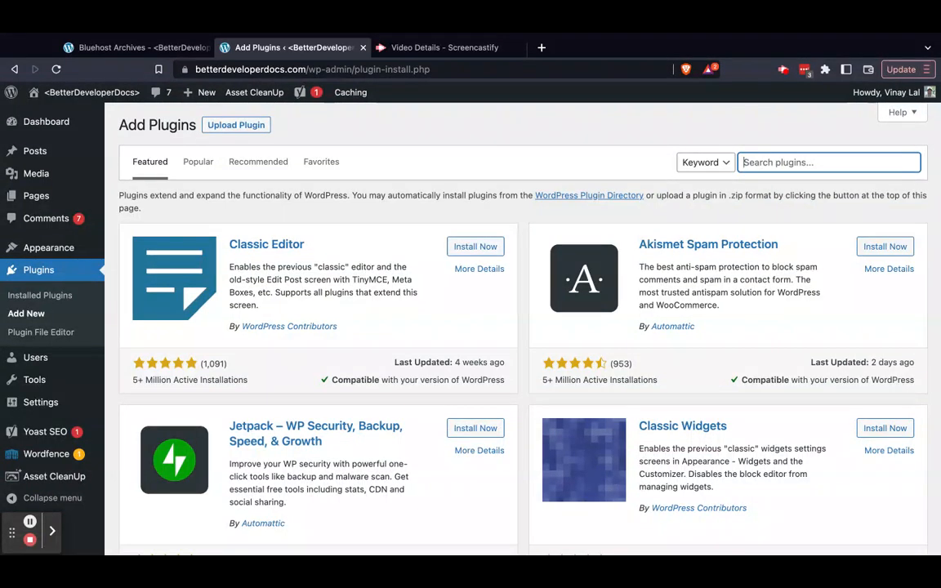
type("woocommerce")
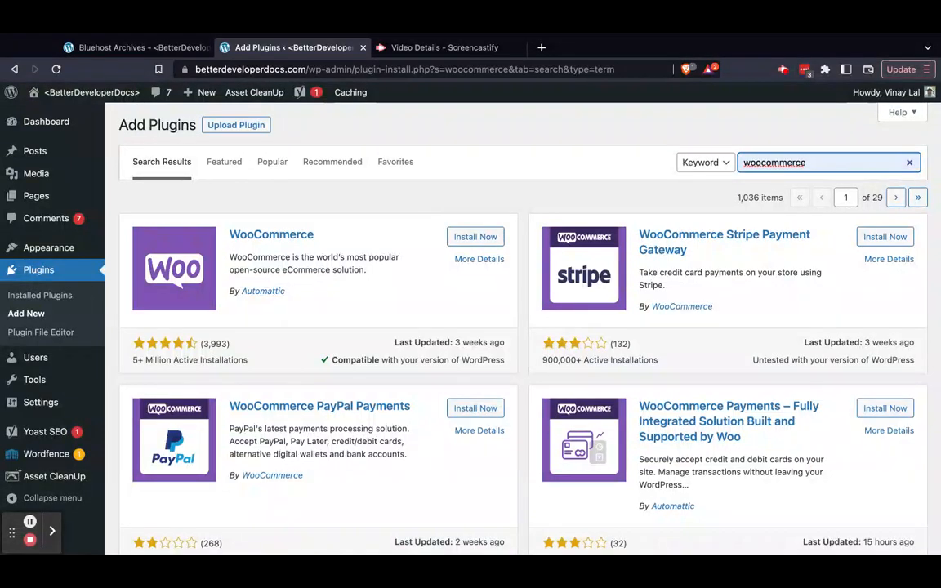
left_click(483, 237)
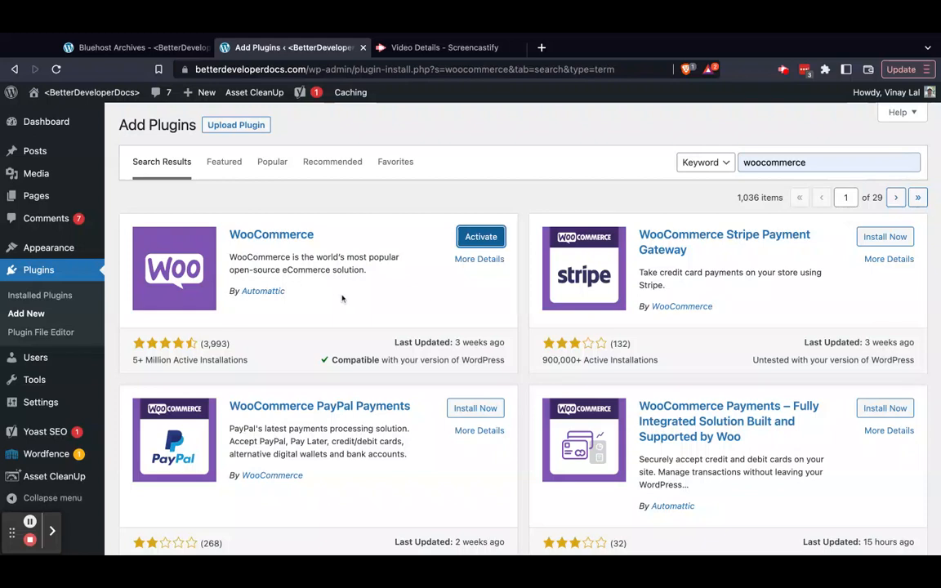
left_click(463, 236)
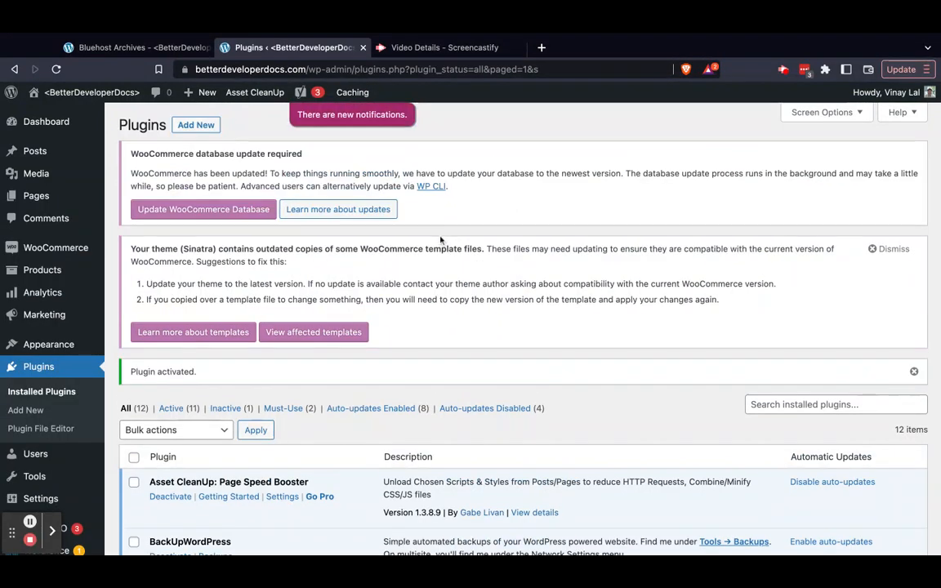
Look over the Products and WooCommerce entries in the admin menu
mouse_move(76, 270)
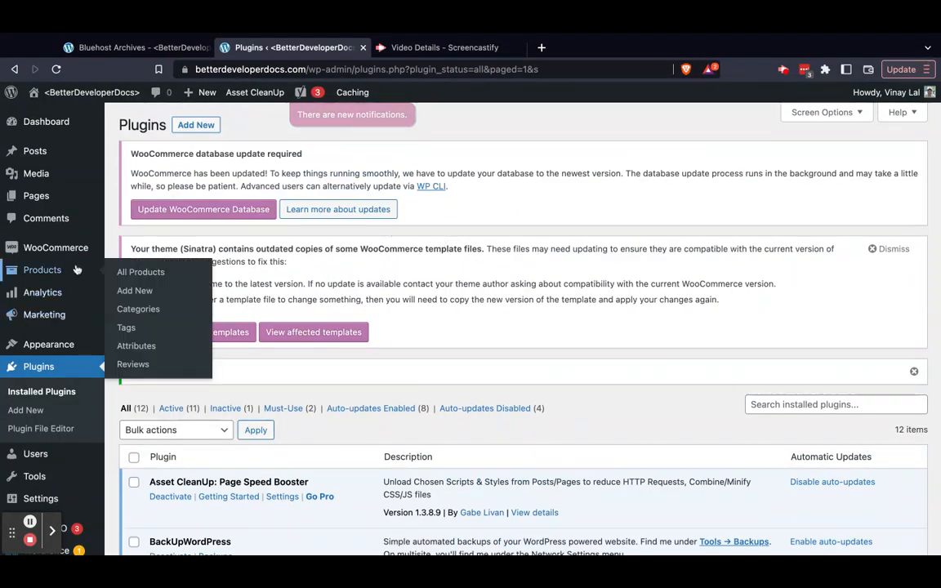
mouse_move(73, 248)
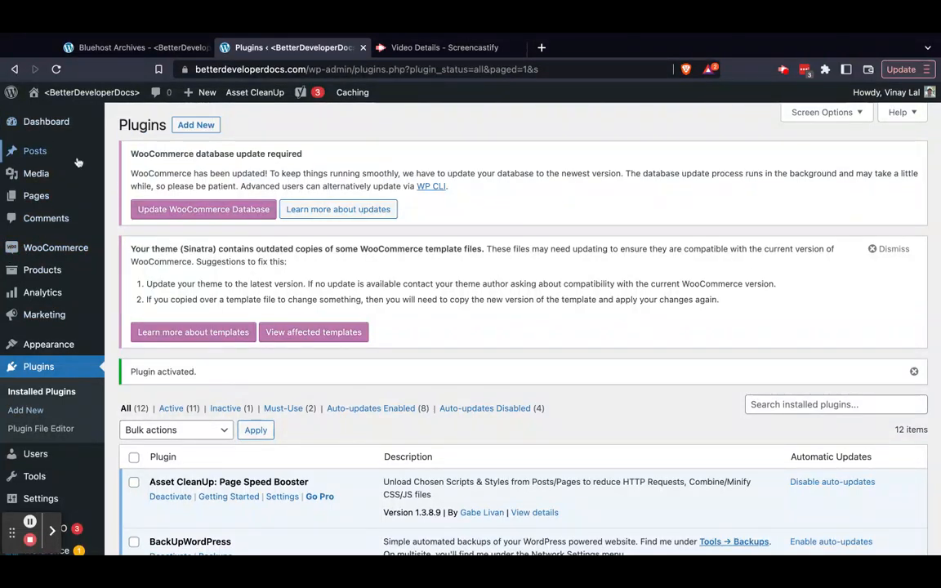
mouse_move(32, 246)
Deactivate the WooCommerce plugin and delete it from the installed plugins
scroll(491, 315, "down", 7)
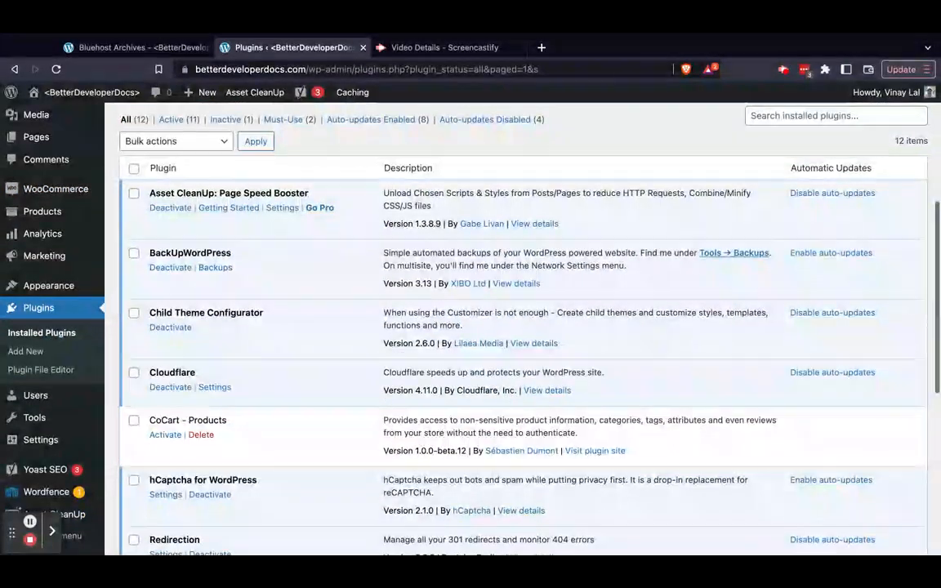
scroll(490, 327, "down", 10)
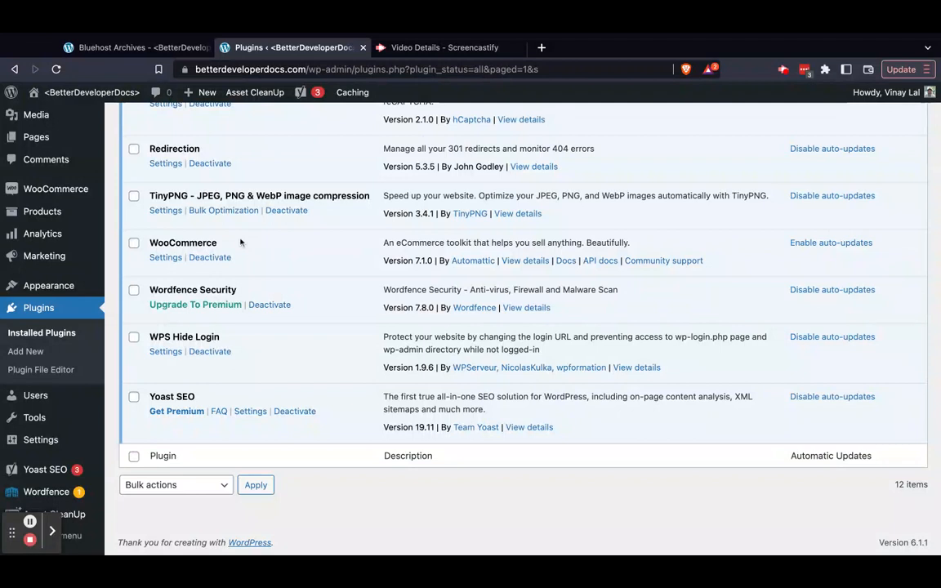
left_click(217, 258)
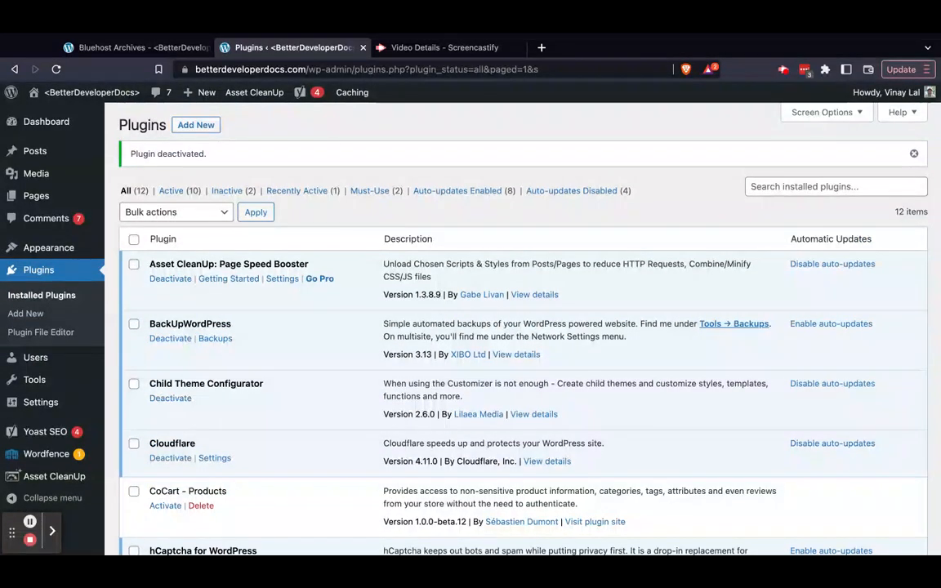
scroll(523, 327, "down", 3)
scroll(190, 260, "down", 5)
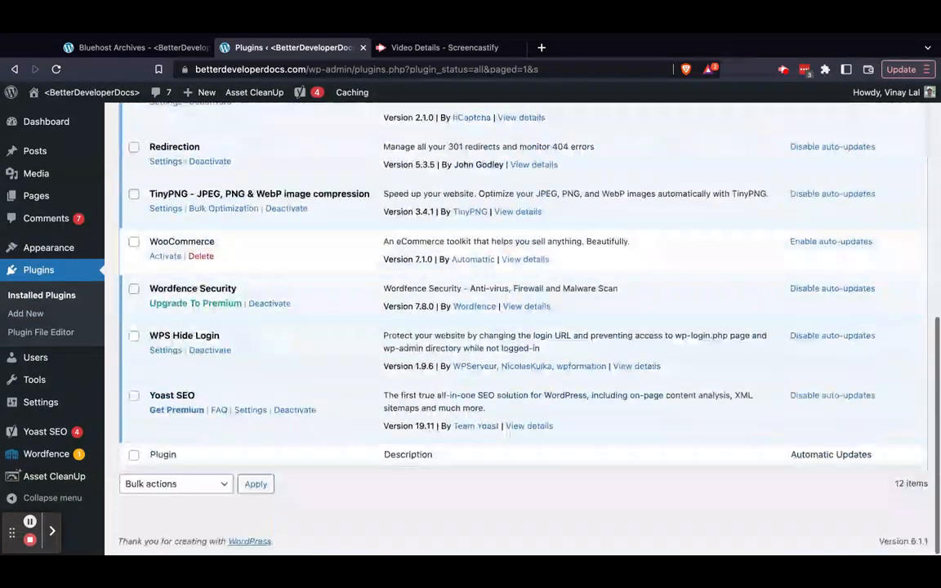
left_click(200, 256)
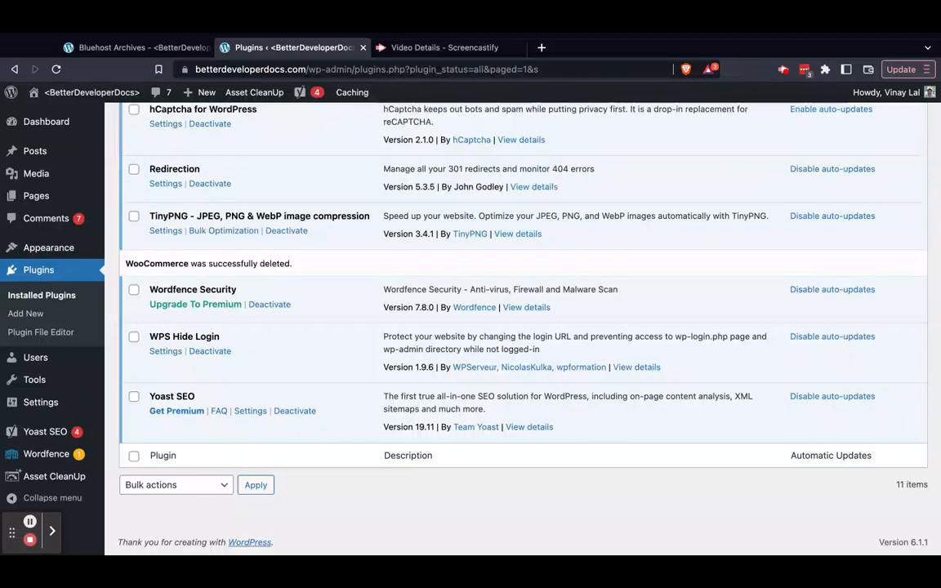
Look over the remaining installed plugins and open the list of all site users
scroll(316, 361, "up", 6)
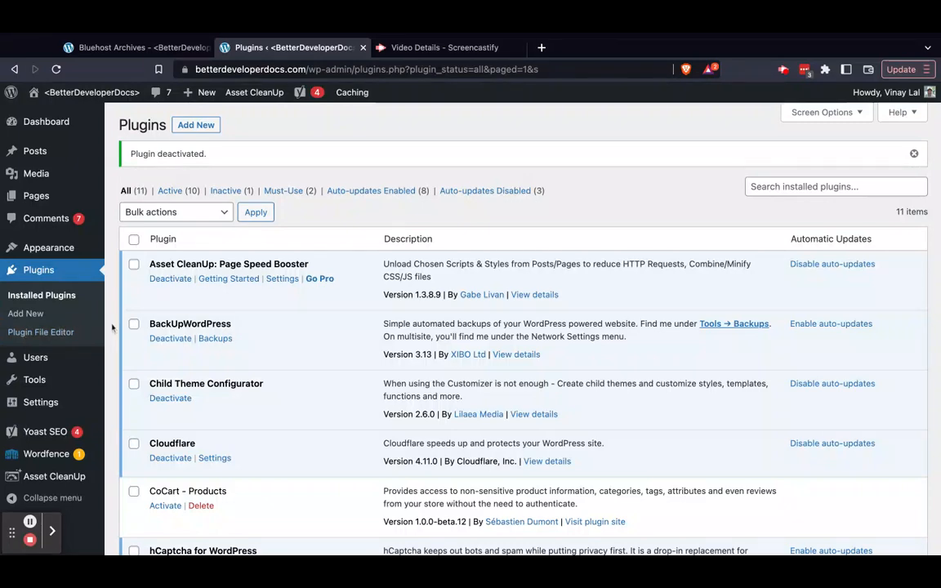
scroll(112, 328, "down", 5)
mouse_move(50, 366)
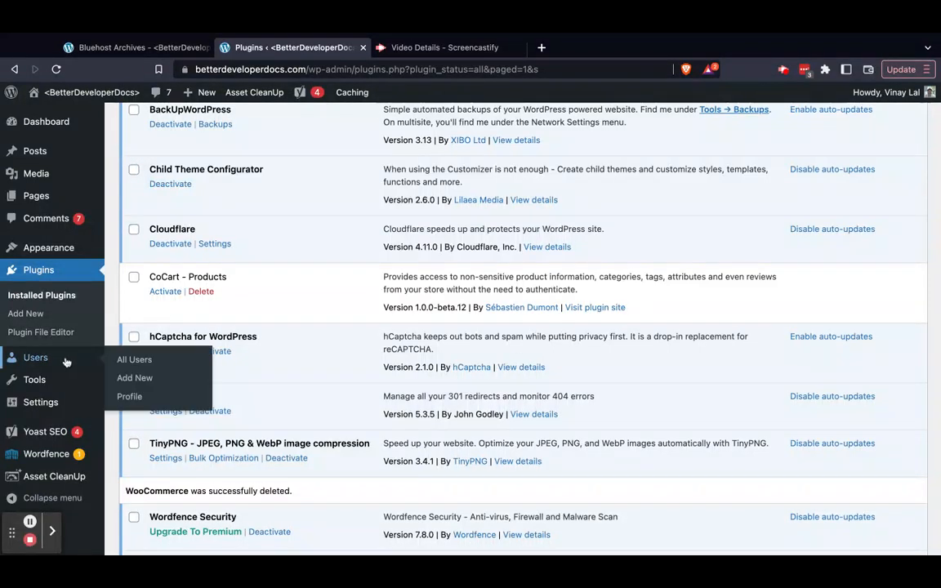
left_click(129, 361)
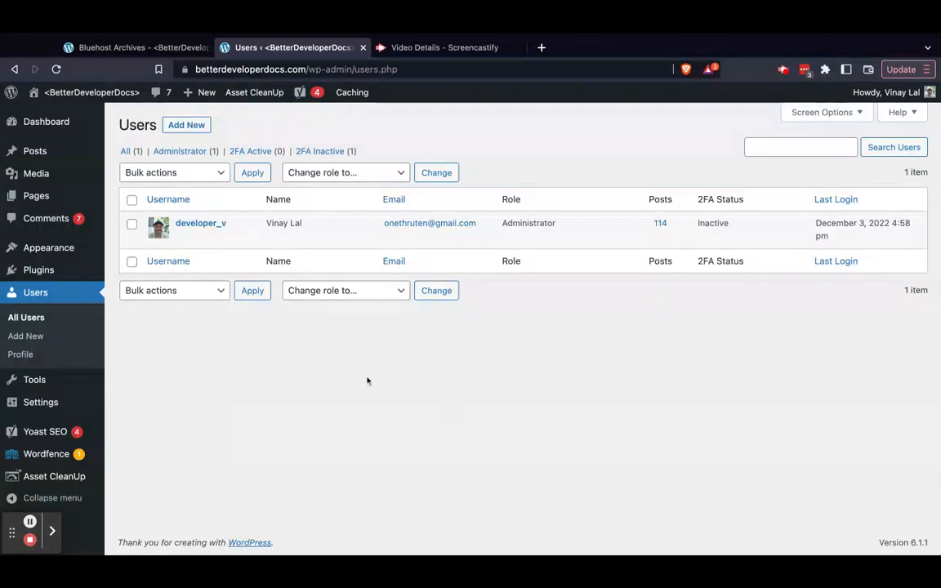
Open the form for adding a new user and look over its account, notification and role fields
left_click(191, 126)
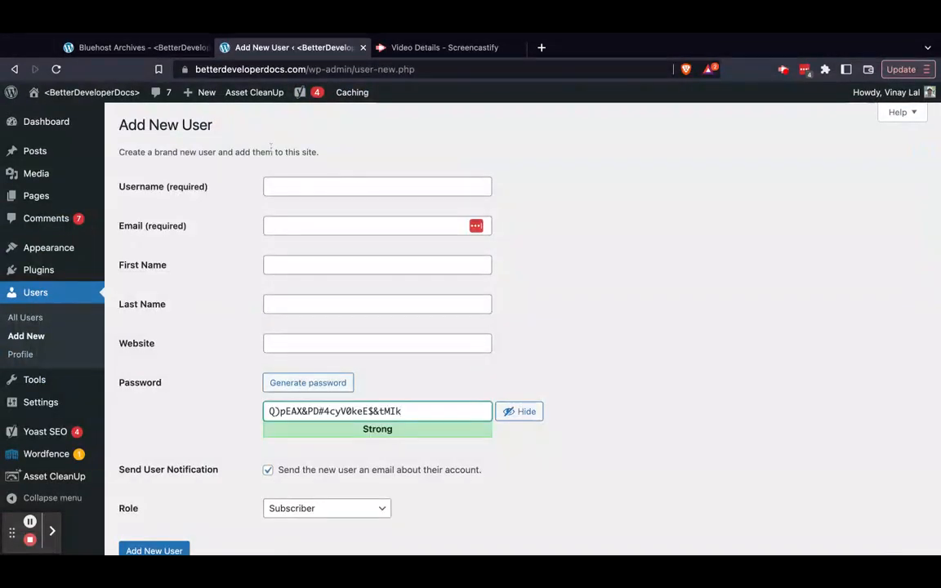
scroll(241, 396, "down", 2)
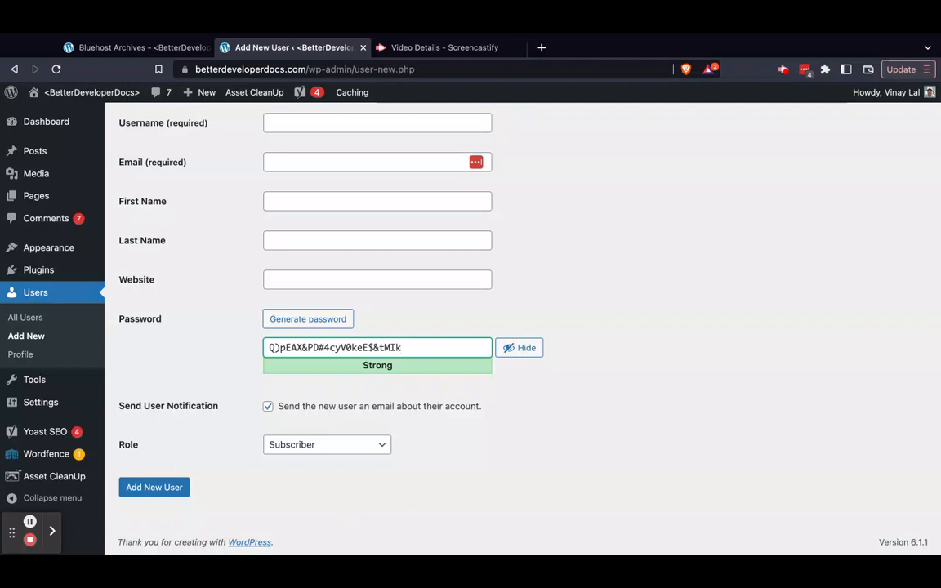
left_click(385, 160)
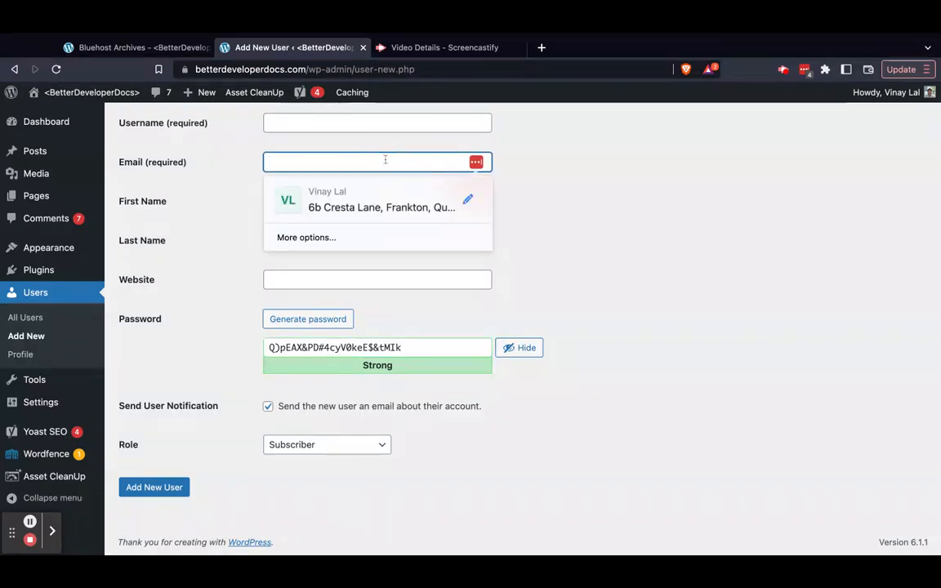
left_click(627, 210)
scroll(626, 212, "down", 1)
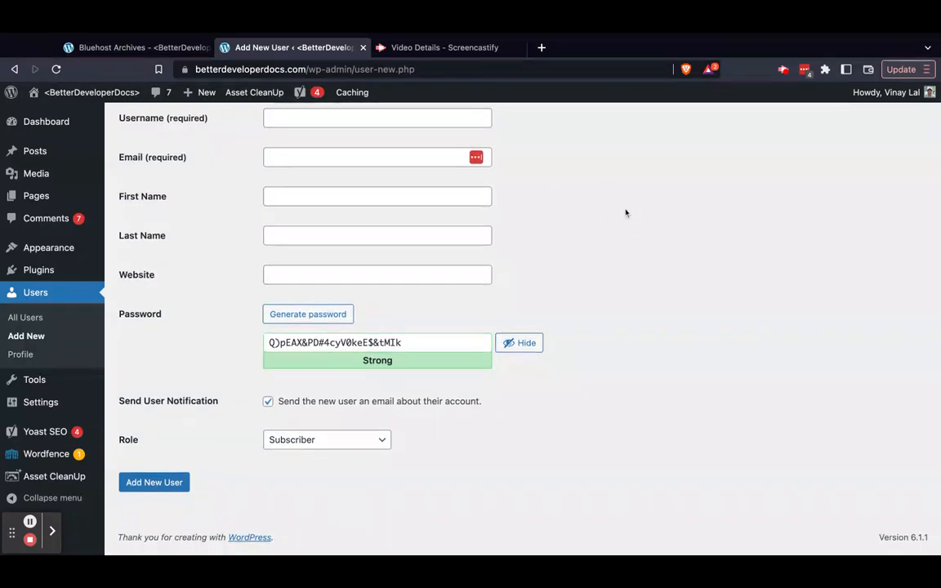
scroll(470, 327, "up", 3)
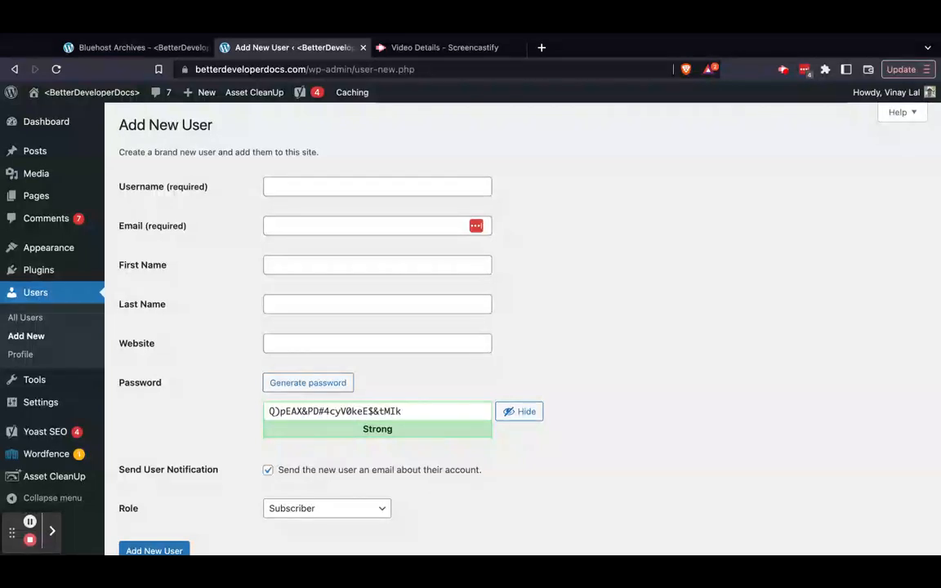
Look over the admin submenus of Posts, Asset CleanUp, Yoast SEO and Wordfence
mouse_move(38, 150)
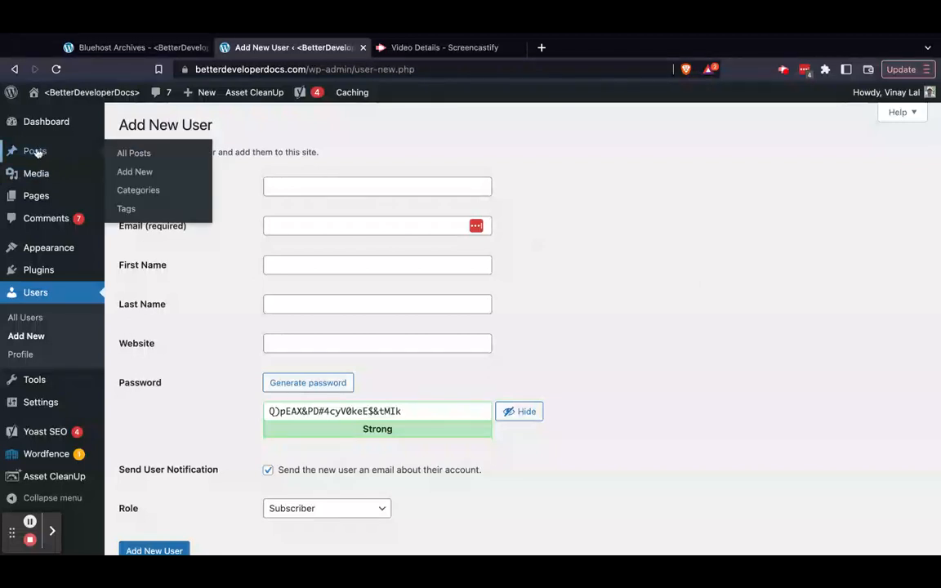
scroll(67, 267, "down", 2)
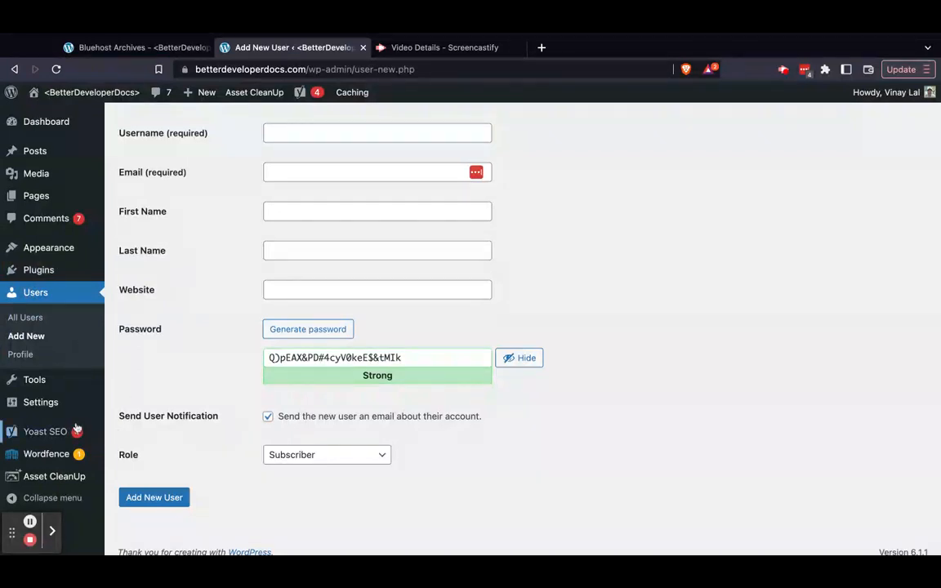
mouse_move(47, 479)
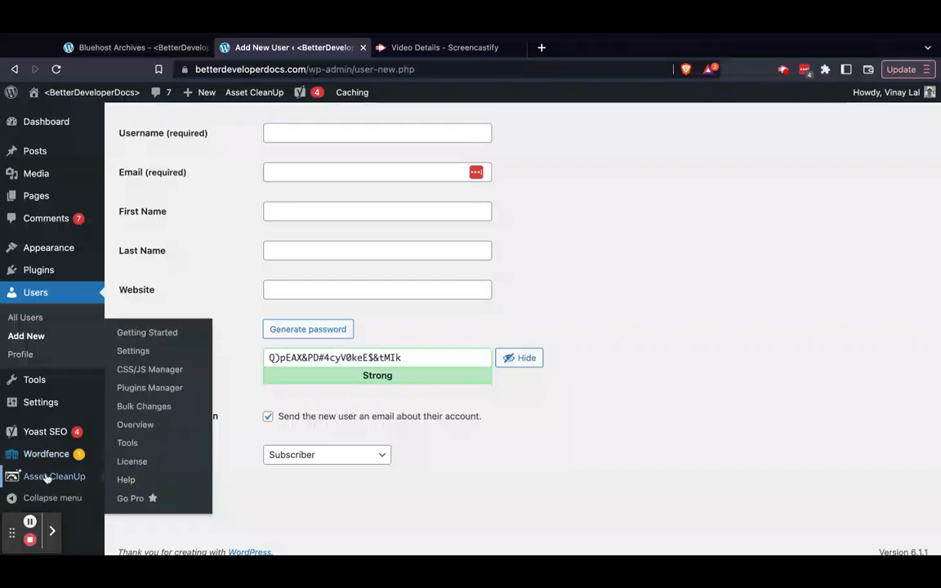
mouse_move(44, 441)
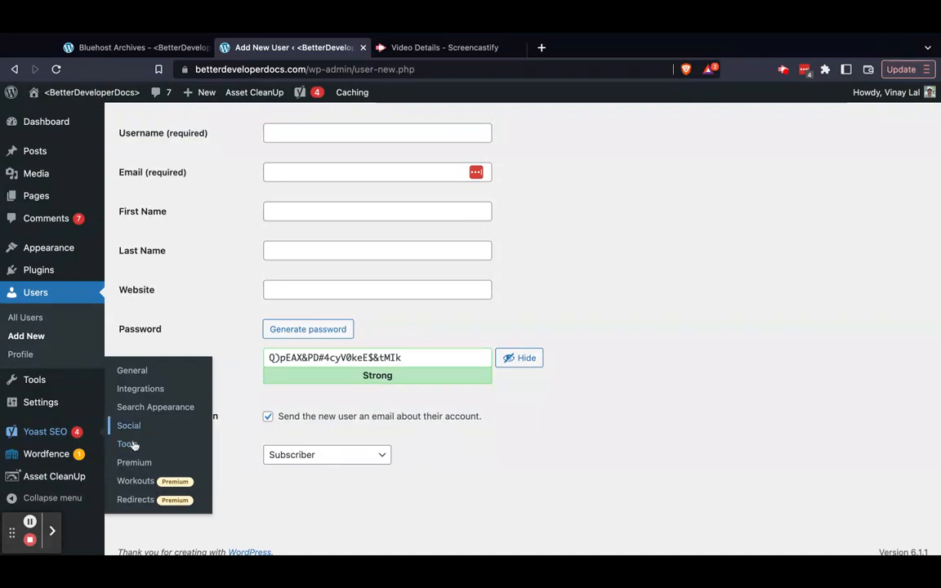
mouse_move(45, 460)
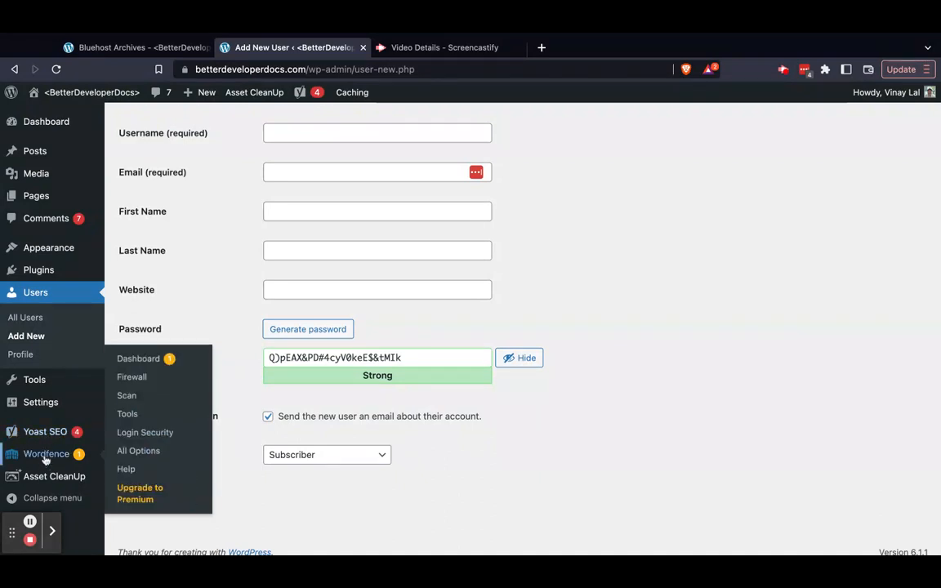
Open the Wordfence dashboard and examine its firewall, scan and blocked-attack summaries
left_click(49, 454)
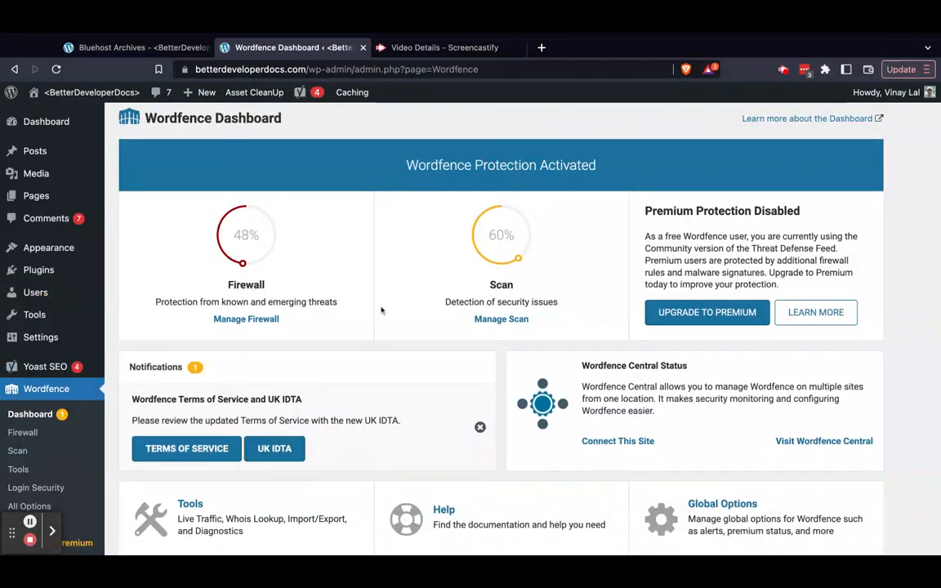
scroll(381, 310, "down", 8)
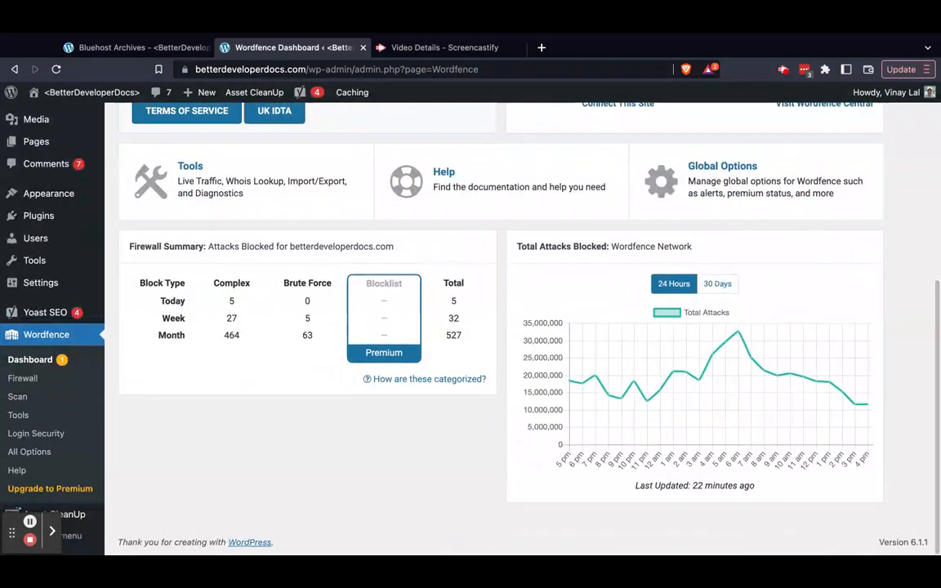
scroll(41, 391, "up", 8)
scroll(44, 431, "down", 1)
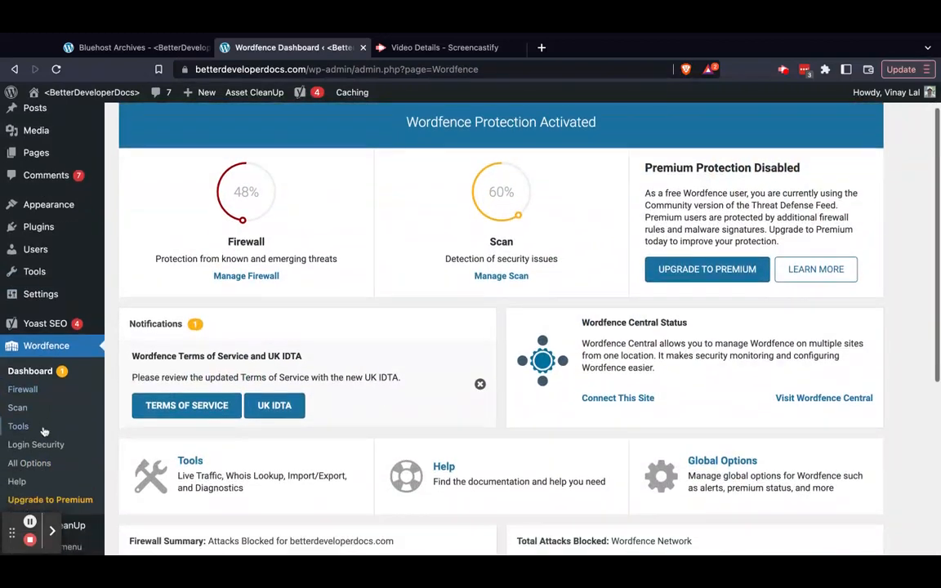
Open the Wordfence tools and look through the Live Traffic log of site visits and blocked requests
left_click(20, 426)
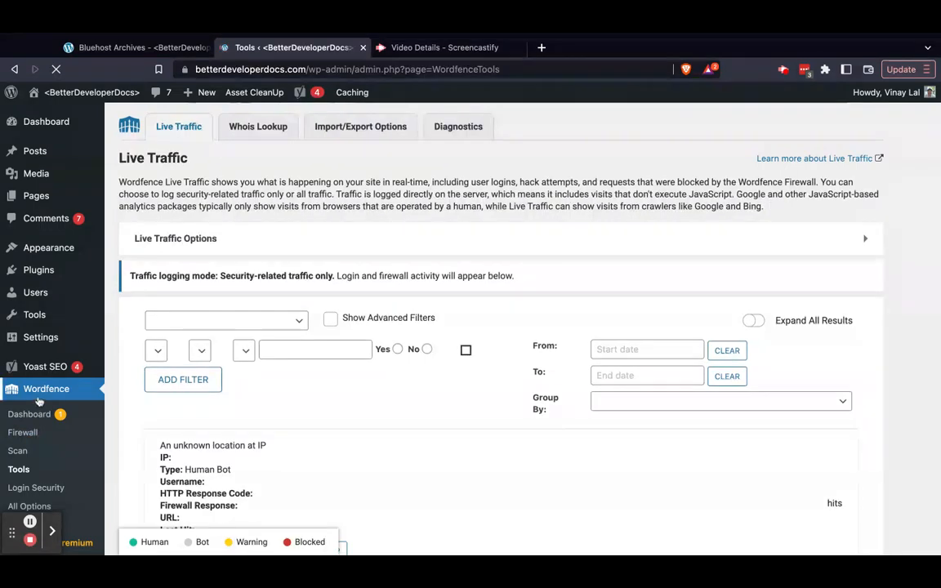
scroll(39, 401, "down", 1)
scroll(354, 291, "down", 3)
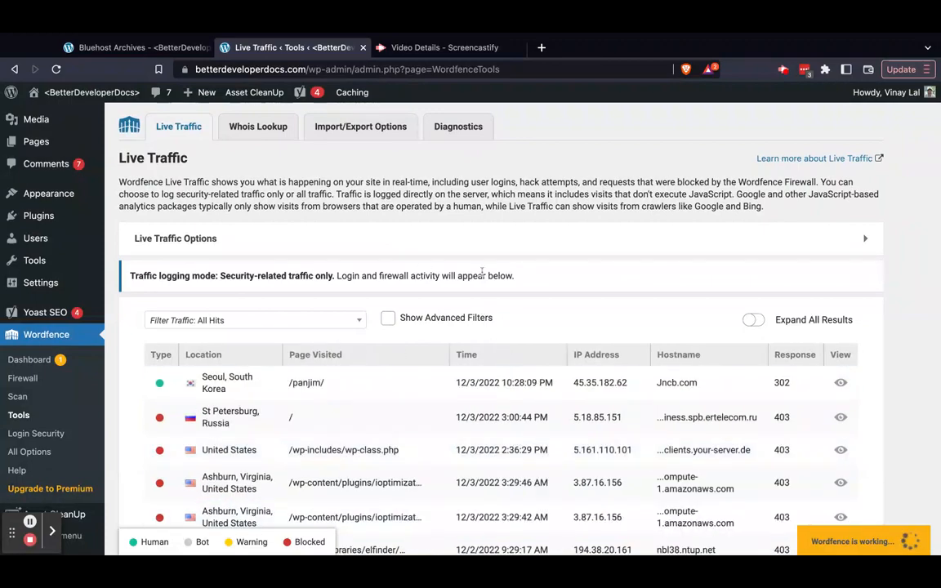
scroll(482, 272, "down", 2)
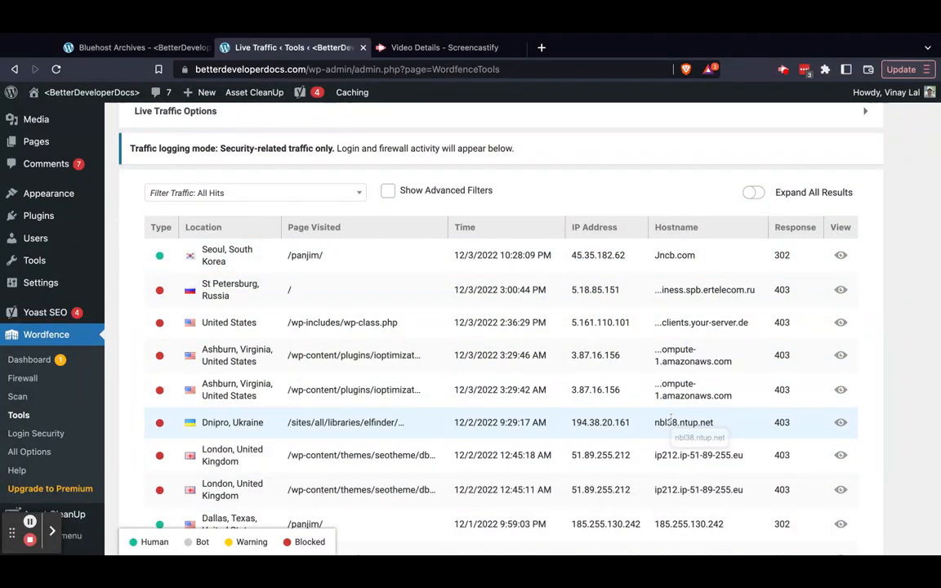
scroll(670, 421, "down", 2)
scroll(670, 421, "up", 5)
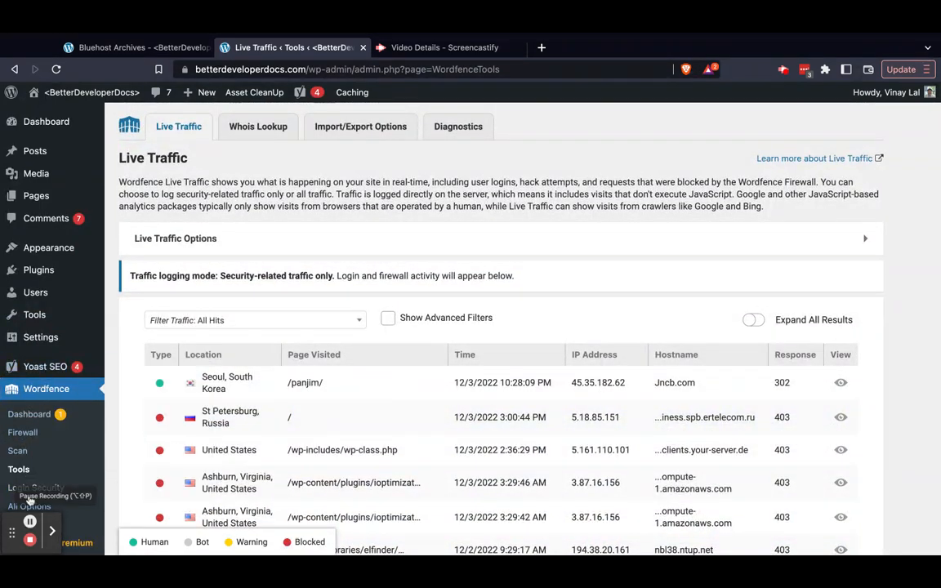
View the Yoast SEO and Tools submenus and open the Child Theme Configurator
mouse_move(45, 367)
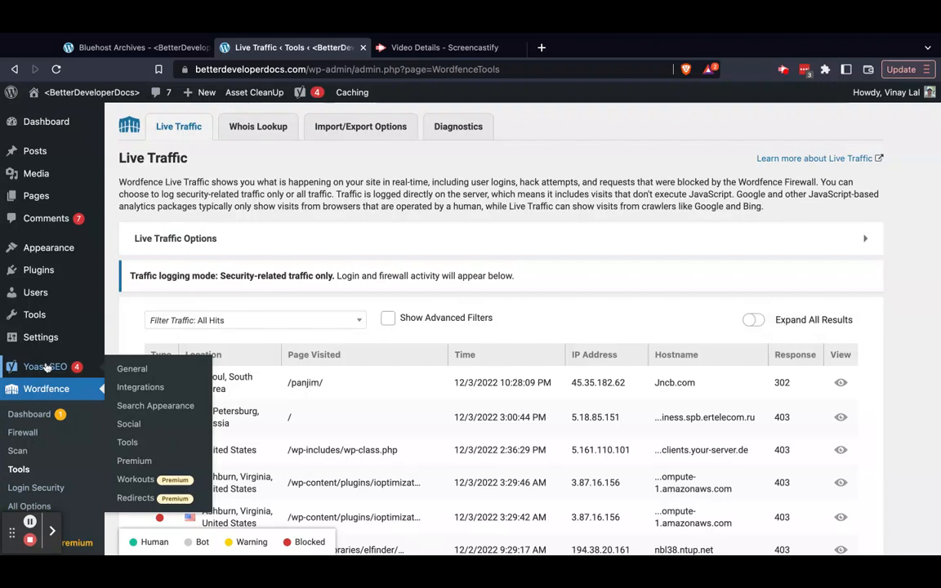
mouse_move(58, 311)
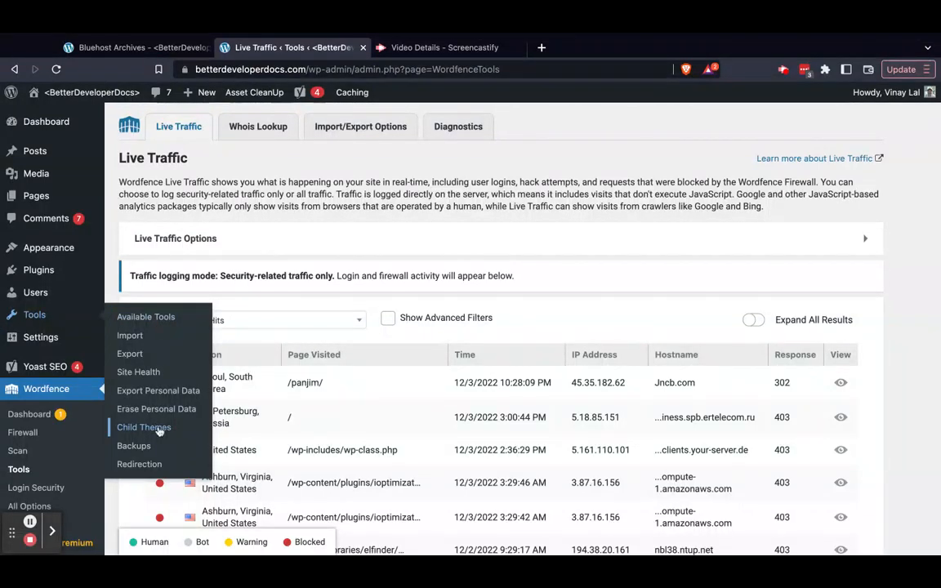
left_click(140, 432)
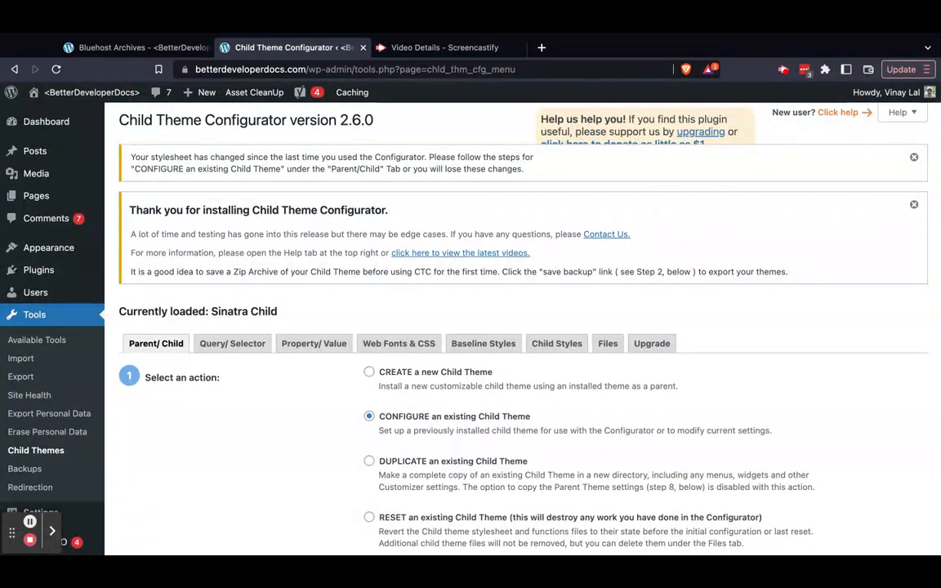
Dismiss the stylesheet-changed notice and the thank-you notice above the Child Theme Configurator options
left_click(915, 205)
left_click(914, 157)
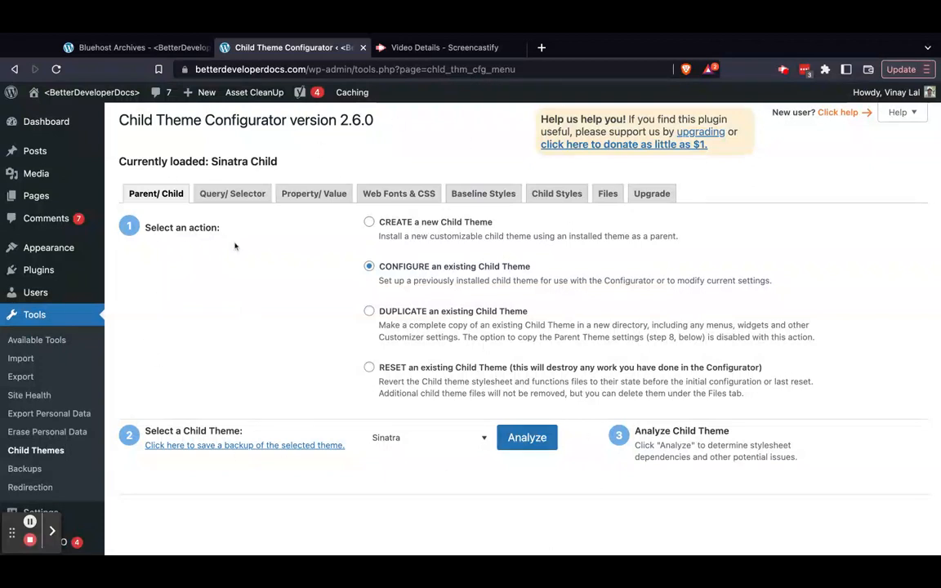
Open the TinyPNG image compression settings and look over the account, new image upload and image size options
mouse_move(65, 243)
scroll(52, 321, "down", 3)
mouse_move(55, 441)
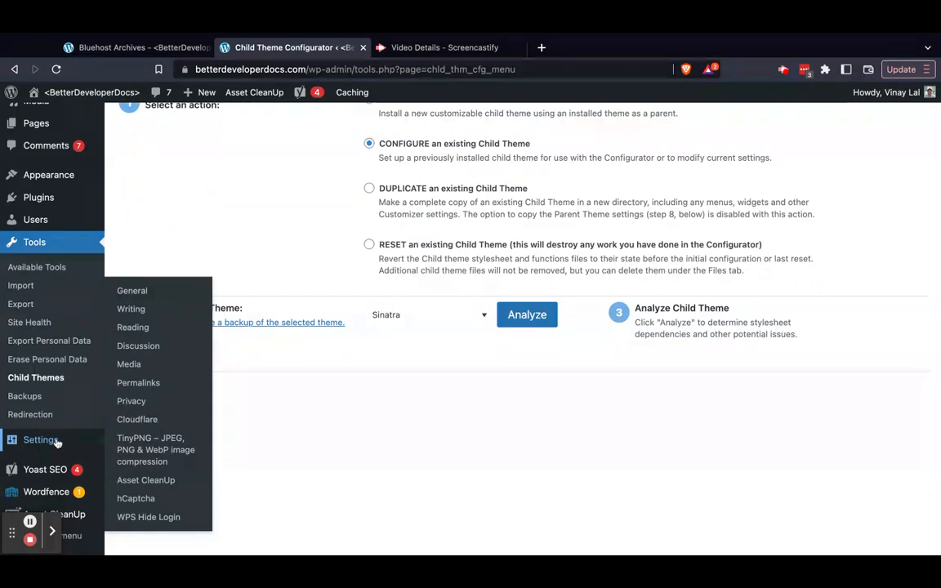
left_click(156, 447)
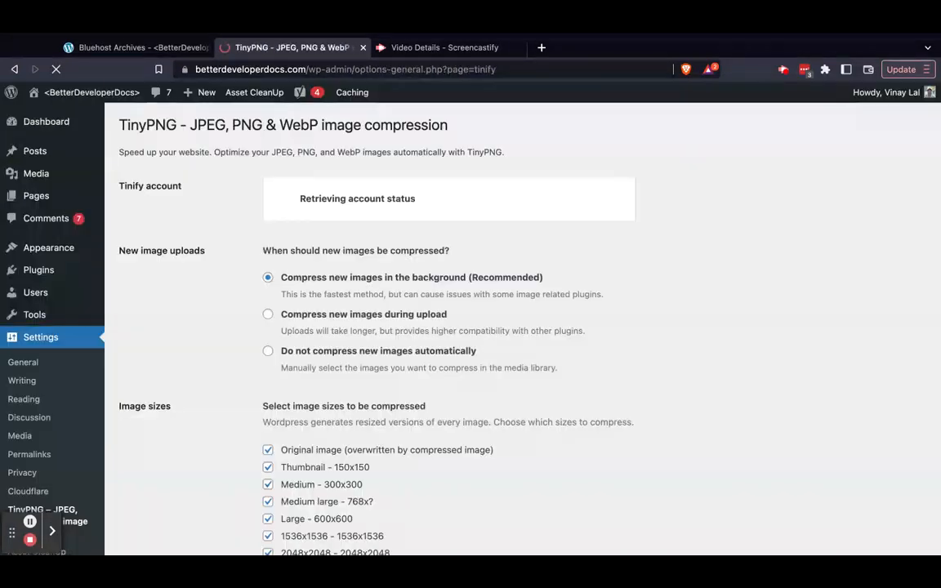
scroll(167, 340, "down", 10)
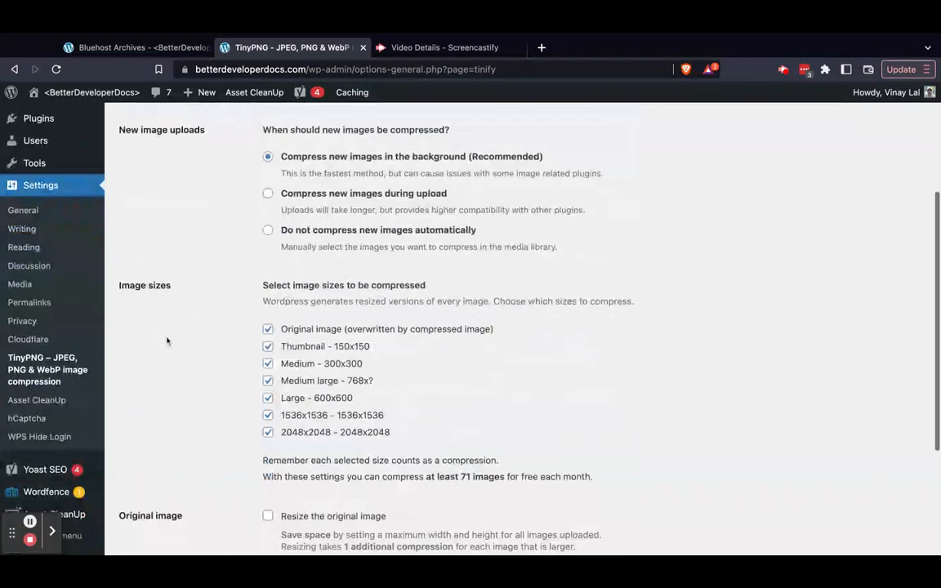
scroll(458, 259, "up", 10)
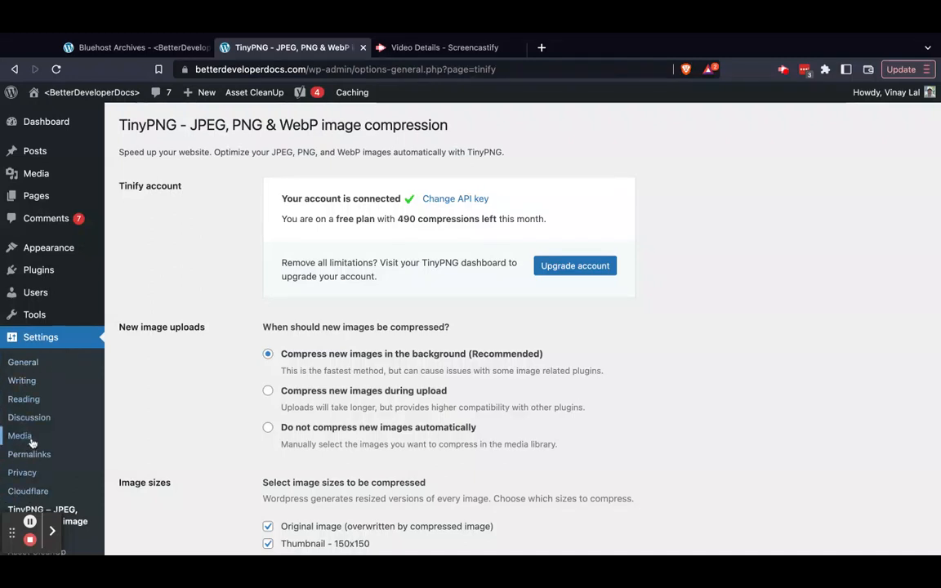
mouse_move(63, 316)
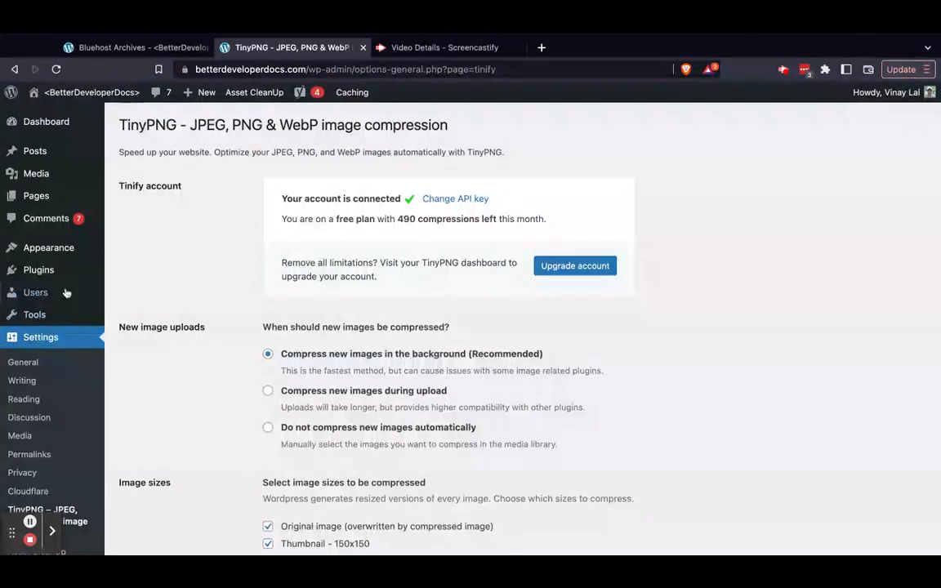
scroll(173, 260, "up", 2)
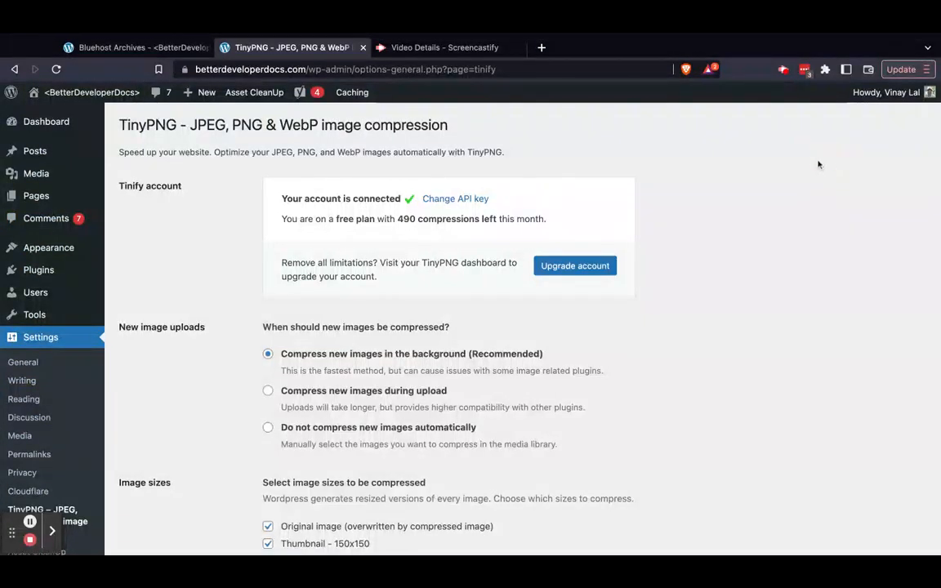
Open the logged-in user's profile page and look over its personal options
mouse_move(929, 95)
left_click(913, 91)
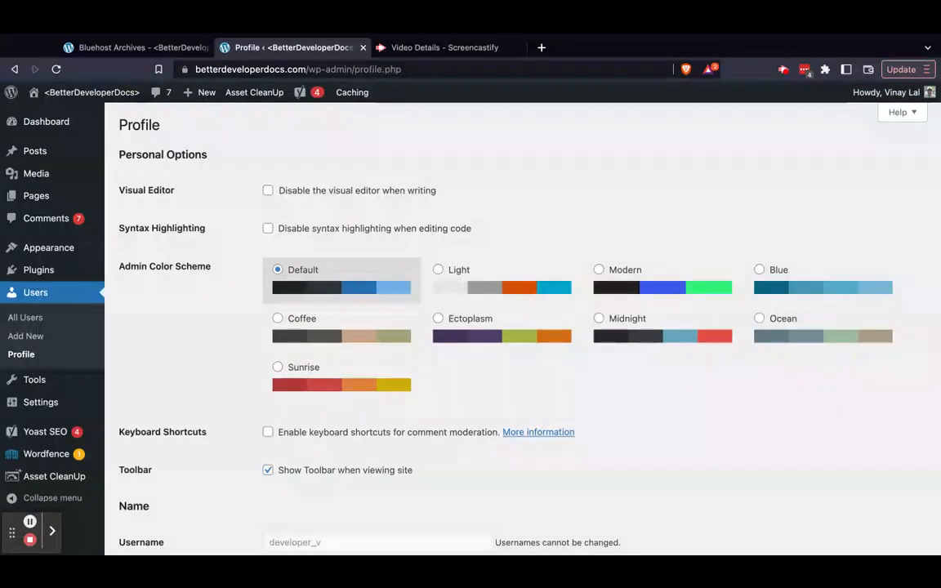
scroll(523, 327, "down", 1)
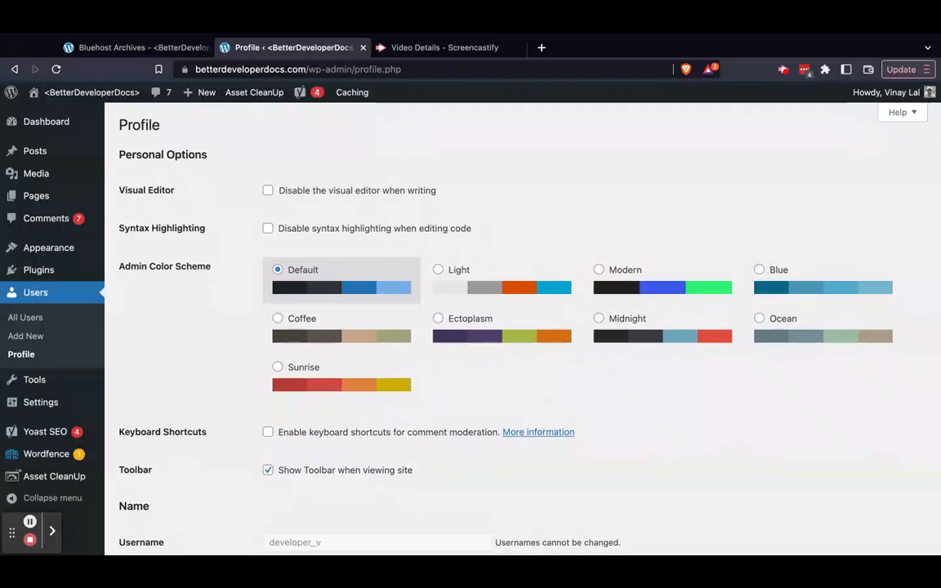